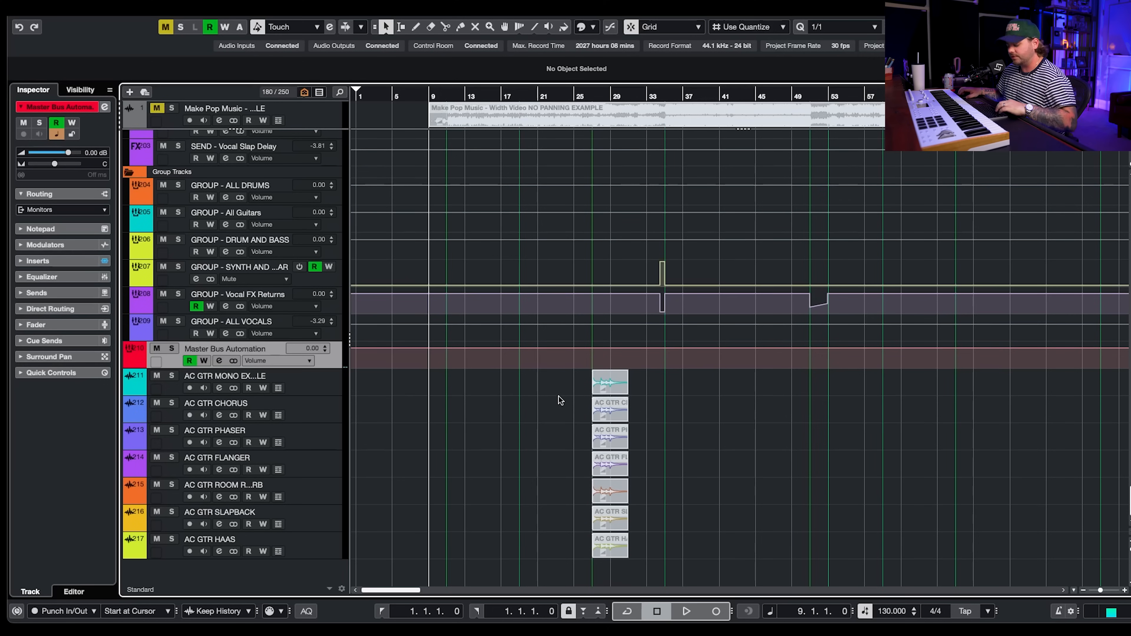
- Unmute the AC GTR MONO EXAMPLE event and move the playhead to its start
scroll(562, 413, up, 6)
scroll(563, 412, up, 1)
click(777, 409)
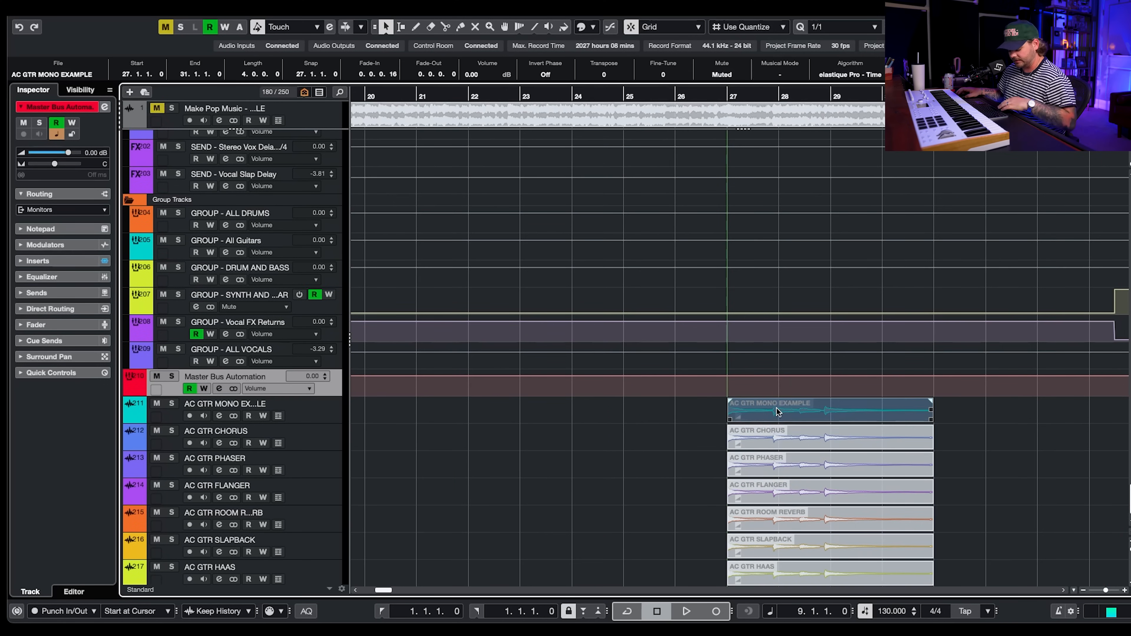
key(shift+u)
key(l)
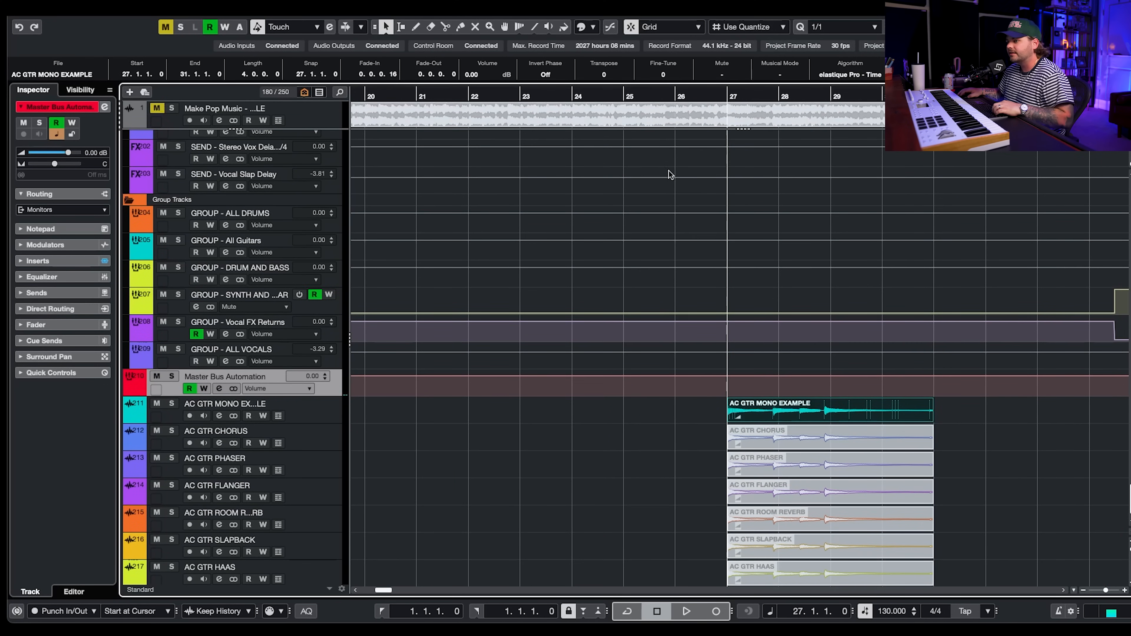
- Solo the AC GTR MONO EXAMPLE track, place the Meter Pro window over the arrangement, and play the guitar briefly
click(172, 403)
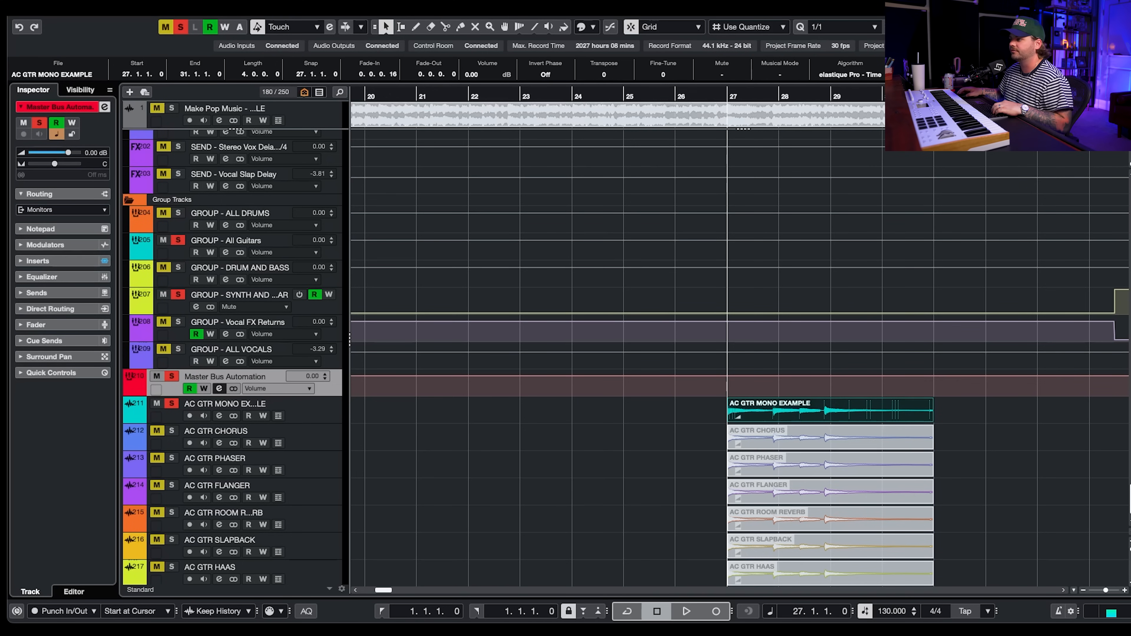
drag(837, 10, 281, 6)
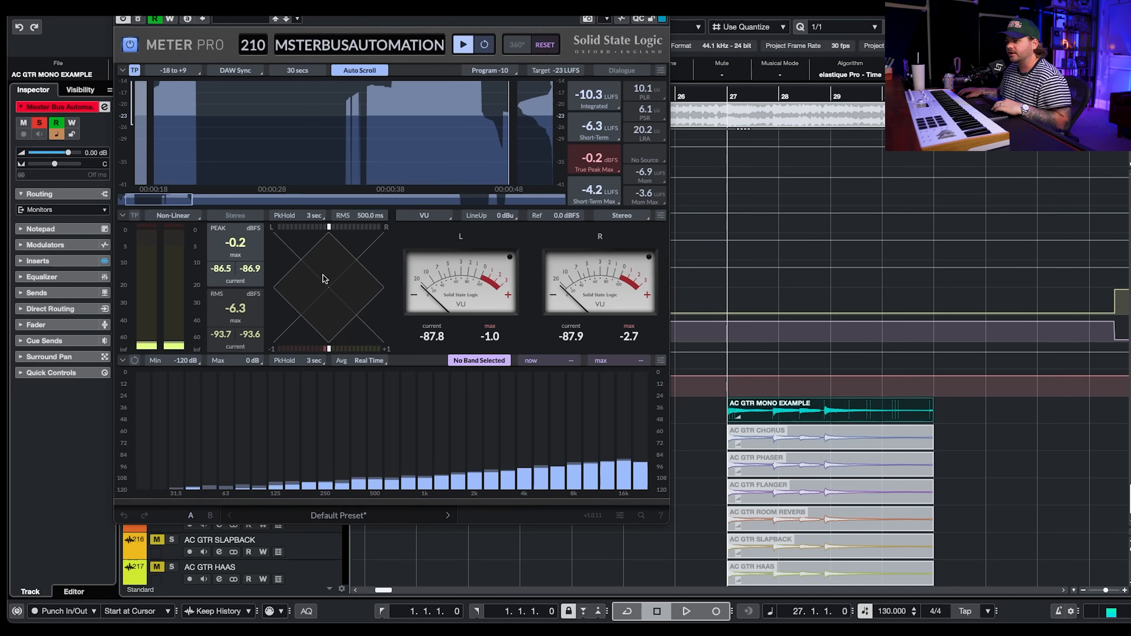
key(space)
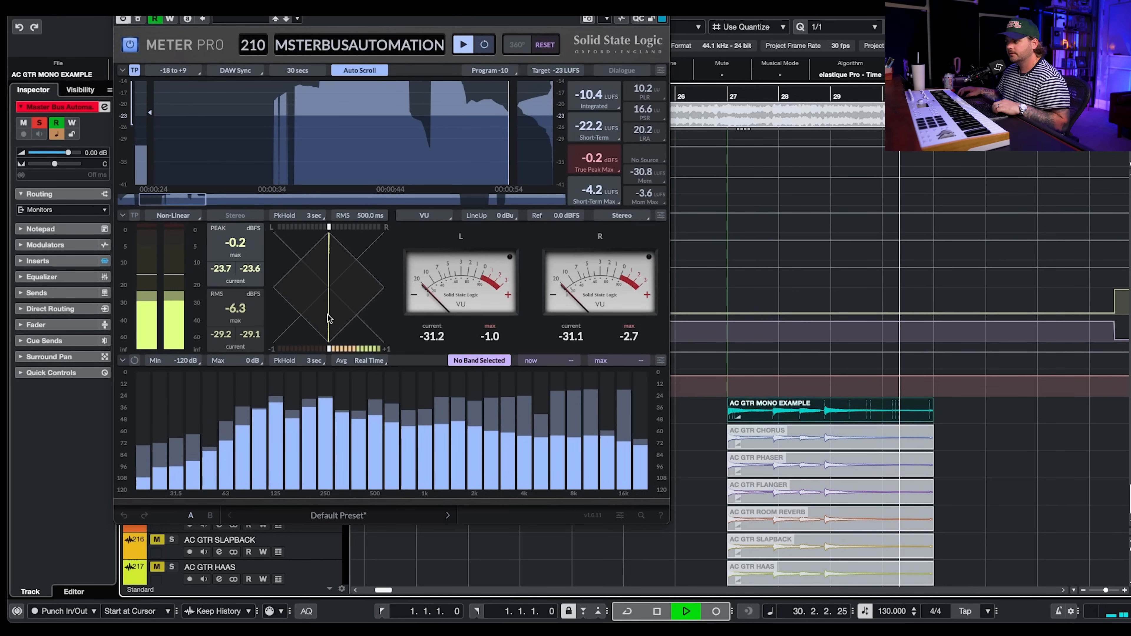
key(space)
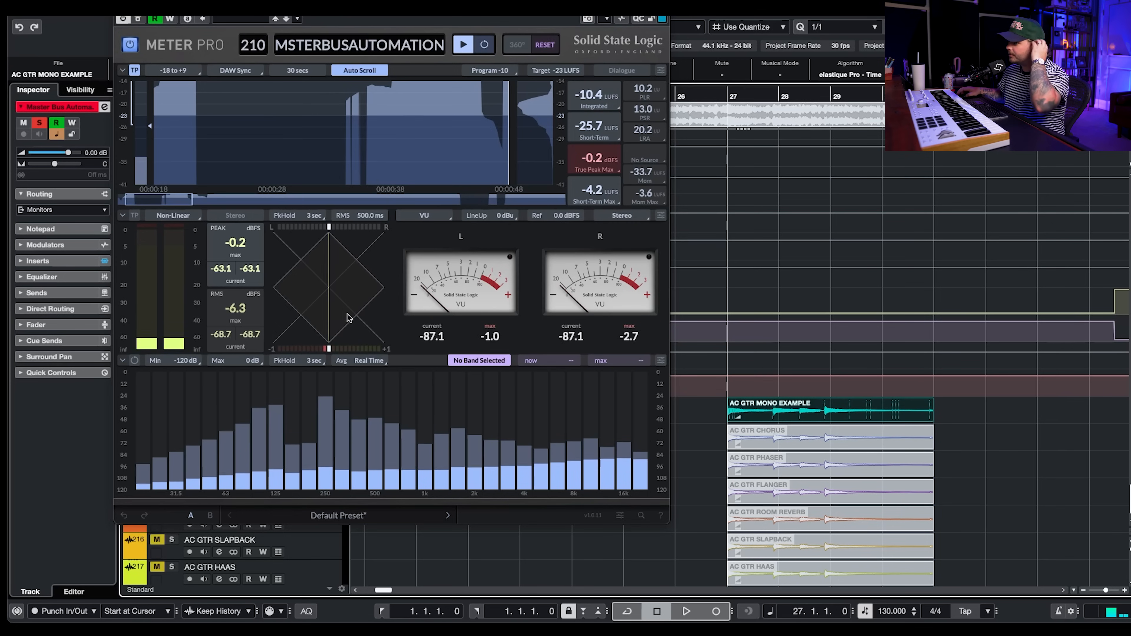
- Mute the AC GTR MONO EXAMPLE event and unmute the AC GTR CHORUS event
click(923, 438)
drag(388, 9, 405, 17)
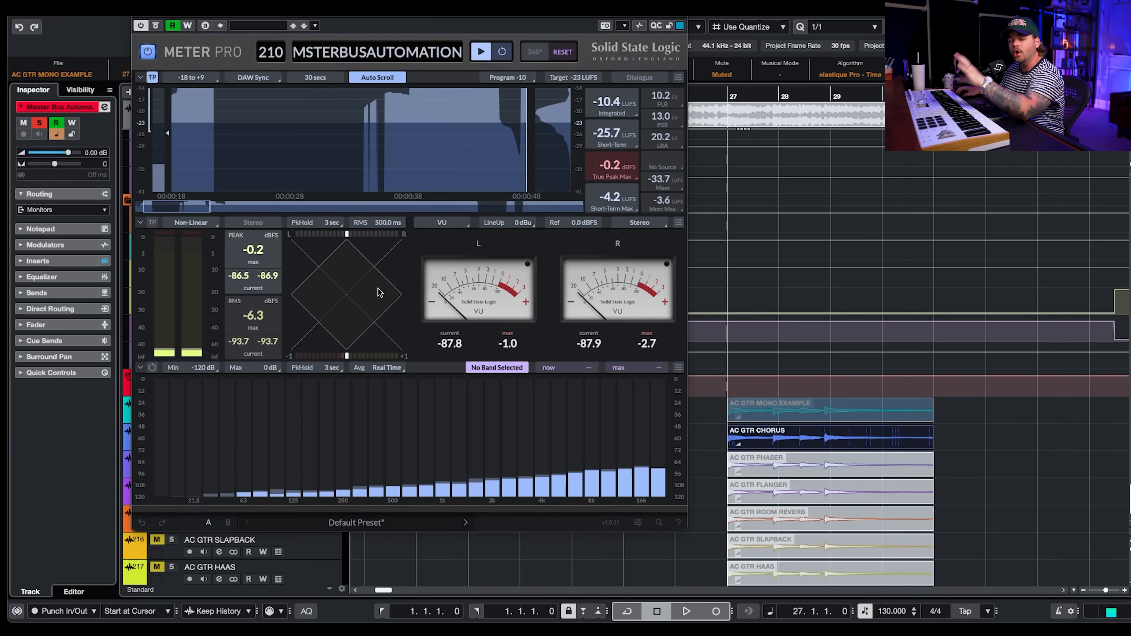
click(977, 438)
click(820, 438)
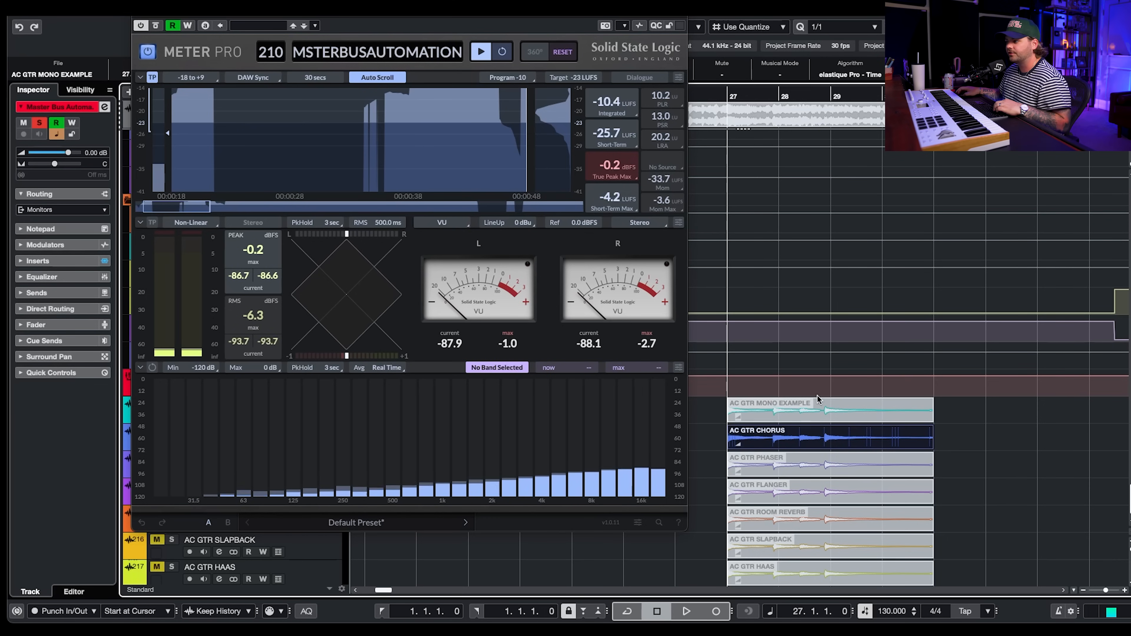
- Play the chorus and mono guitar versions in turn, toggling the events' mute states to compare them on the meter
key(space)
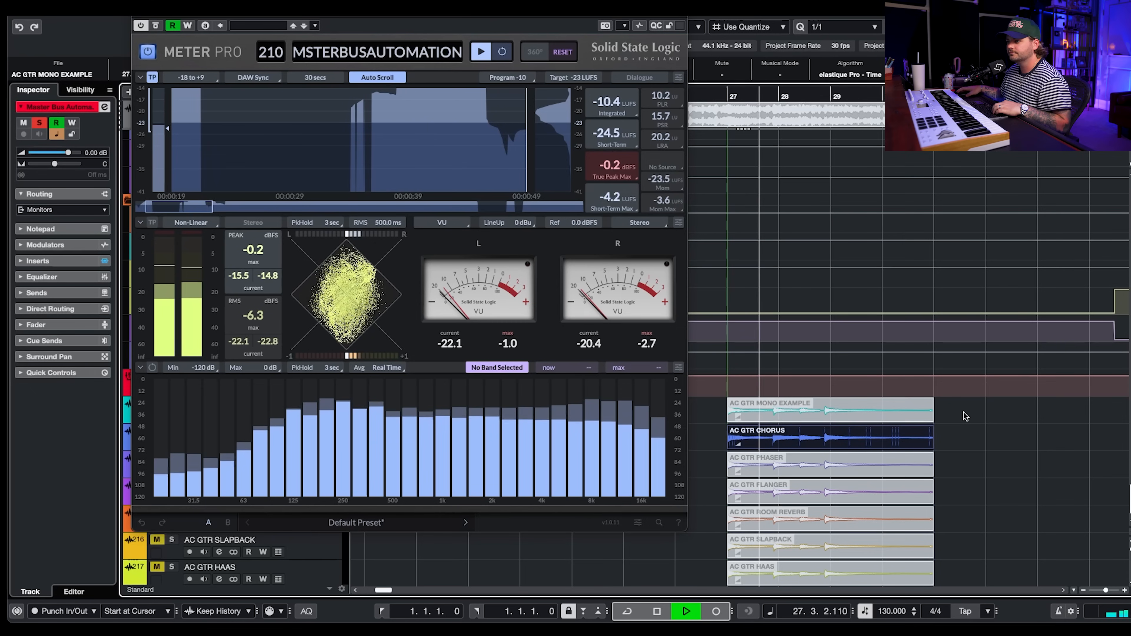
scroll(973, 415, left, 1)
scroll(976, 414, left, 1)
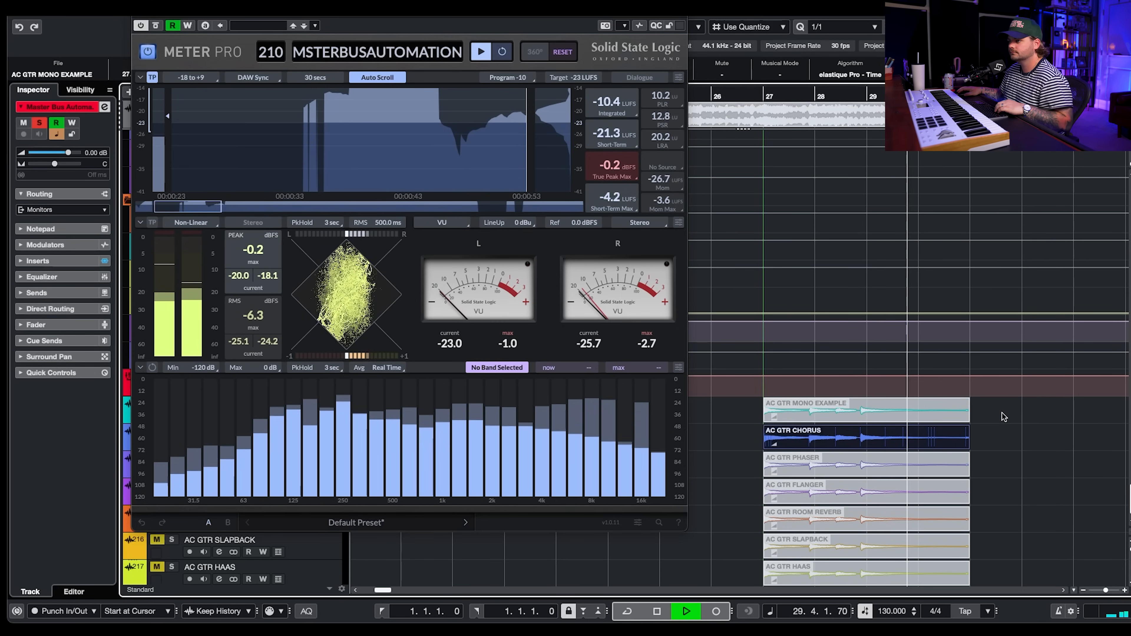
key(space)
click(962, 414)
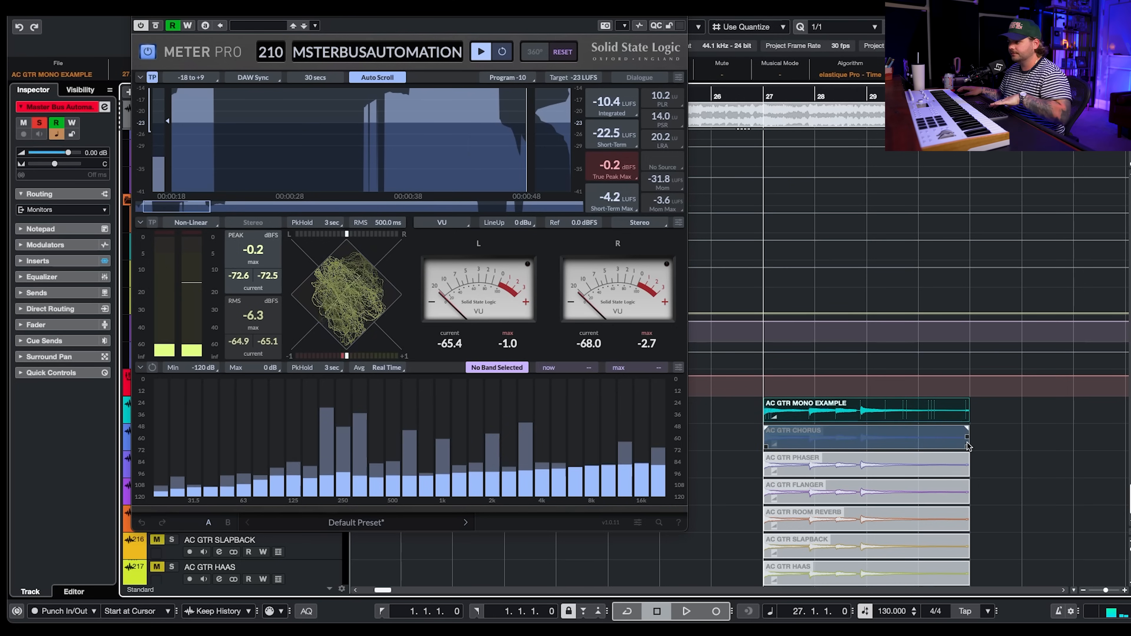
key(space)
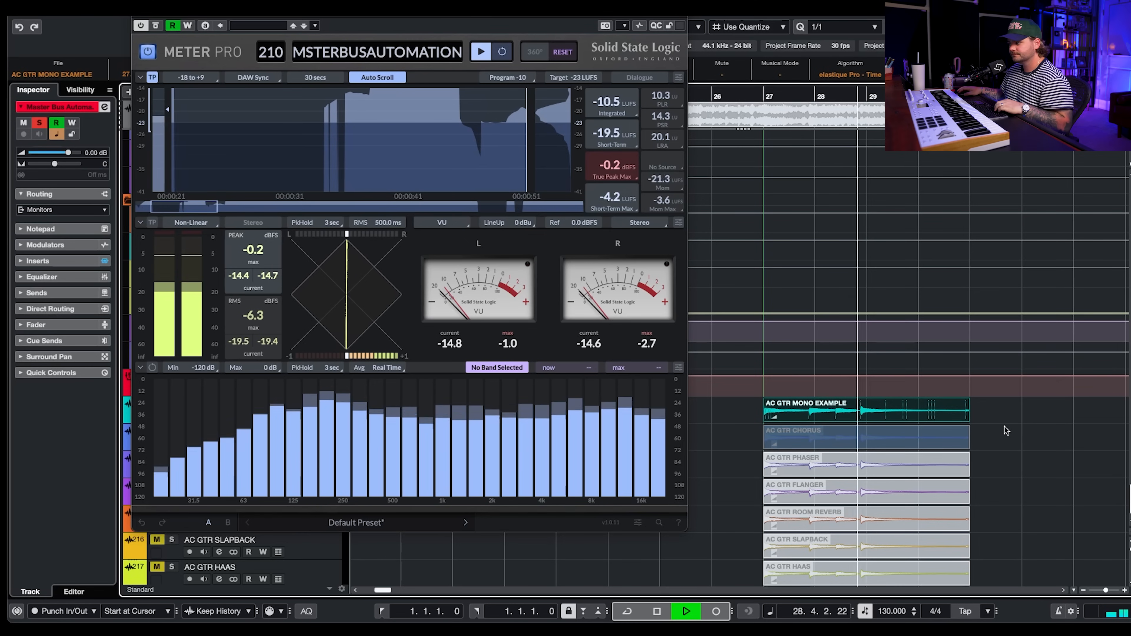
key(space)
click(925, 441)
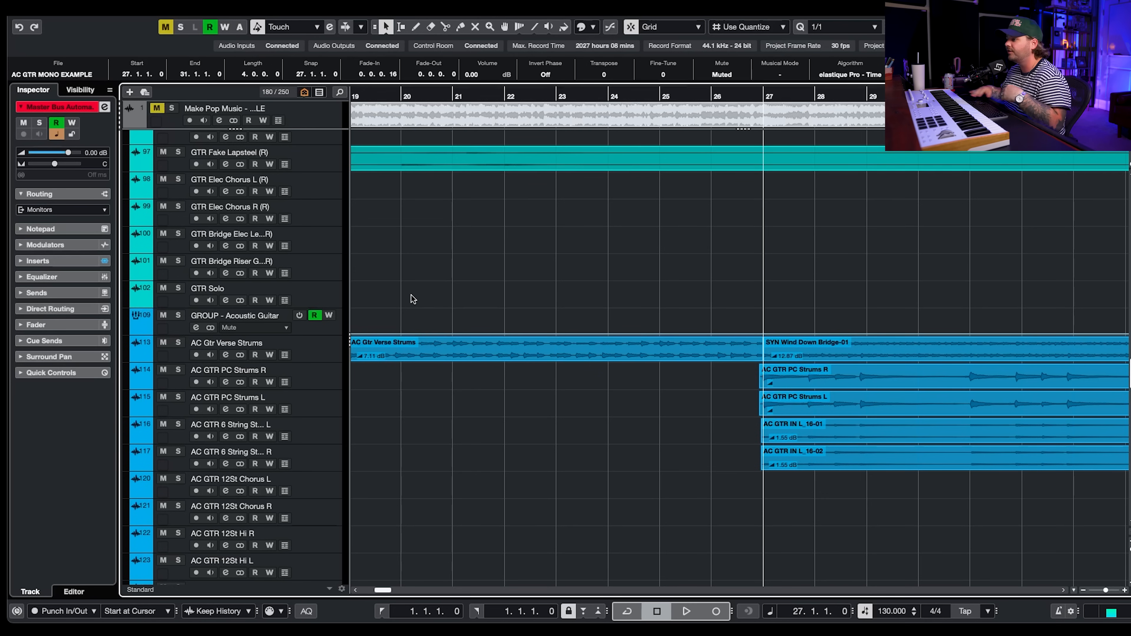
- Solo the Groove Agent SE 01 drum track
scroll(411, 295, up, 10)
scroll(411, 296, up, 20)
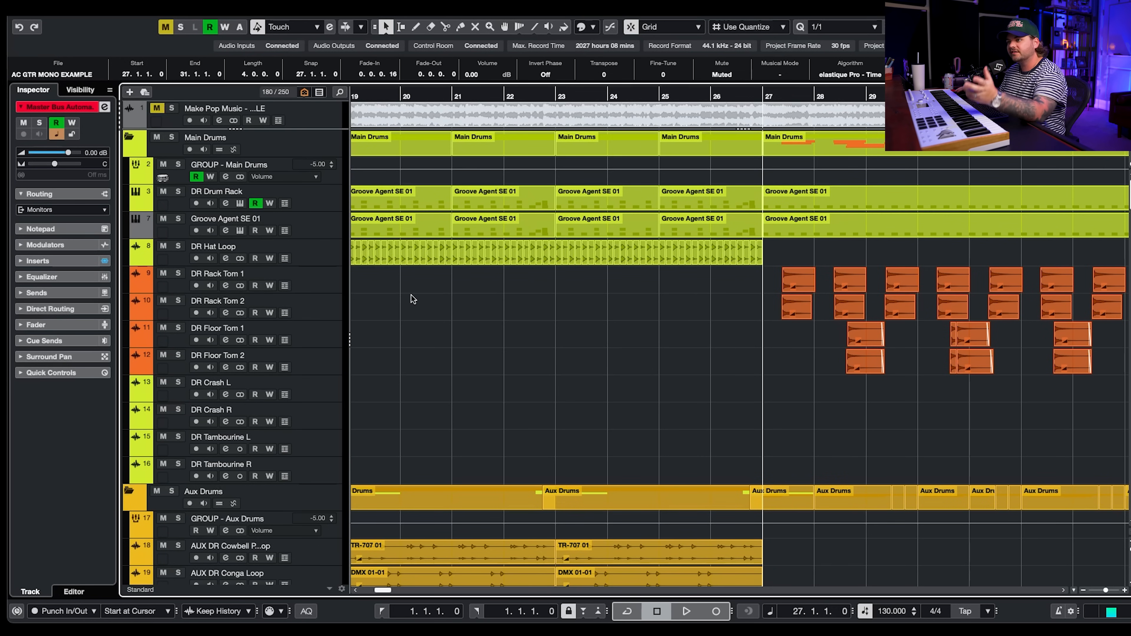
click(178, 219)
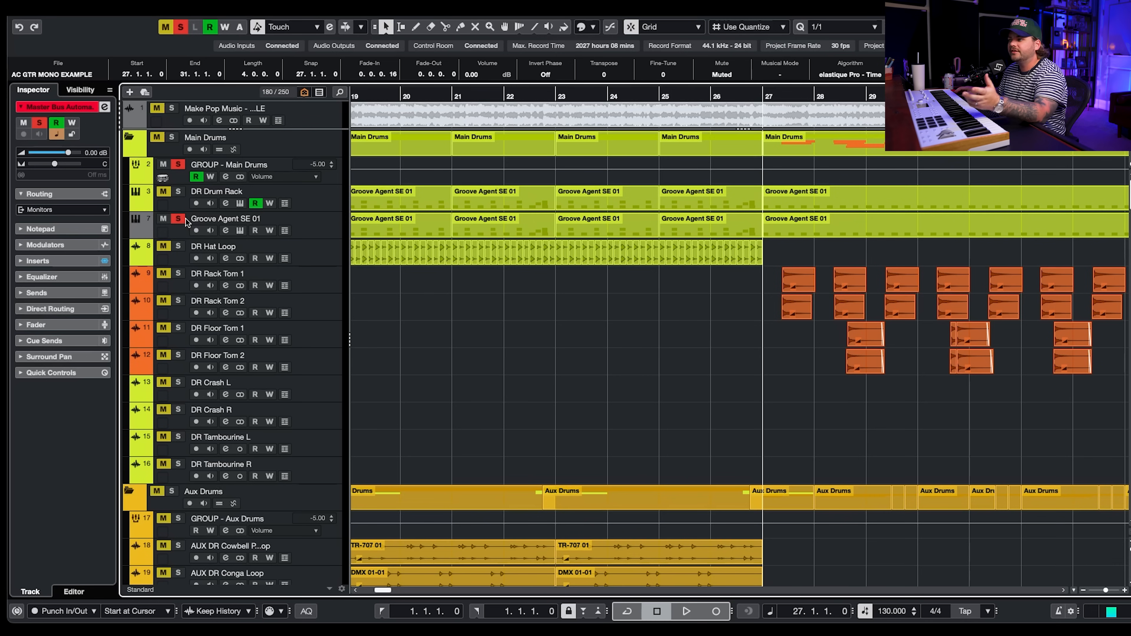
- Place the playhead at bar 11 and play the soloed drums
scroll(664, 342, down, 3)
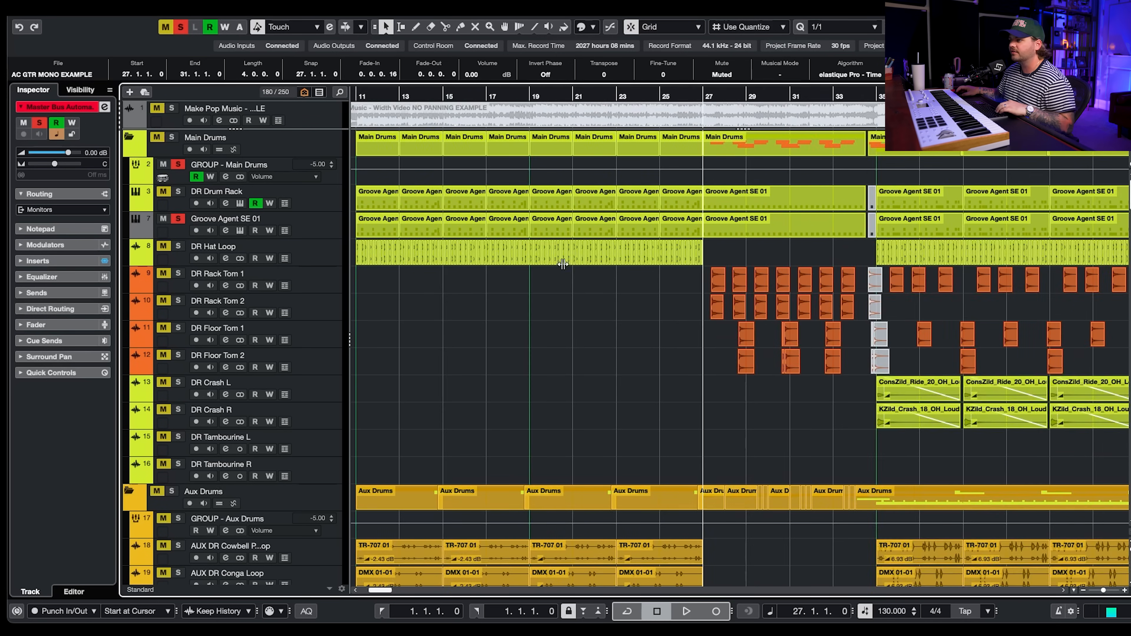
scroll(572, 354, left, 5)
click(571, 97)
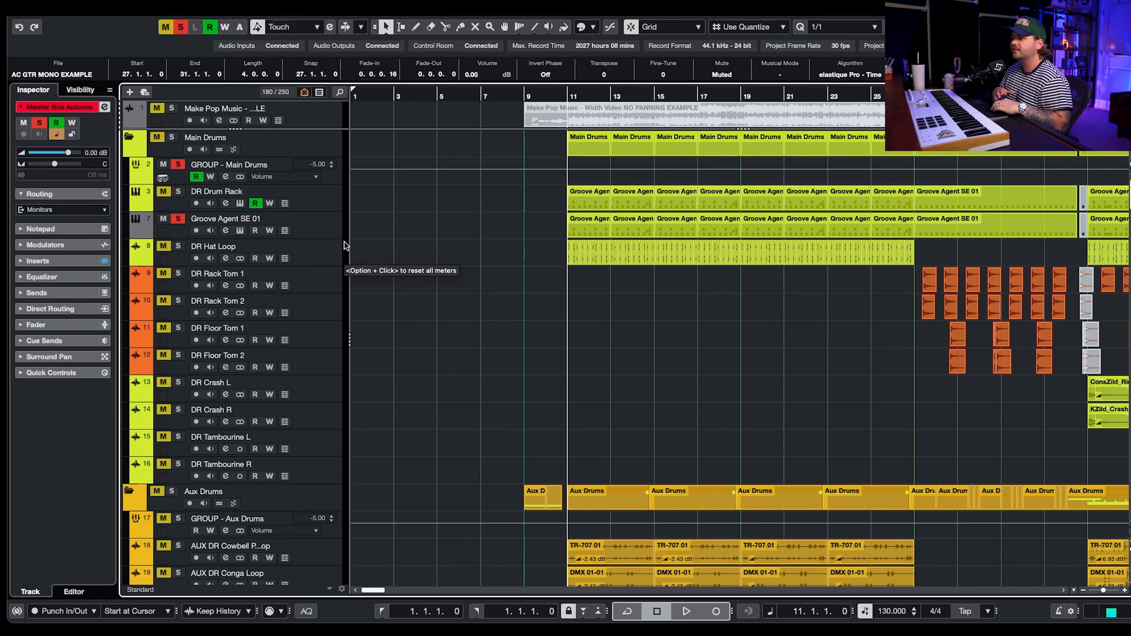
key(space)
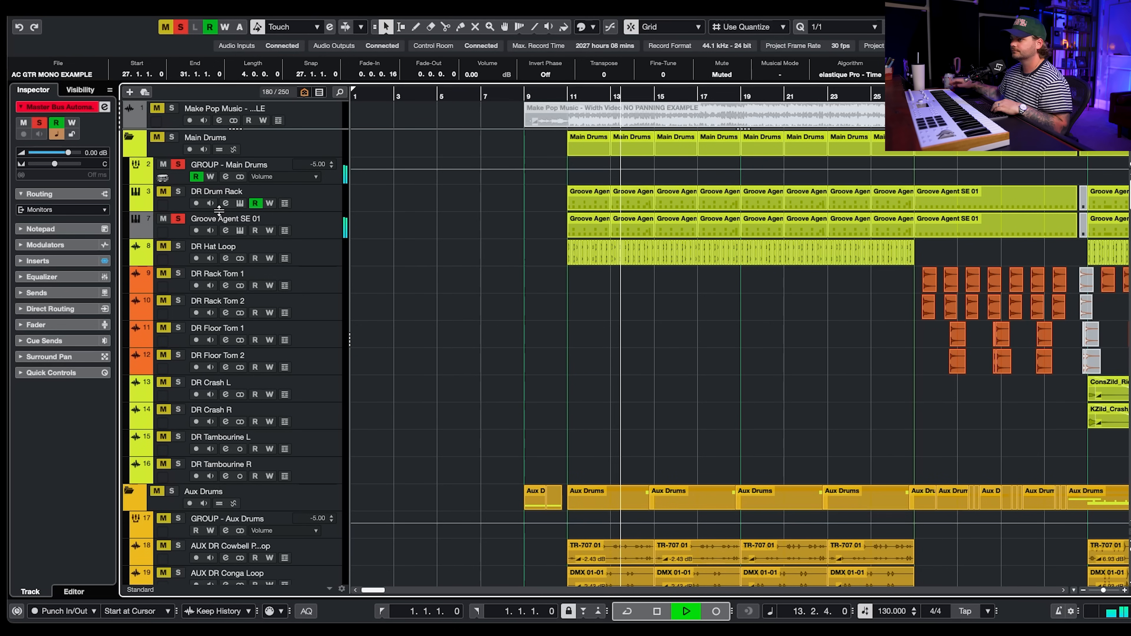
key(space)
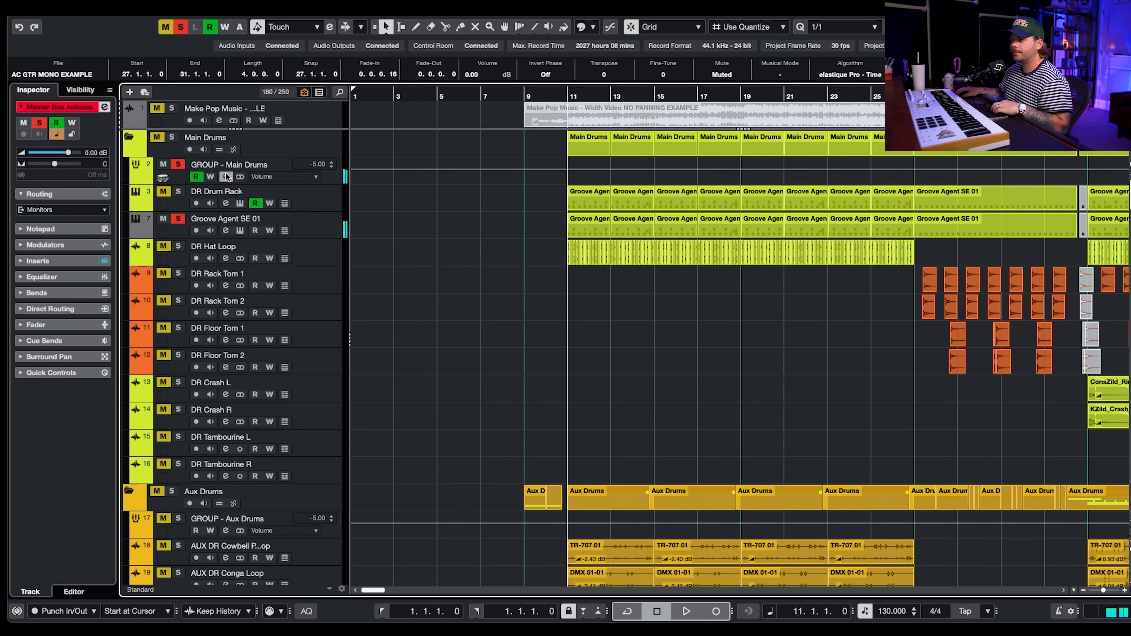
- Select the GROUP - Main Drums track and play the drums while watching the Meter Pro display
click(227, 177)
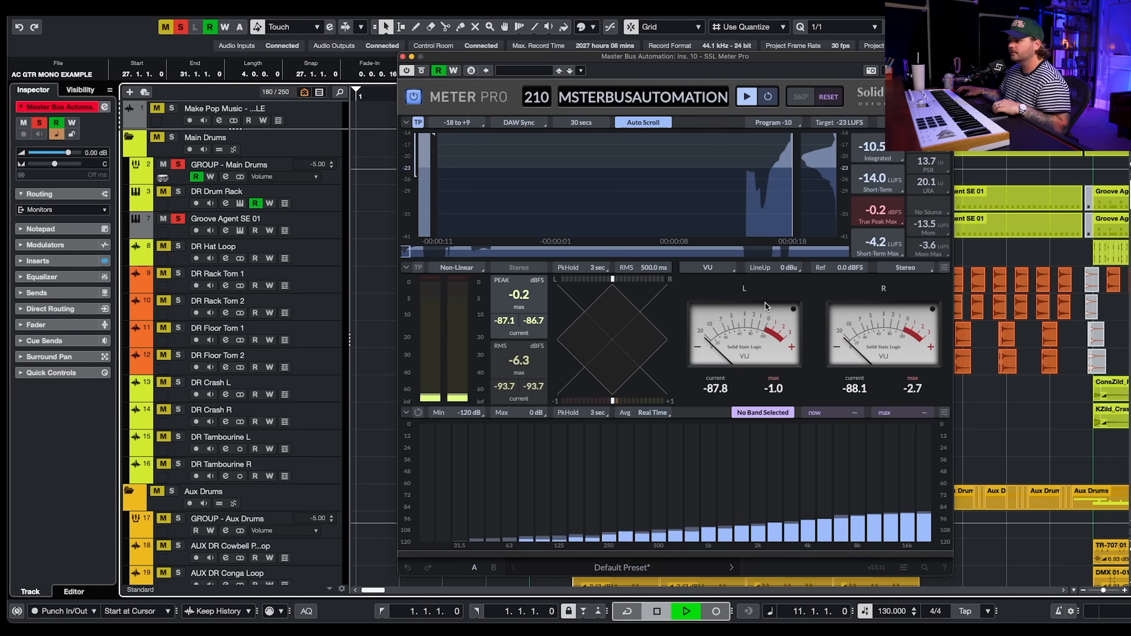
key(space)
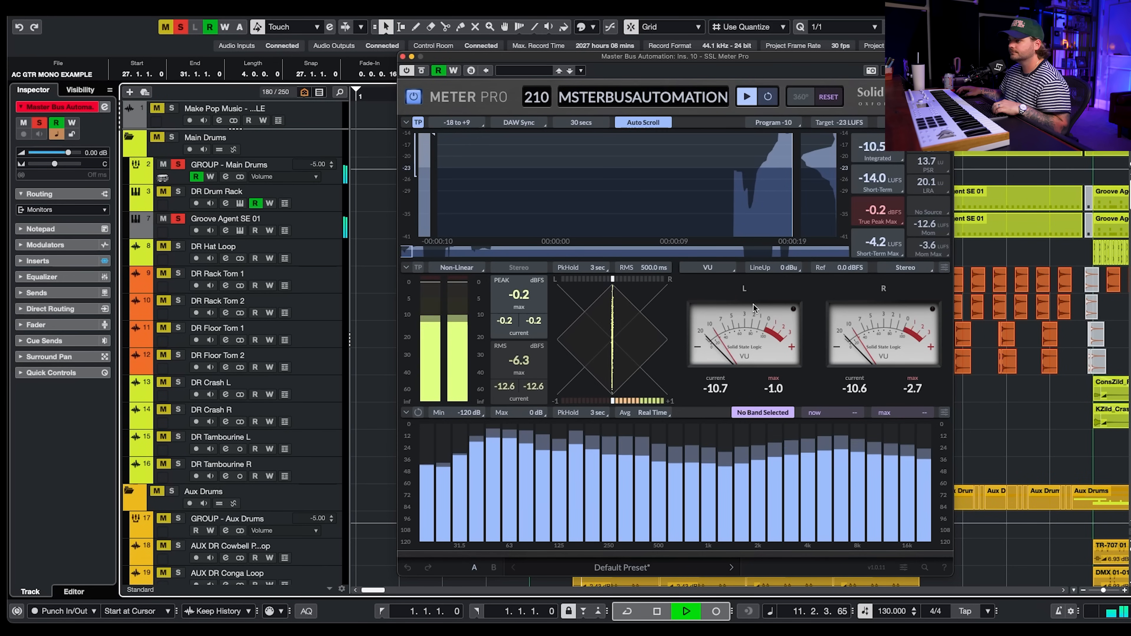
key(space)
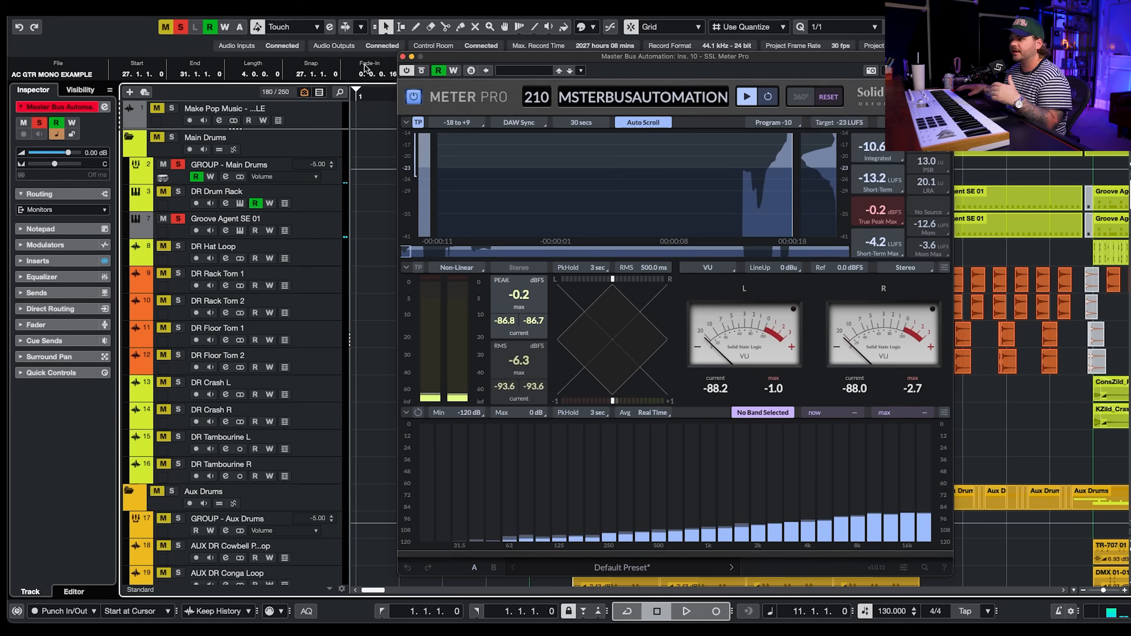
- Solo the DR Hat Loop track and play it, unsoloing Groove Agent SE 01 during playback
click(178, 246)
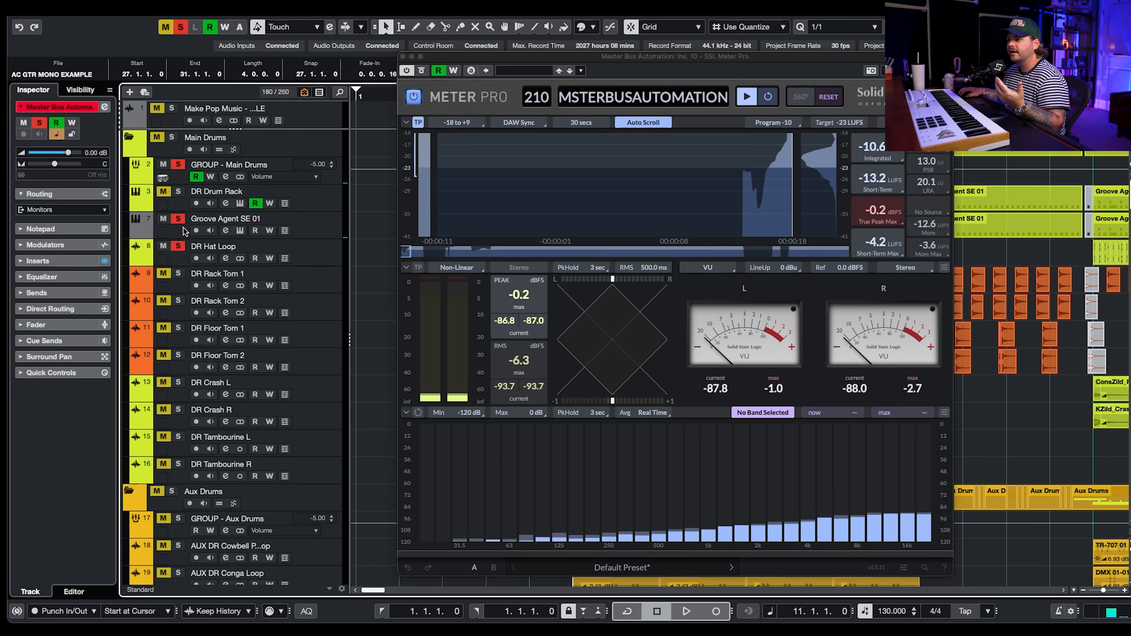
click(310, 252)
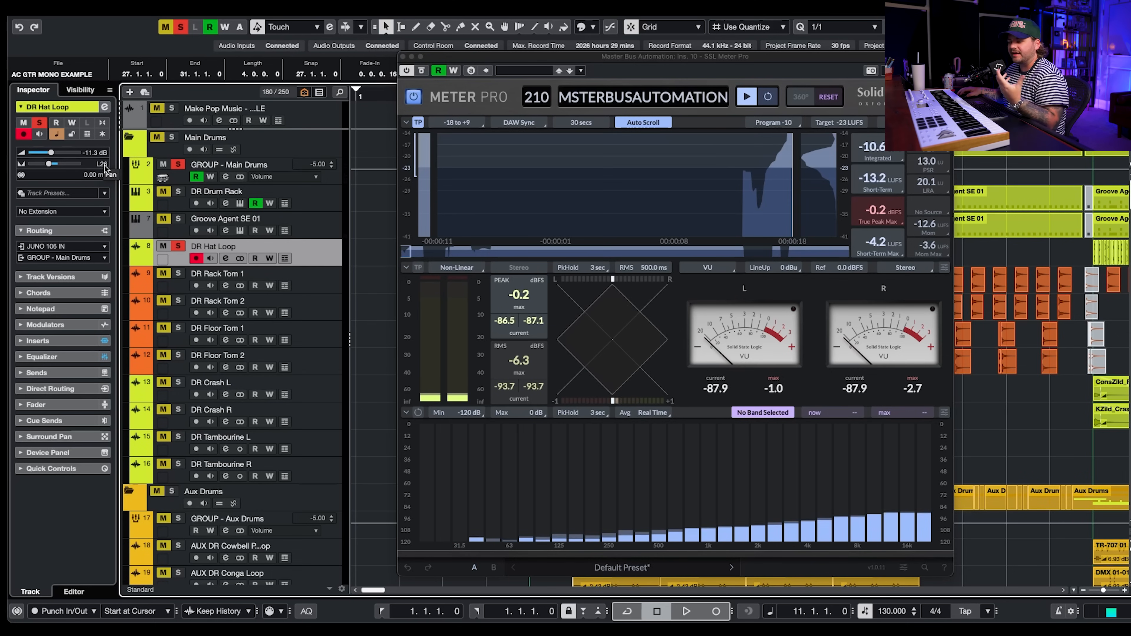
key(space)
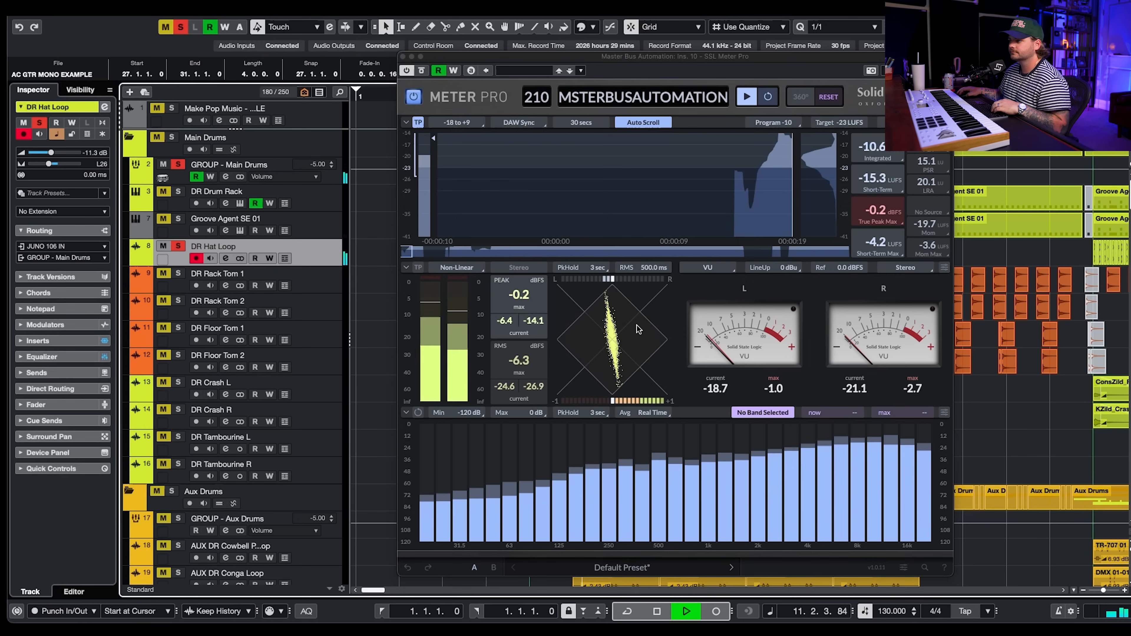
click(178, 219)
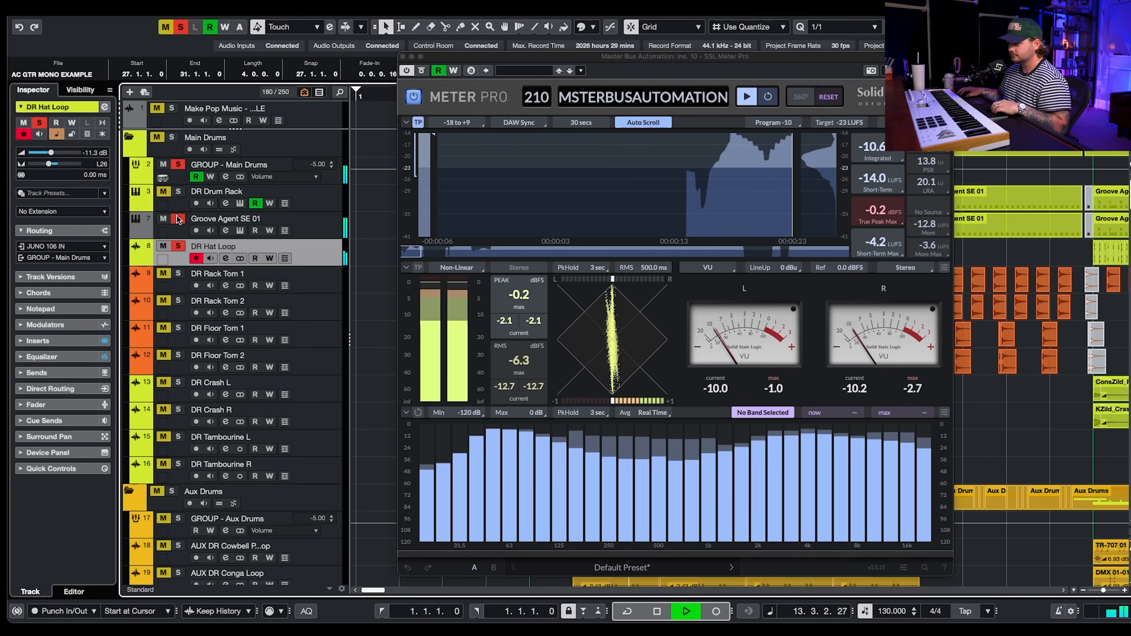
key(space)
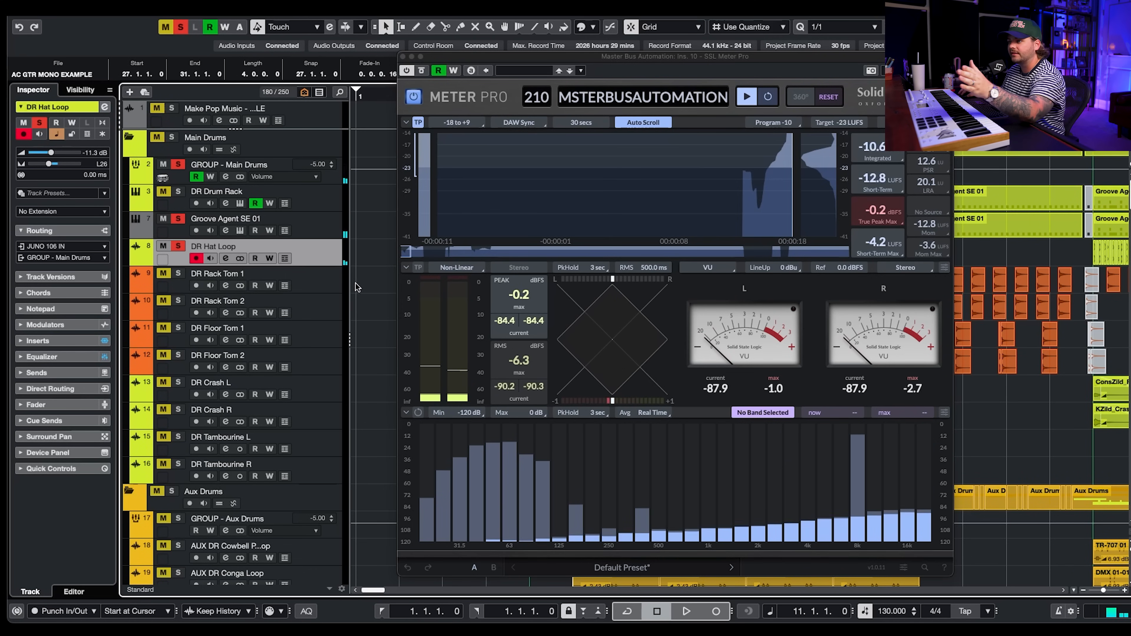
- Solo the DR Rack Tom and DR Floor Tom tracks
click(313, 286)
key(s)
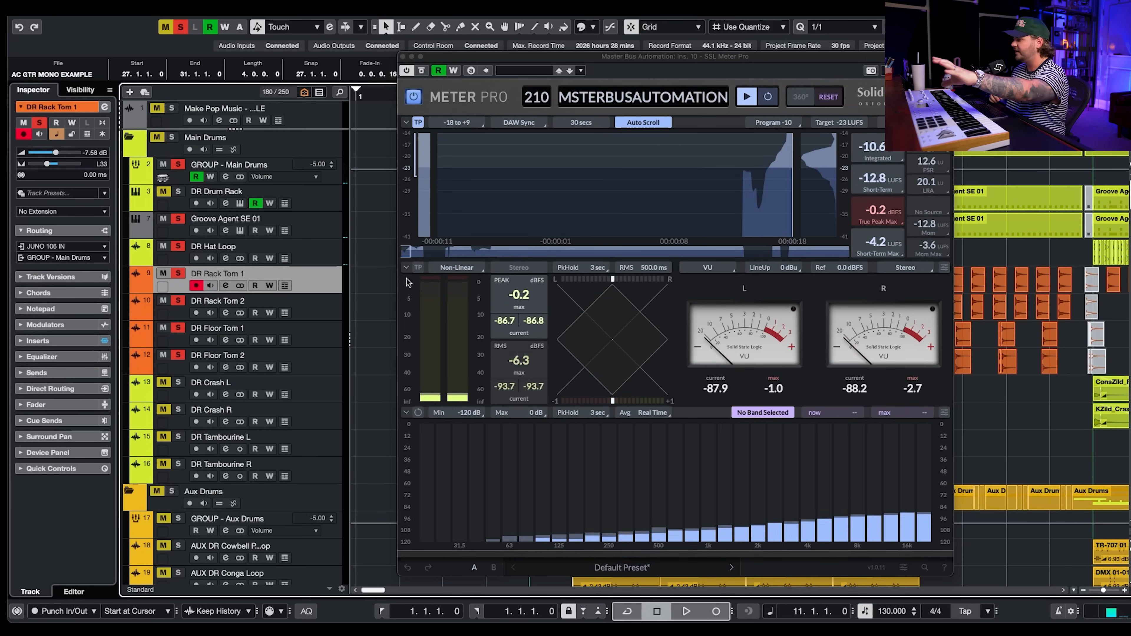
key(Down)
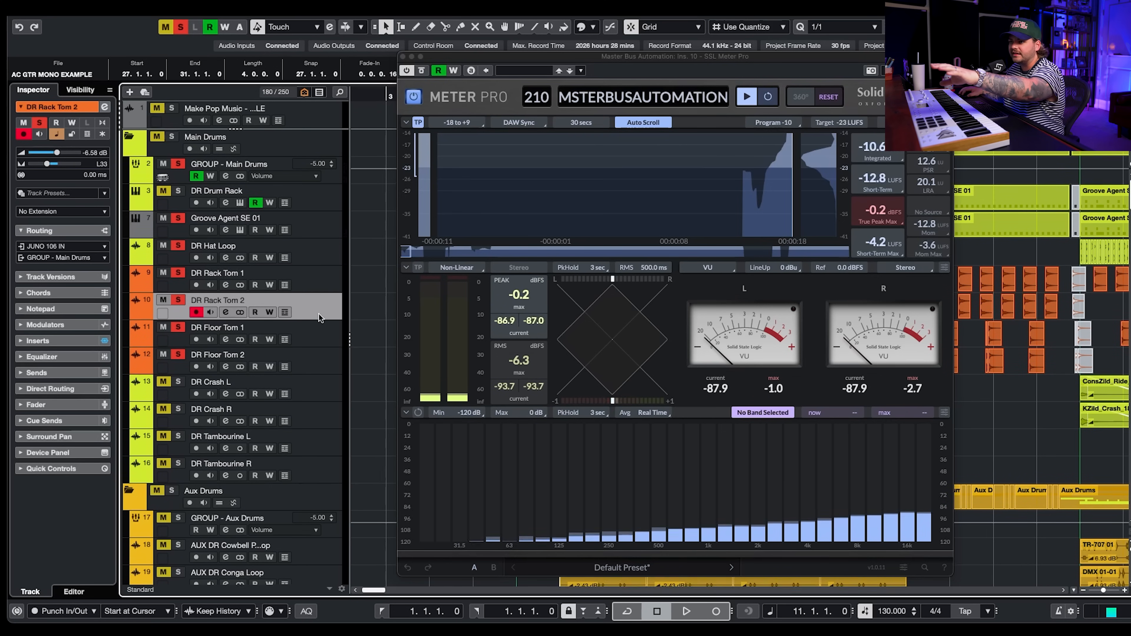
click(323, 345)
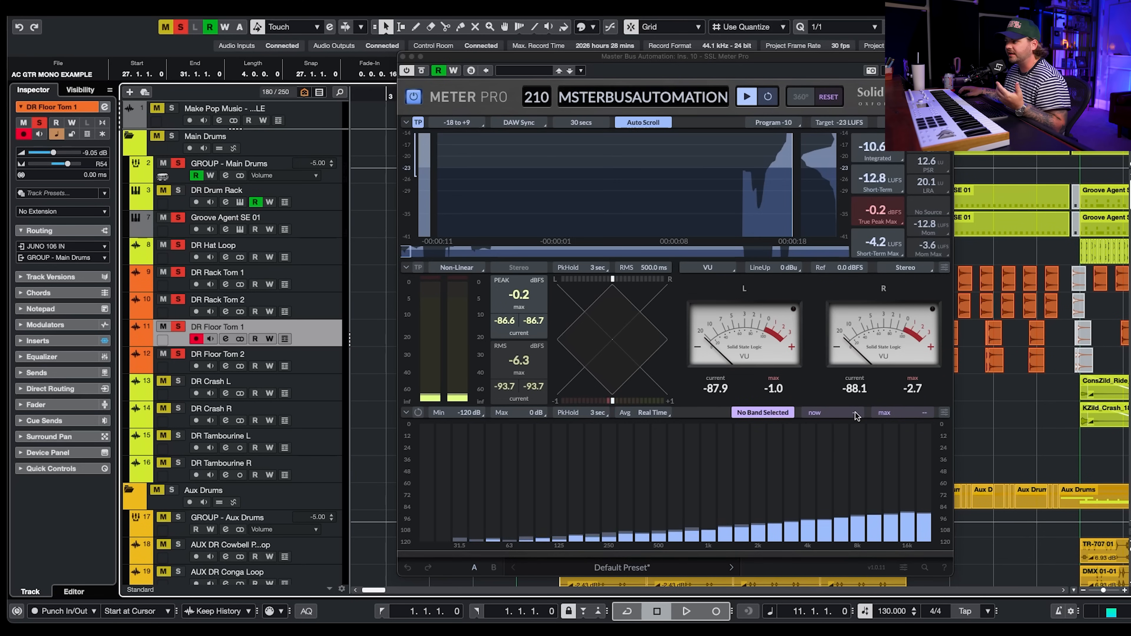
- Play the soloed toms on the meter and close the Meter Pro window
click(974, 96)
key(space)
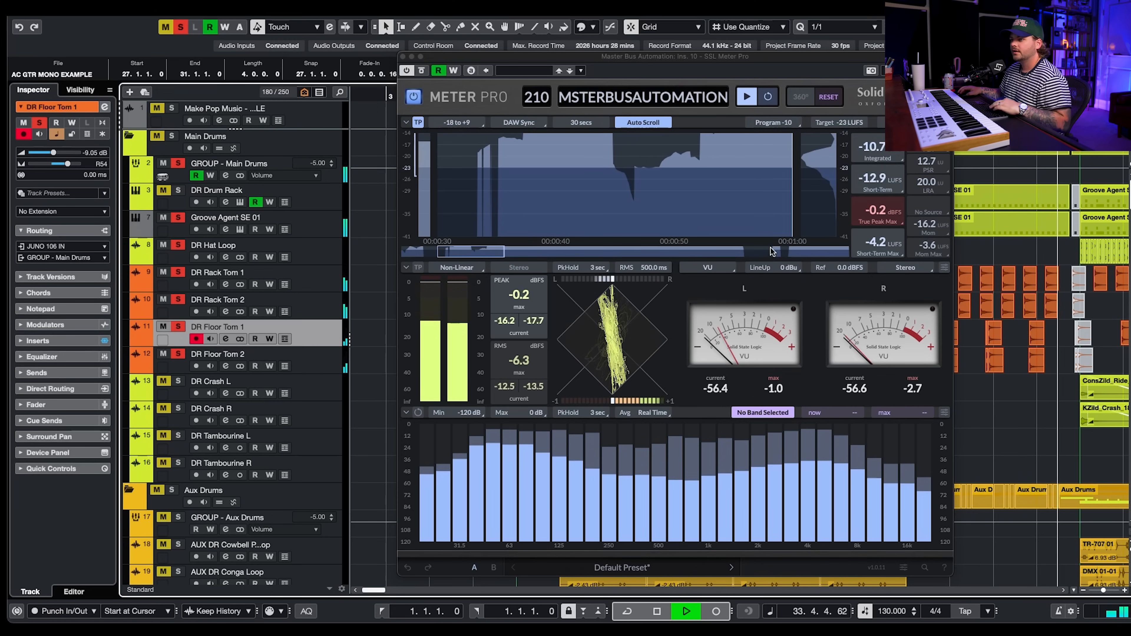
key(space)
click(403, 57)
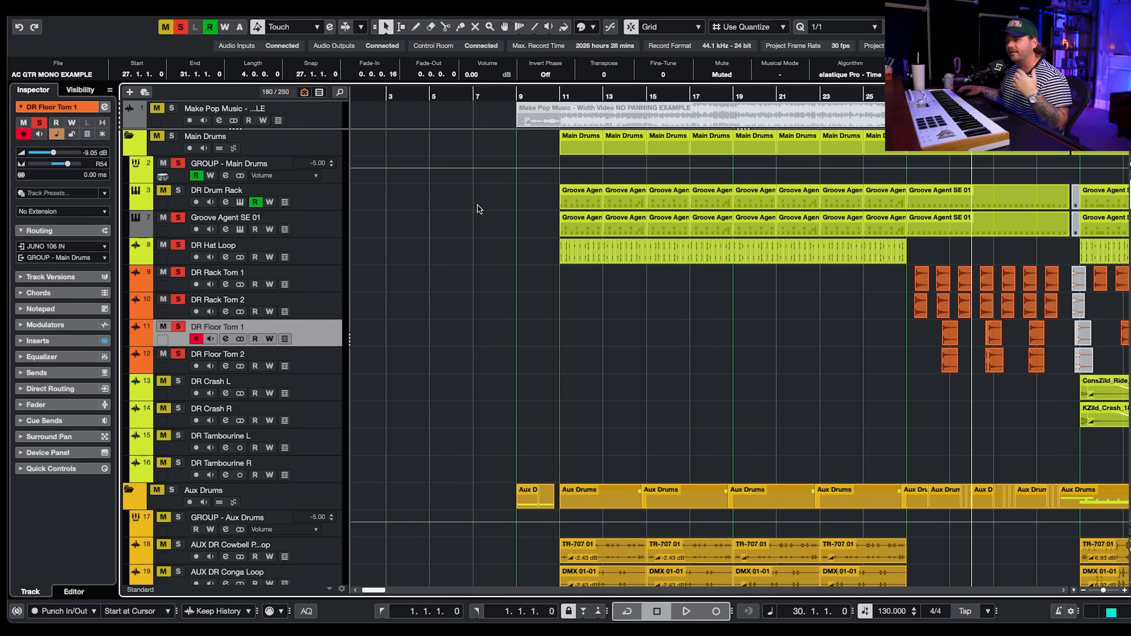
- Solo the Aux Drums folder and select the AUX DR Big Clap track
scroll(558, 305, down, 5)
click(552, 93)
click(173, 292)
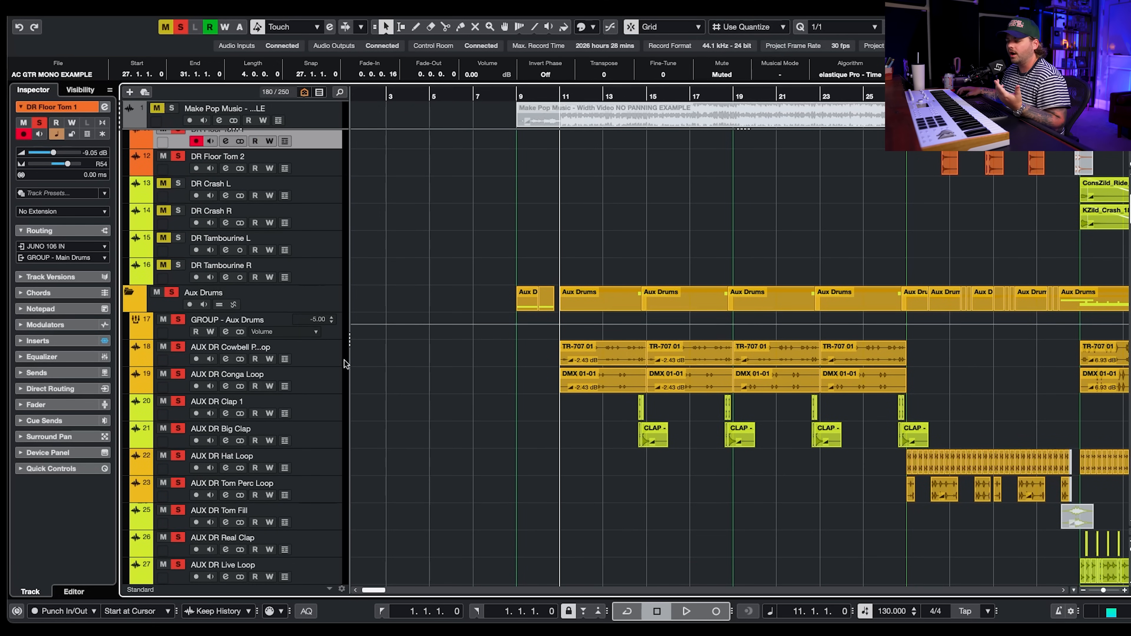
click(335, 359)
click(334, 378)
click(332, 411)
click(329, 430)
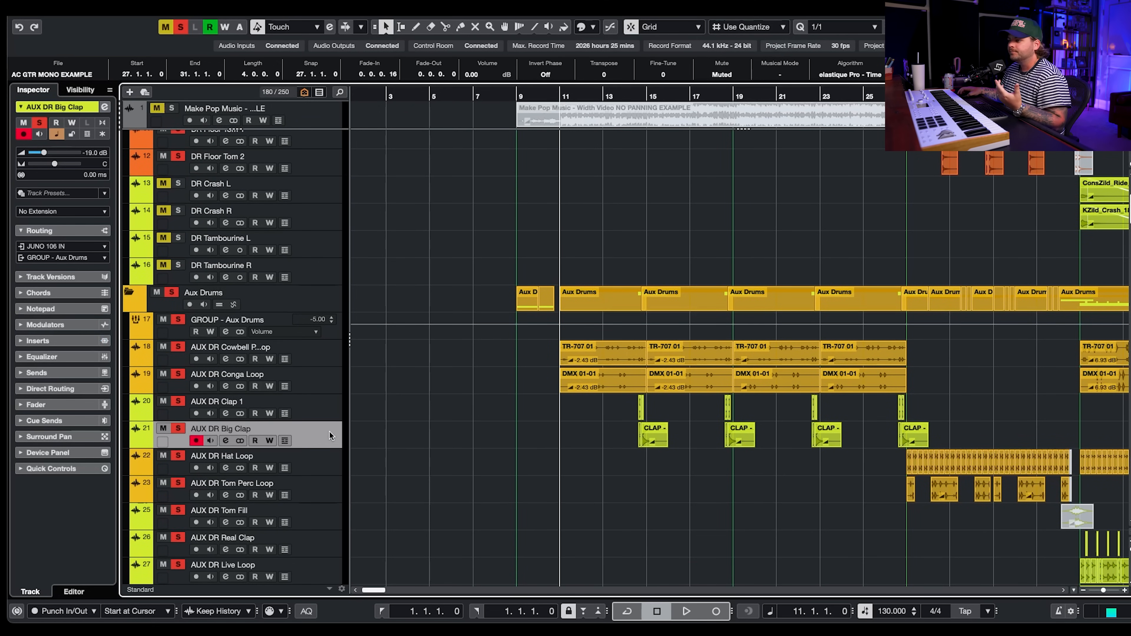
- Solo the Main Drums folder track
scroll(432, 309, up, 4)
scroll(431, 306, up, 1)
scroll(180, 145, up, 1)
click(175, 139)
scroll(447, 395, down, 5)
scroll(448, 395, down, 1)
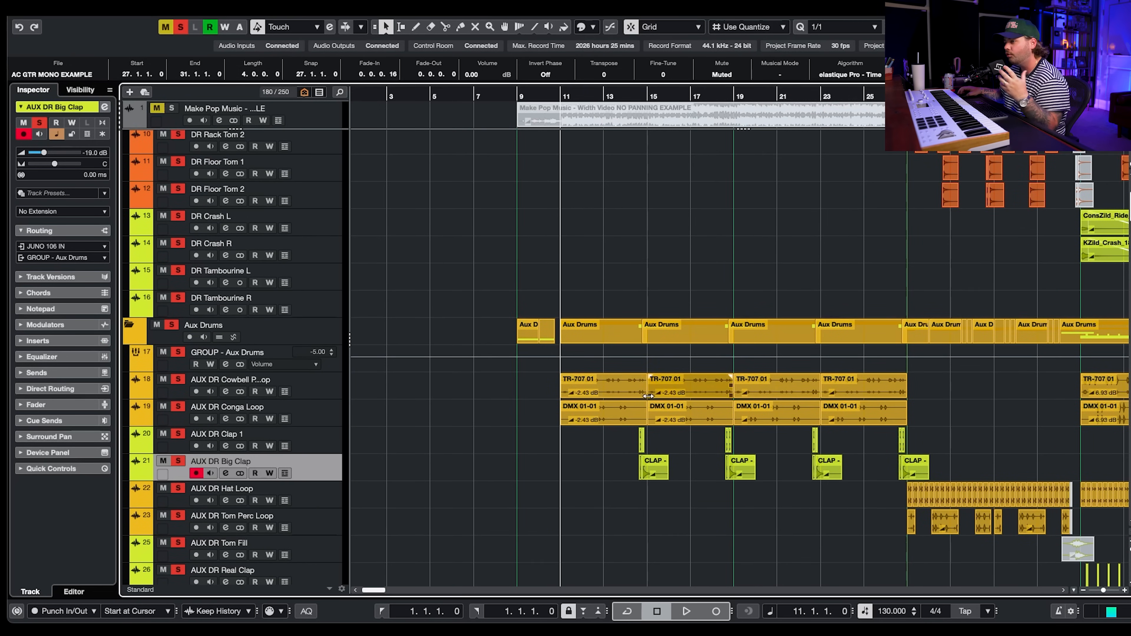
- Select the AUX DR Conga Loop, Clap 1 and Big Clap tracks in turn and start playback of the soloed aux drums
drag(557, 373, 899, 415)
click(949, 413)
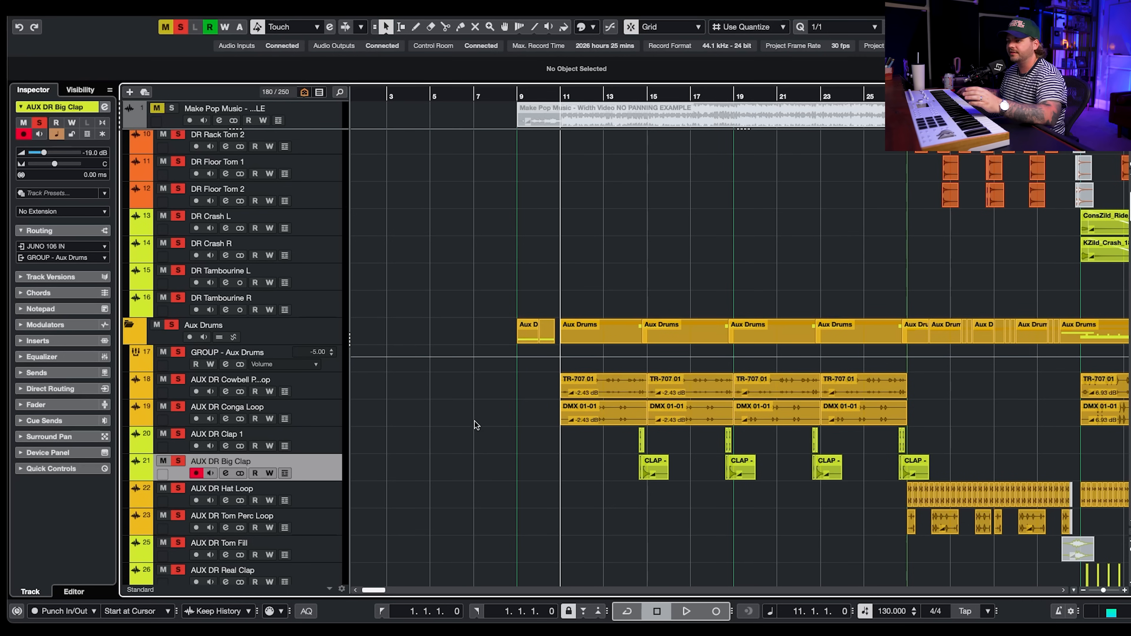
click(329, 392)
scroll(225, 396, up, 1)
scroll(224, 395, down, 1)
click(307, 414)
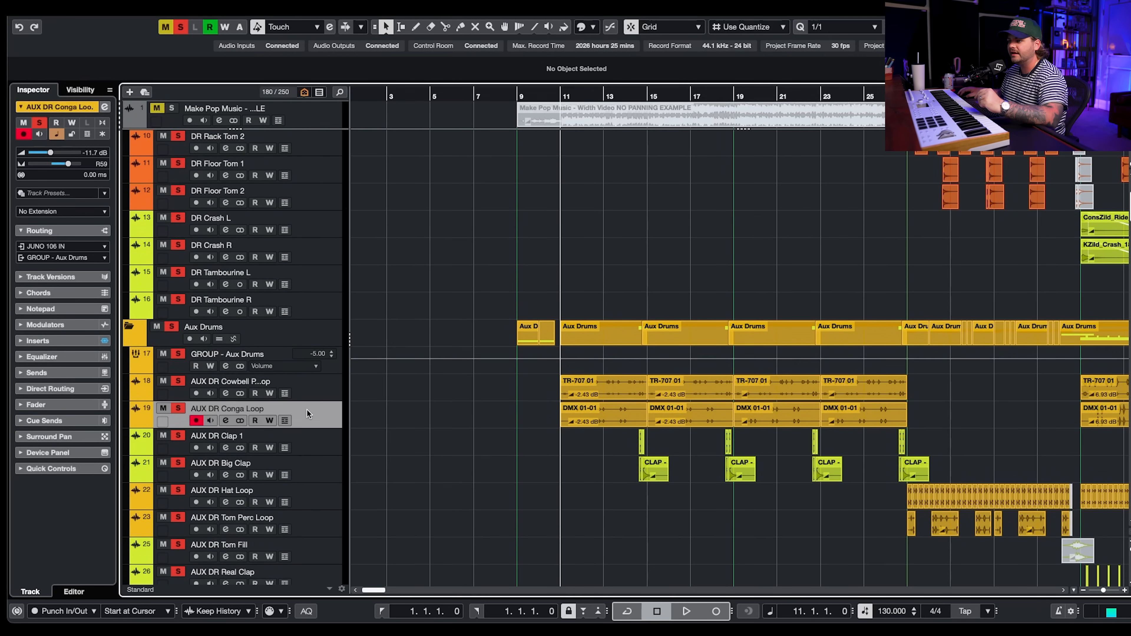
scroll(307, 409, up, 1)
scroll(322, 421, up, 1)
click(328, 441)
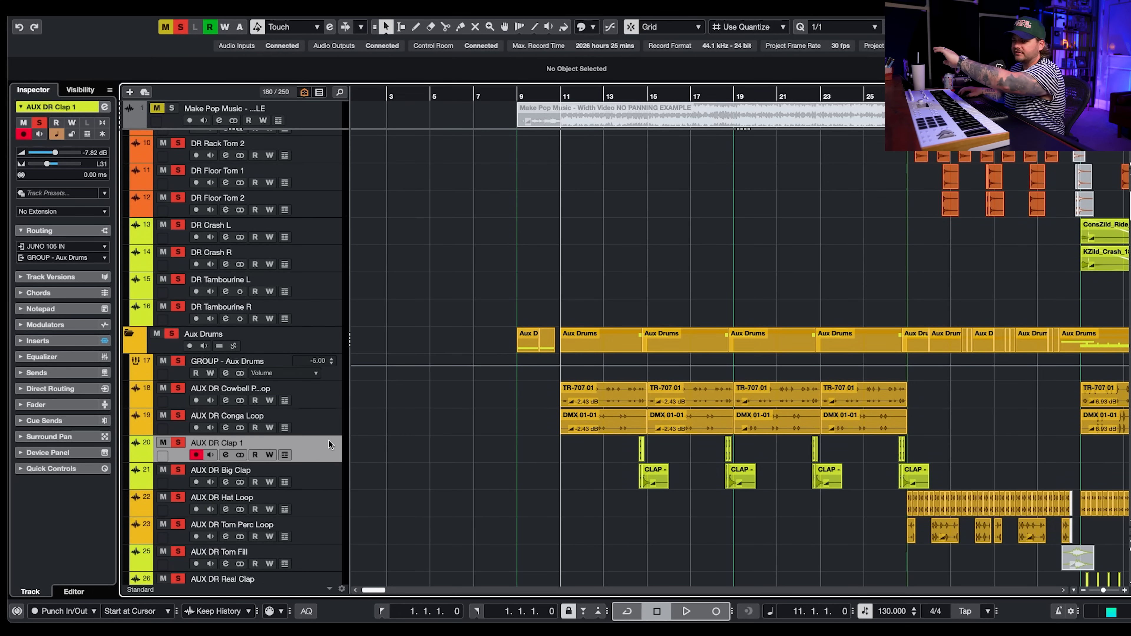
scroll(328, 465, up, 1)
click(330, 475)
key(space)
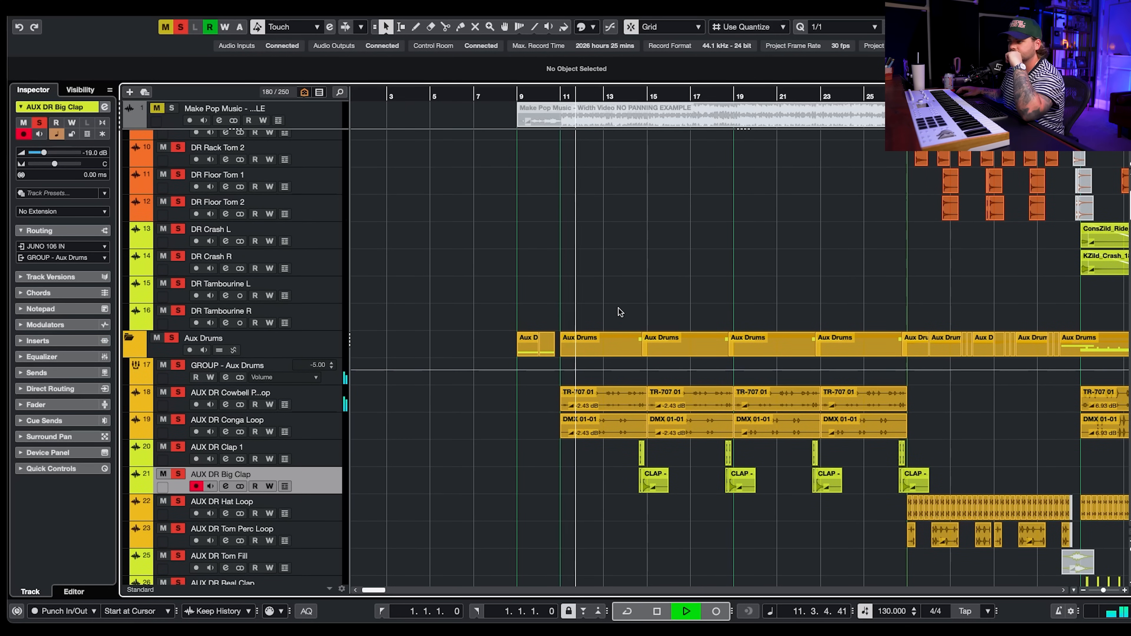
- Select the AUX DR Cowbell Perc Loop track, stop, and restart playback from the next marker at bar 35
click(335, 402)
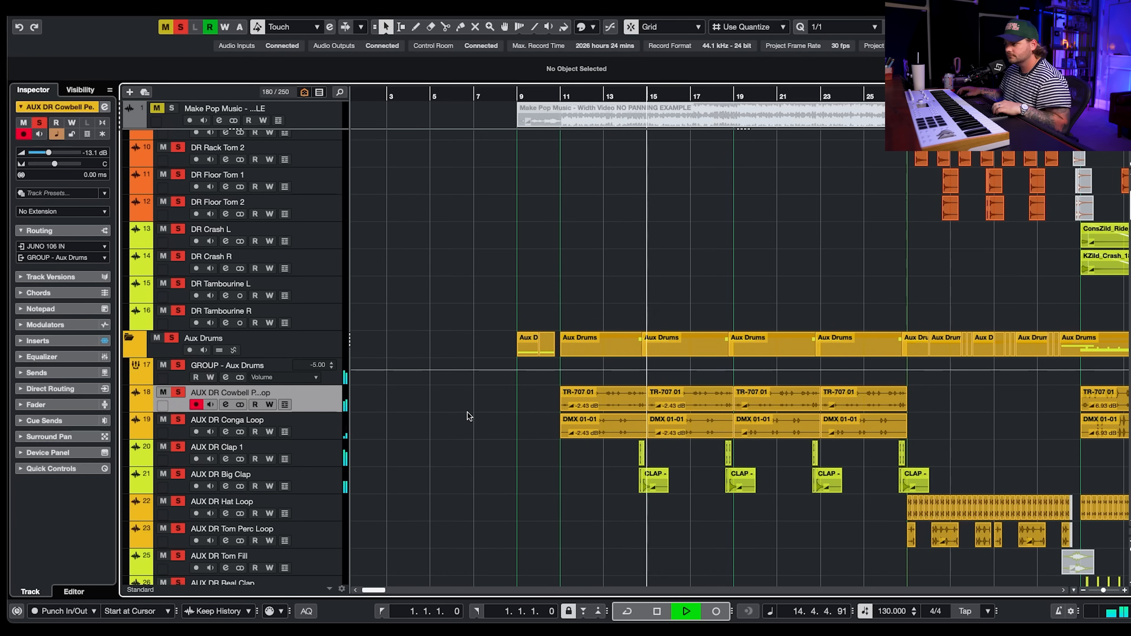
key(space)
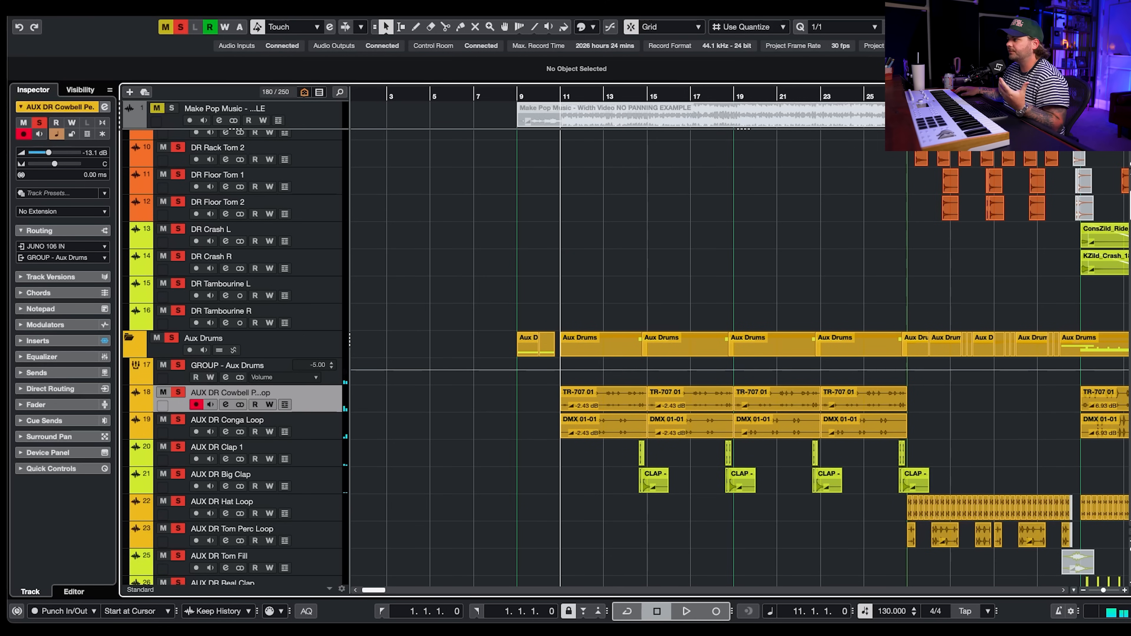
key(shift+n)
scroll(1002, 307, down, 4)
key(space)
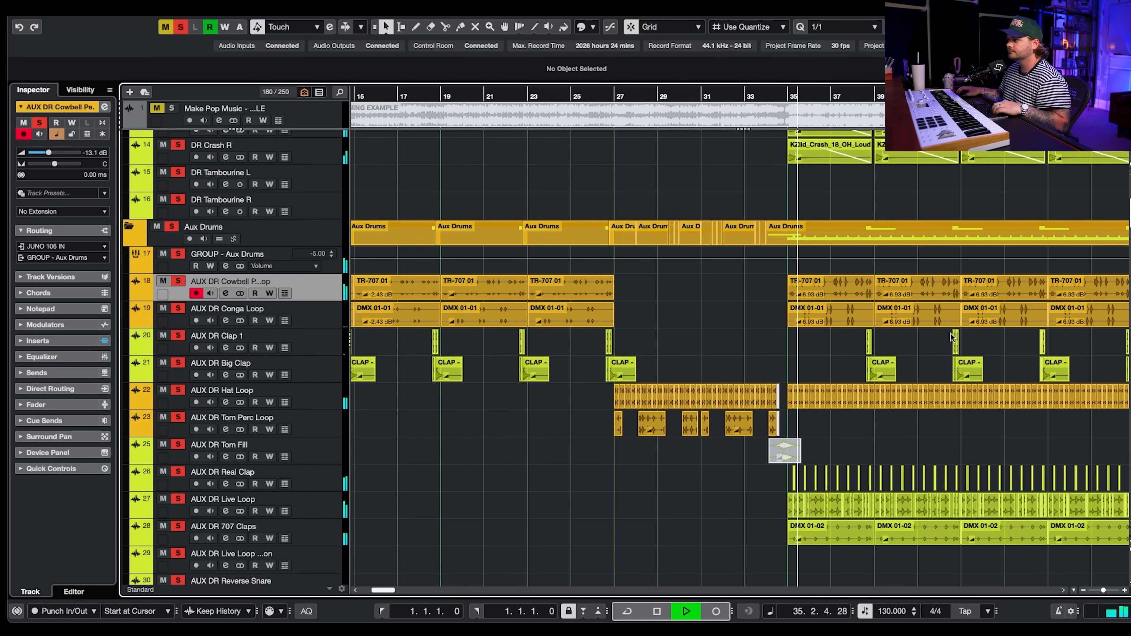
- Stop playback and select the aux drum tracks from Conga Loop down to AUX DR 707 Claps one after another
scroll(704, 299, up, 3)
scroll(692, 277, up, 6)
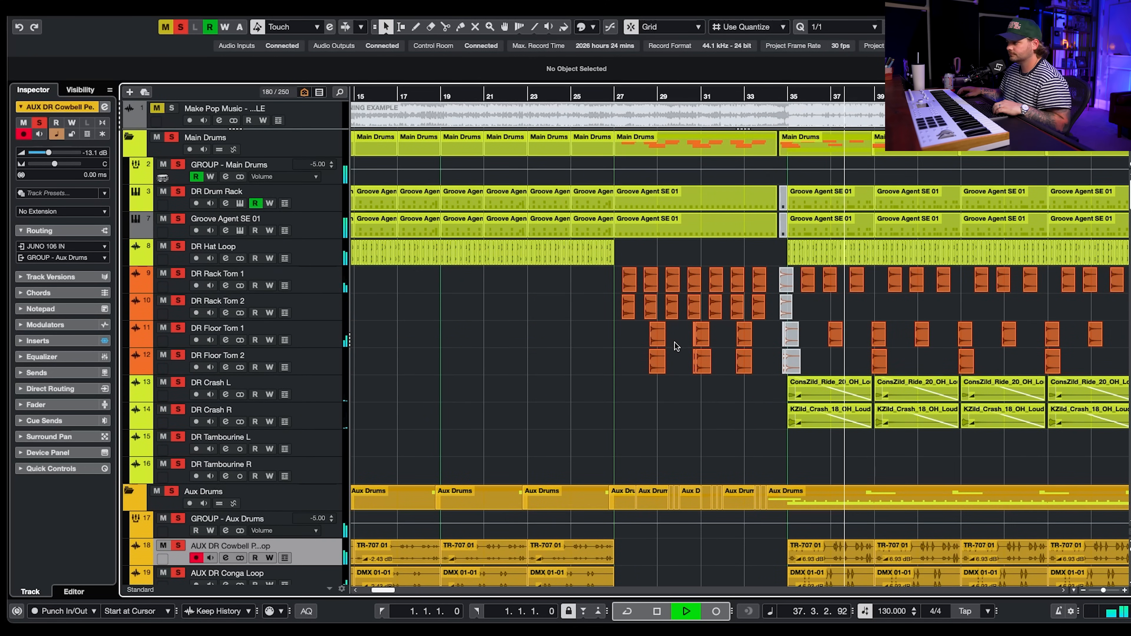
scroll(675, 346, down, 5)
key(space)
scroll(319, 442, down, 1)
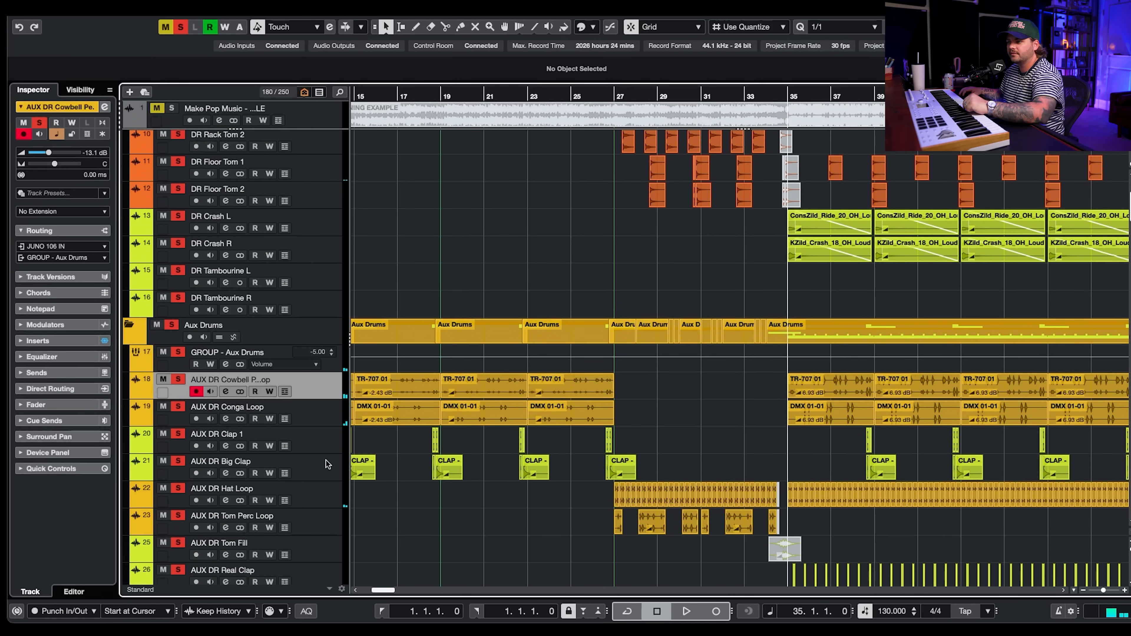
click(325, 412)
click(324, 439)
click(322, 465)
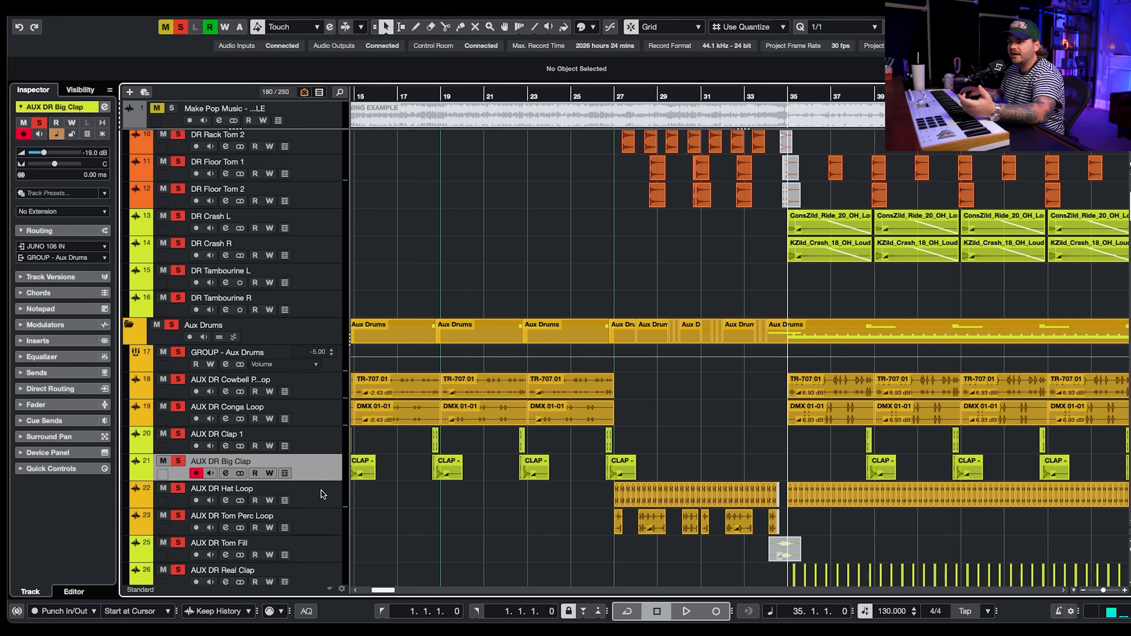
click(322, 490)
click(318, 521)
scroll(320, 523, down, 6)
click(325, 463)
click(324, 498)
click(321, 526)
scroll(485, 455, down, 4)
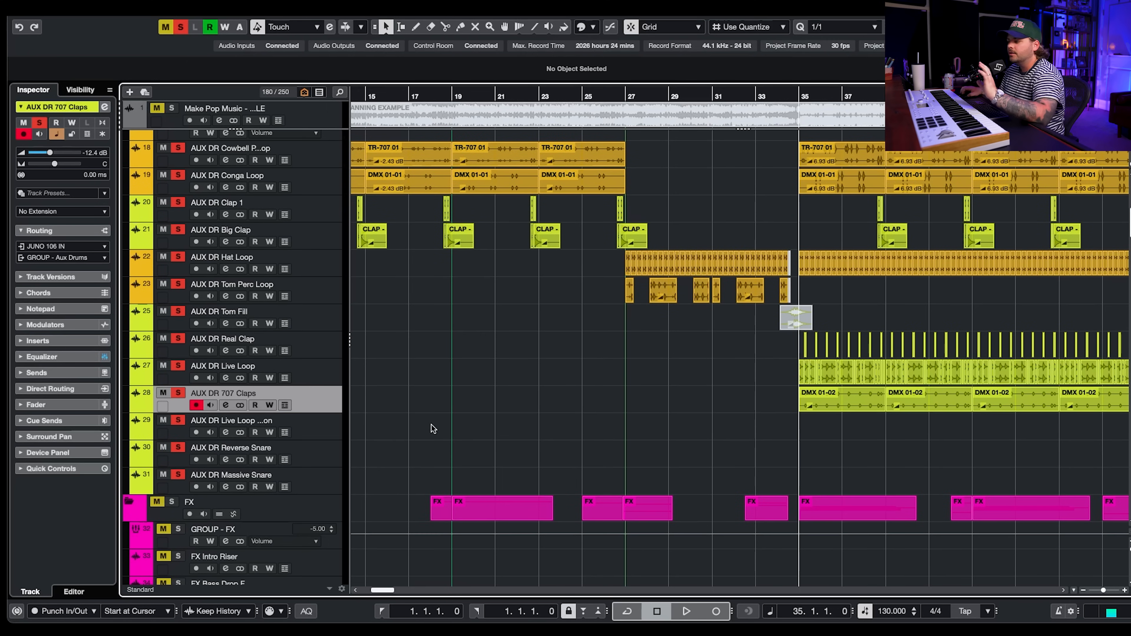
- Clear all track solos in the project
scroll(434, 429, up, 10)
click(180, 27)
scroll(575, 359, down, 15)
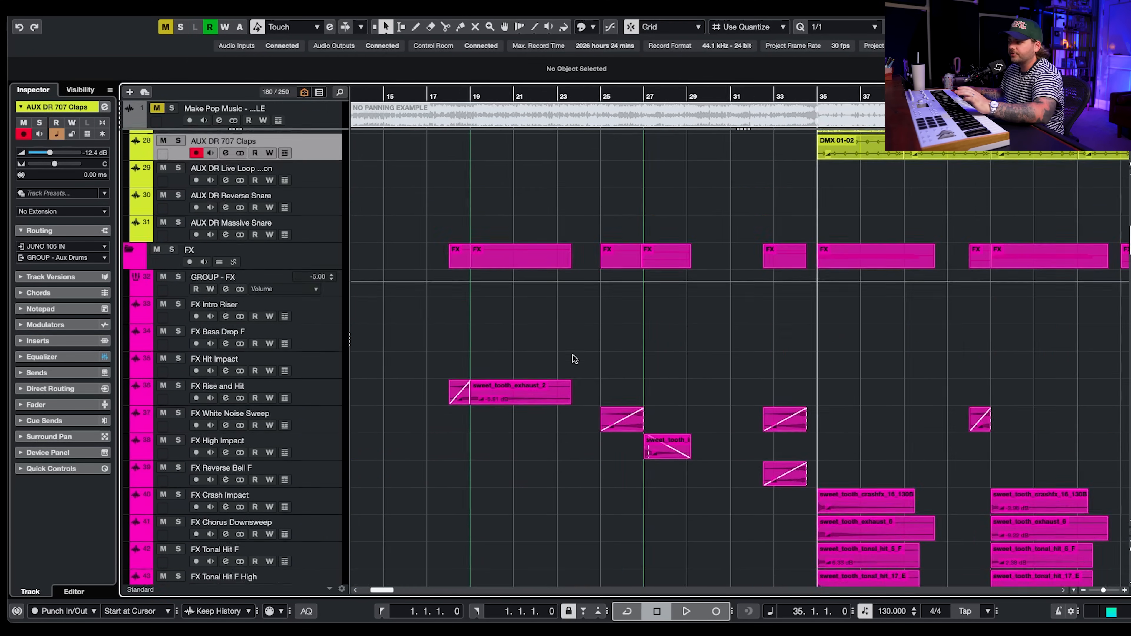
scroll(573, 357, down, 15)
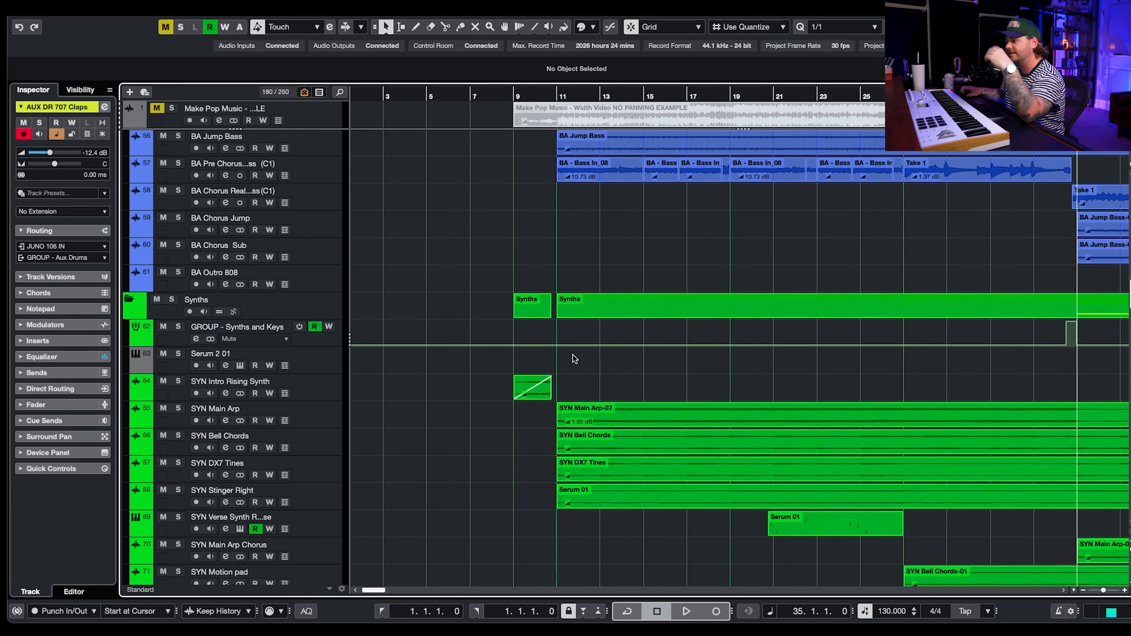
scroll(572, 356, down, 20)
scroll(574, 356, down, 15)
scroll(599, 301, up, 8)
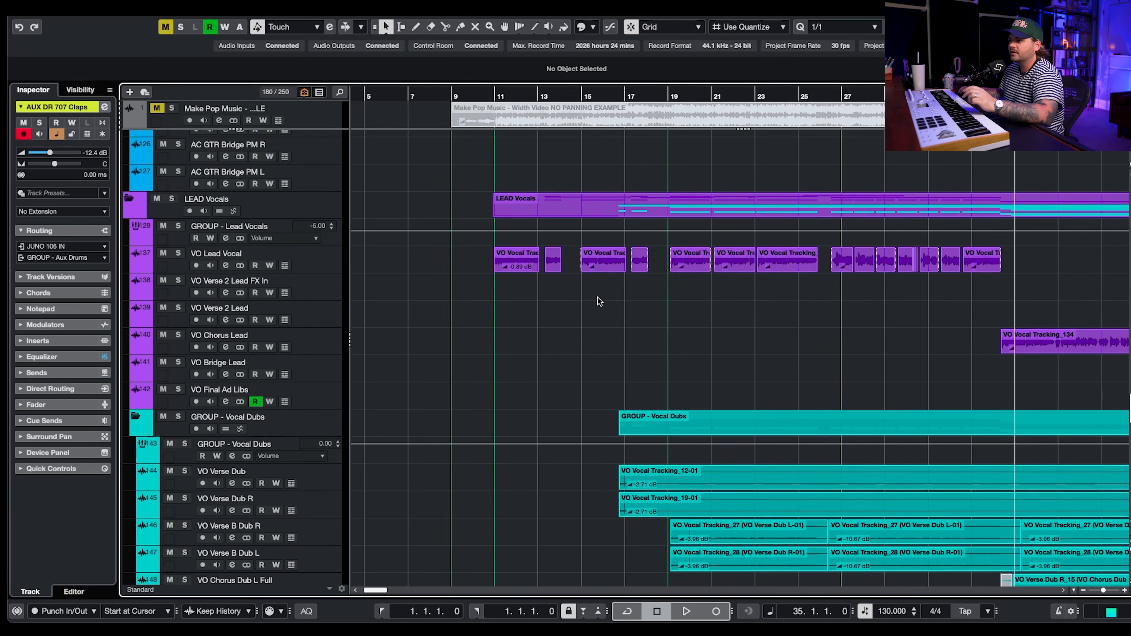
- Solo the VO Lead Vocal track and play it
click(187, 255)
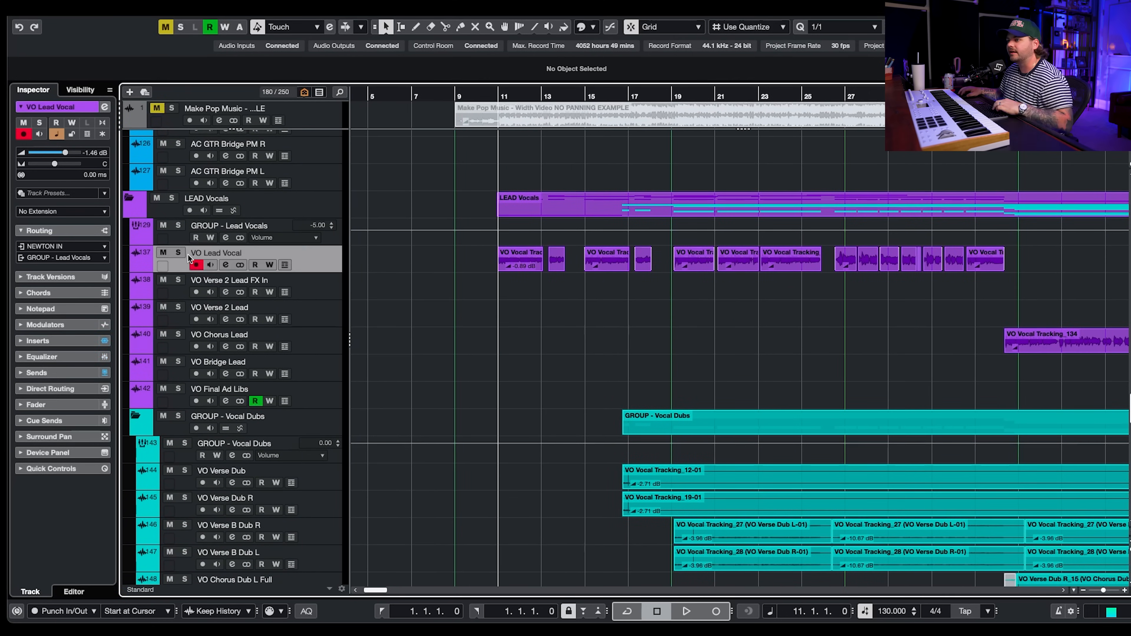
click(183, 253)
key(space)
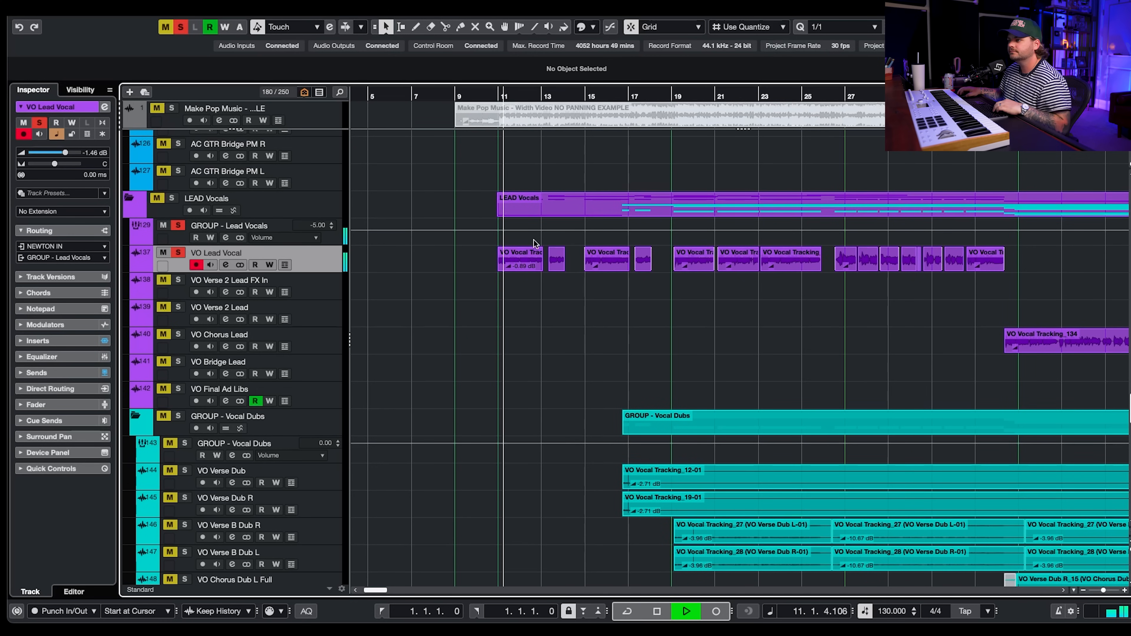
- Stop playback and unsolo the VO Lead Vocal track
scroll(544, 322, right, 1)
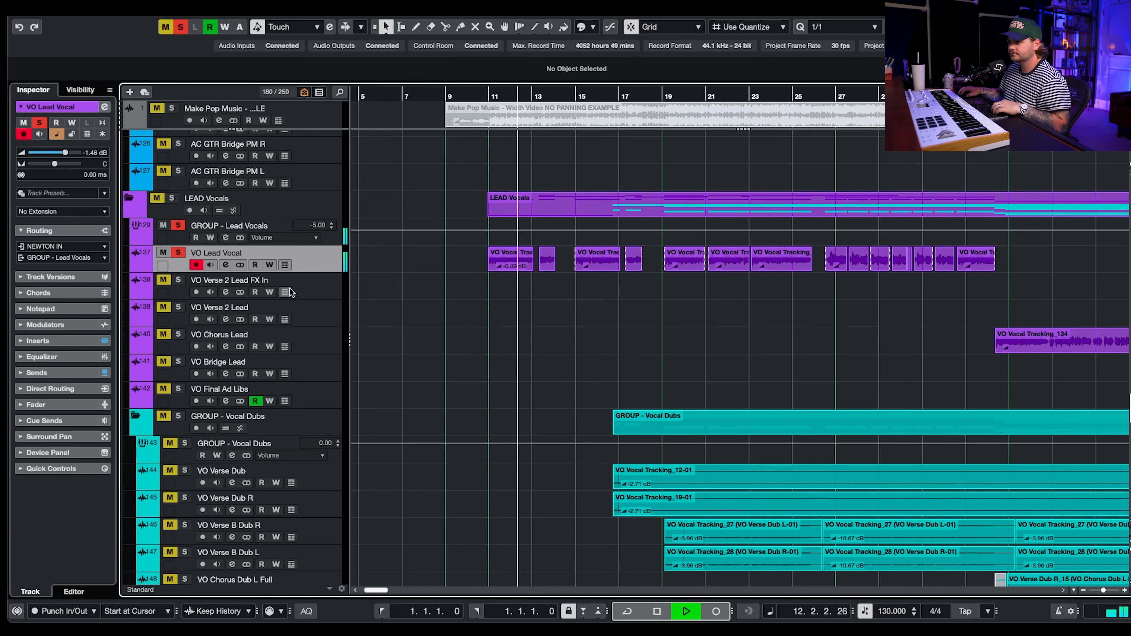
click(105, 373)
key(space)
click(178, 253)
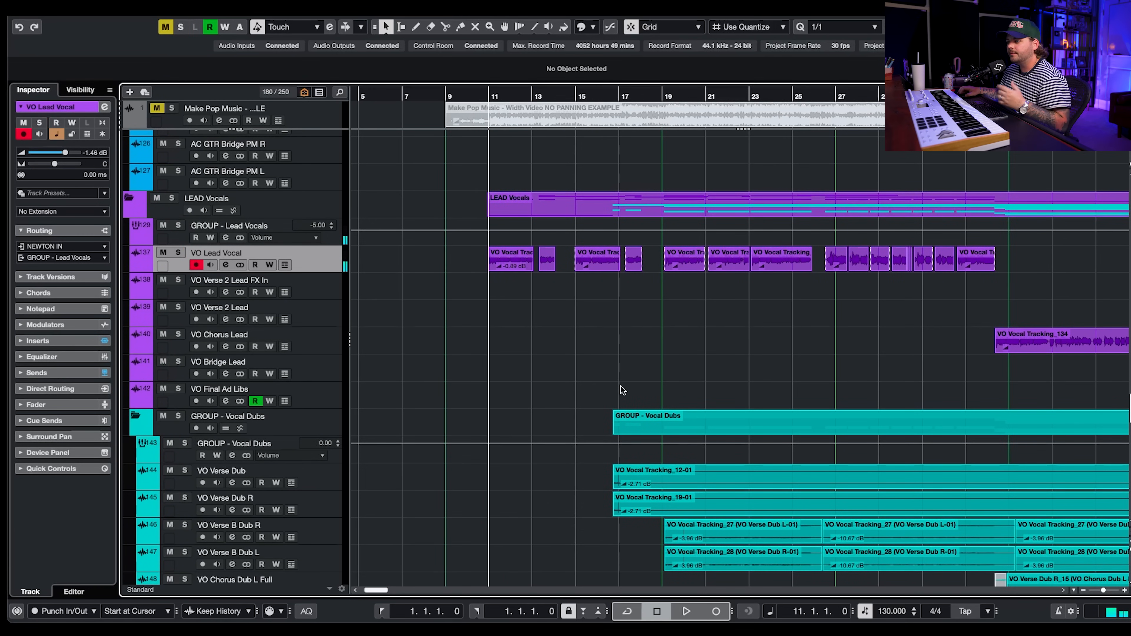
- Set the playback position to about bar 17 and play the soloed VO Verse Dub tracks
scroll(620, 386, down, 10)
scroll(620, 386, down, 4)
scroll(613, 337, left, 2)
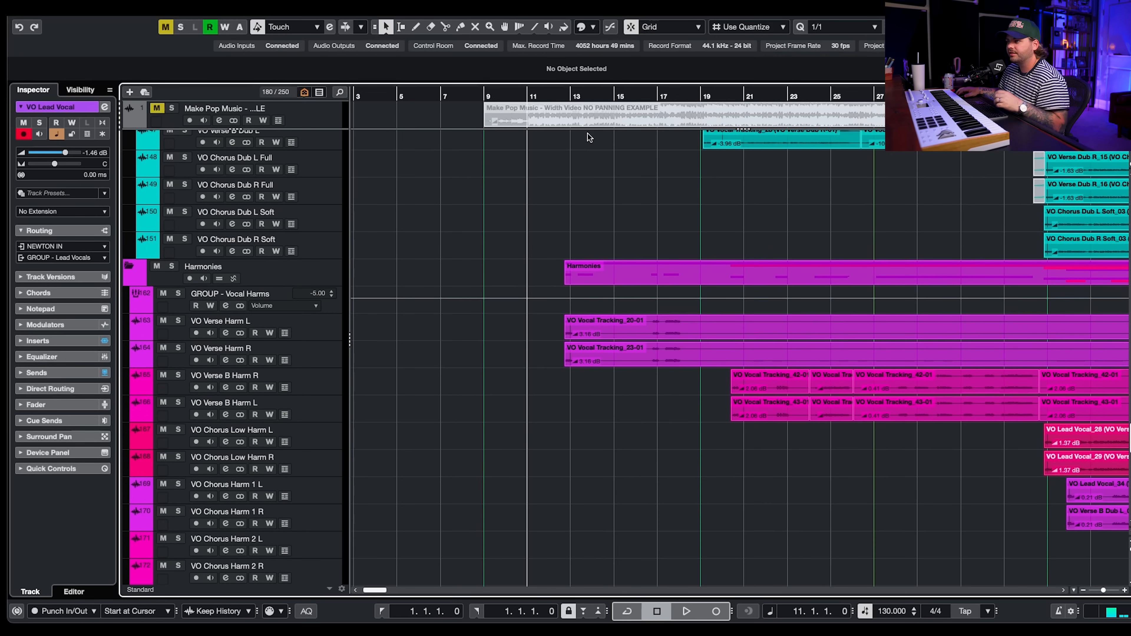
click(564, 101)
scroll(814, 237, right, 3)
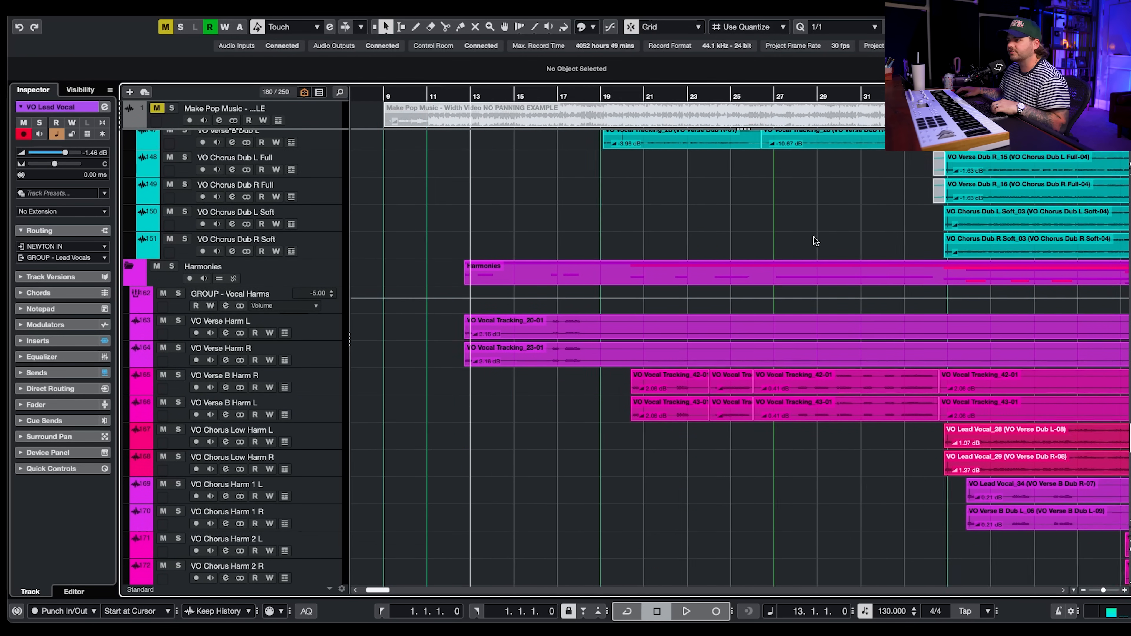
scroll(802, 227, up, 5)
click(553, 97)
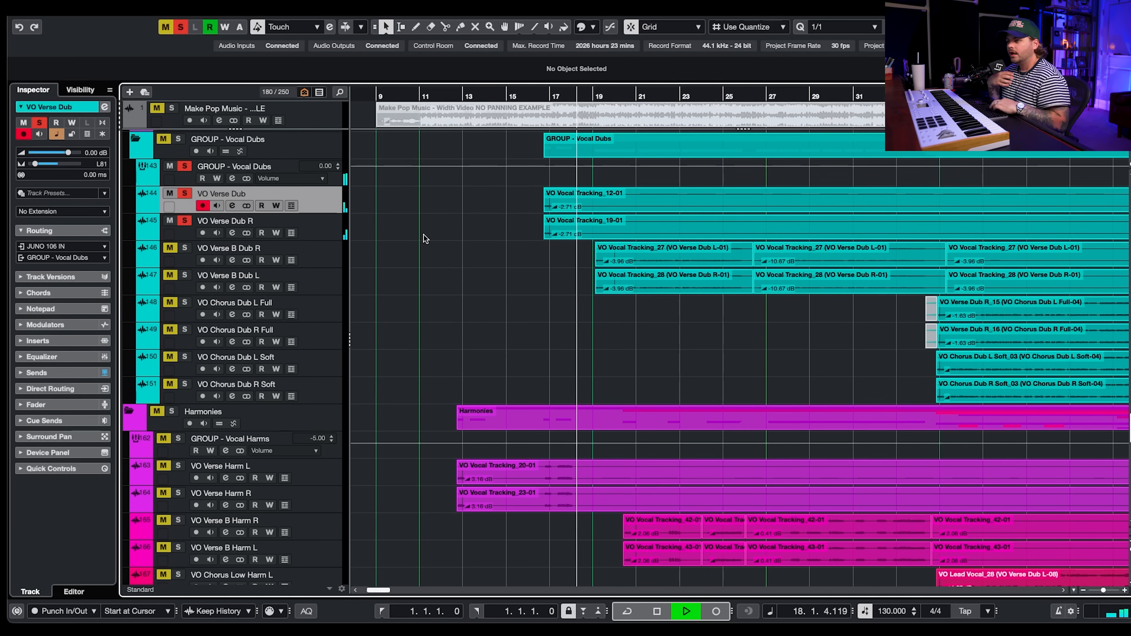
key(space)
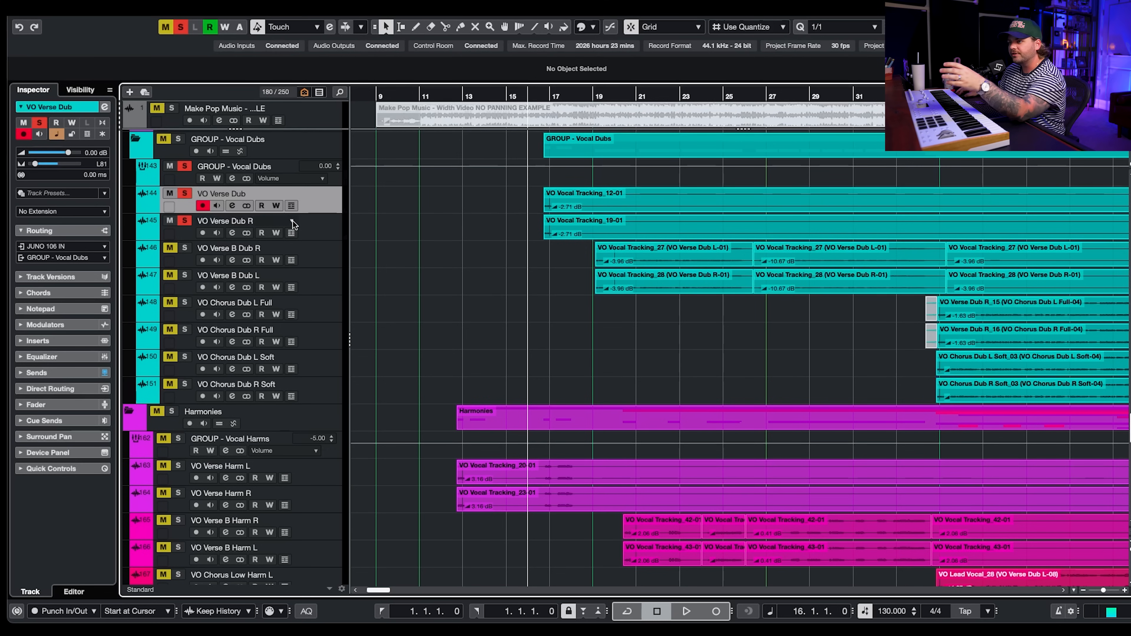
- Select VO Verse Dub R, move the playhead to bar 19, and select the VO Verse B Dub L track
click(337, 234)
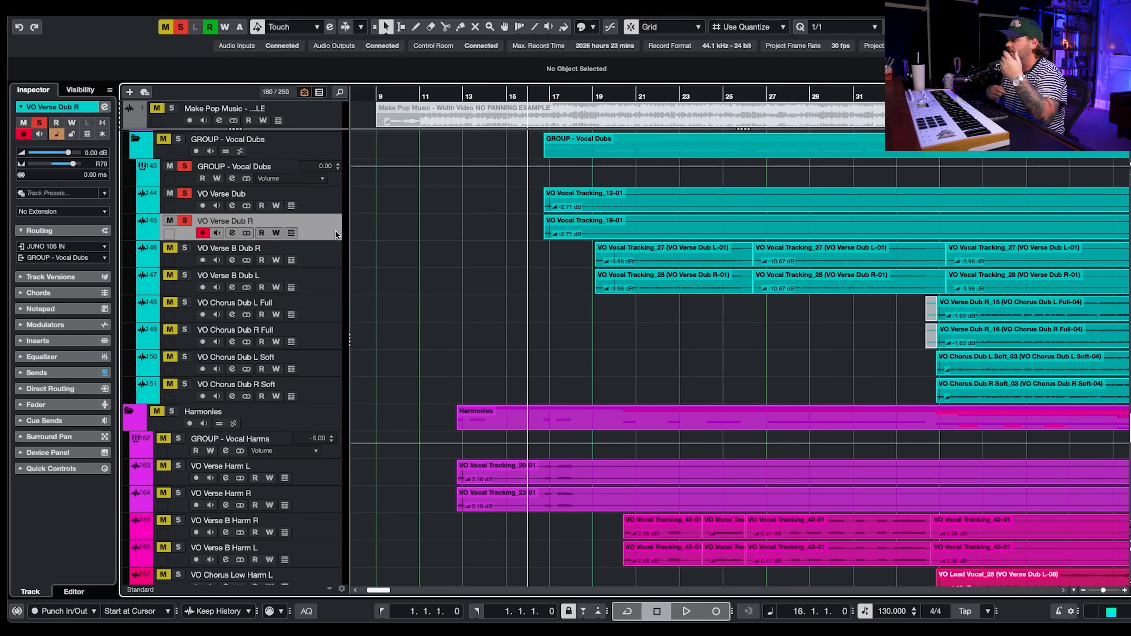
click(586, 95)
key(Down)
key(Down)
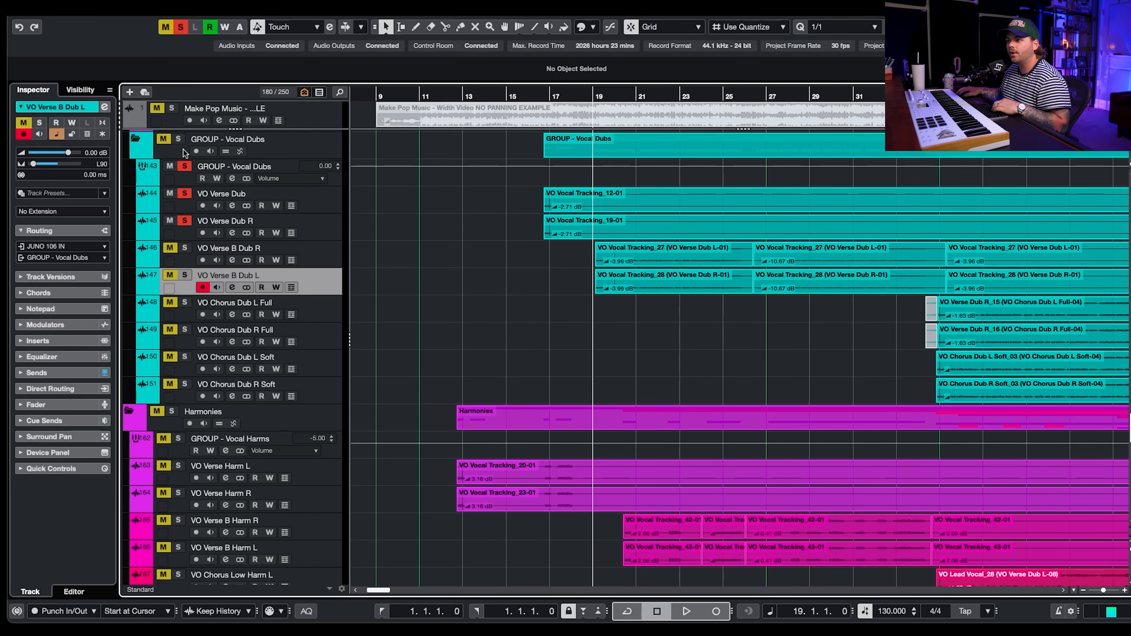
- Solo the GROUP - Vocal Dubs folder and briefly play it
click(179, 139)
key(space)
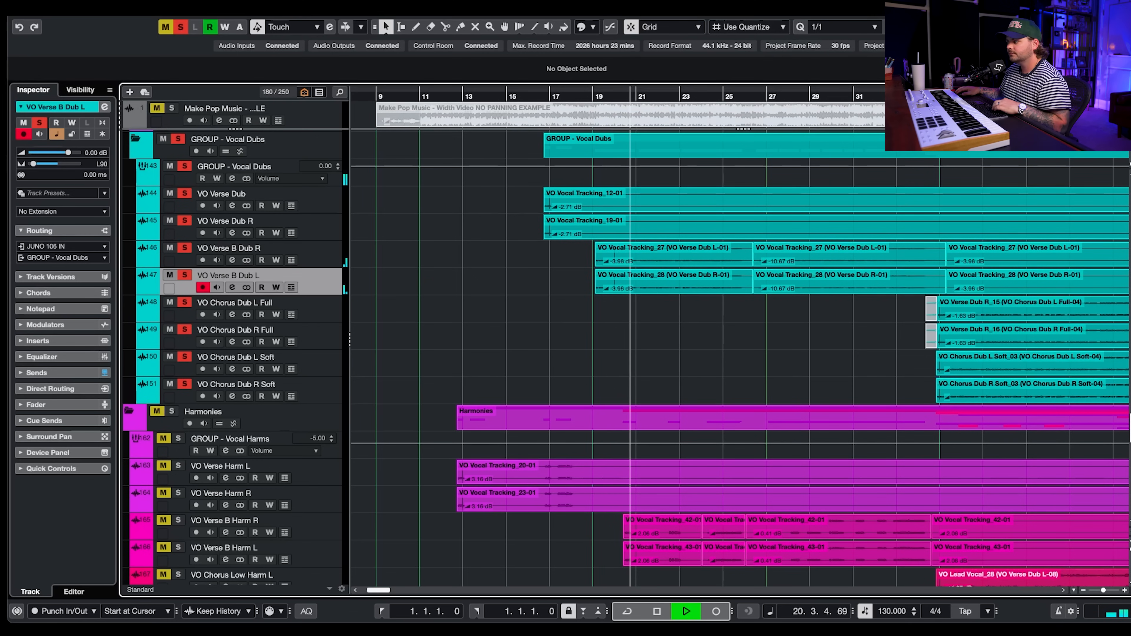
key(space)
- Play the vocal dubs from bar 35, selecting the Chorus Dub L Full, R Full and L Soft tracks in turn
click(938, 96)
scroll(749, 377, right, 5)
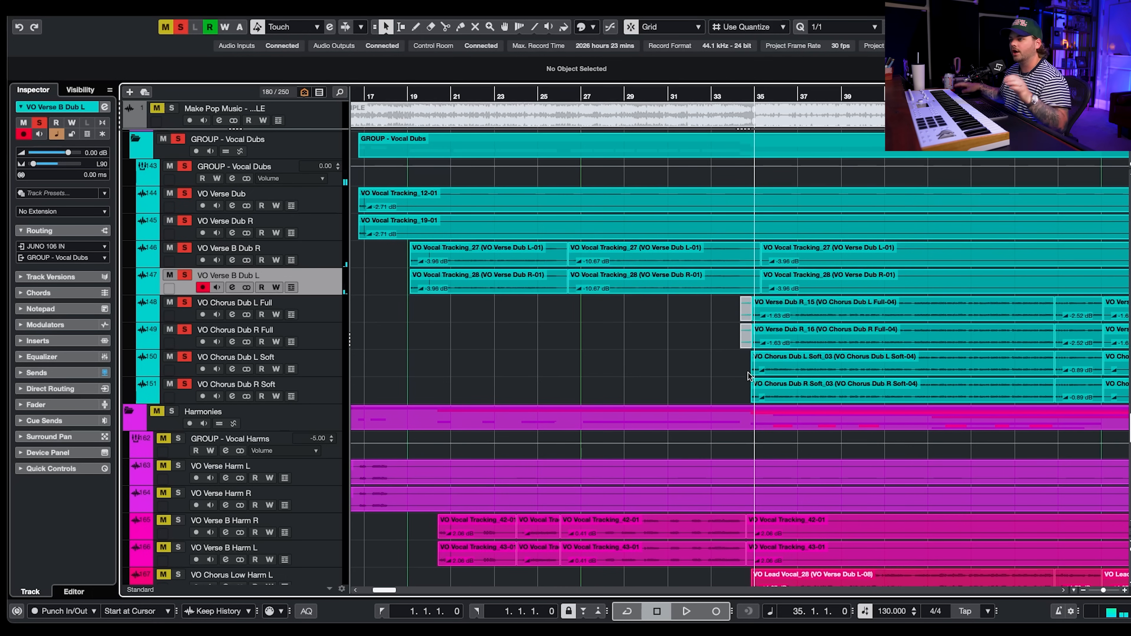
click(326, 316)
click(321, 340)
click(317, 361)
key(space)
click(308, 312)
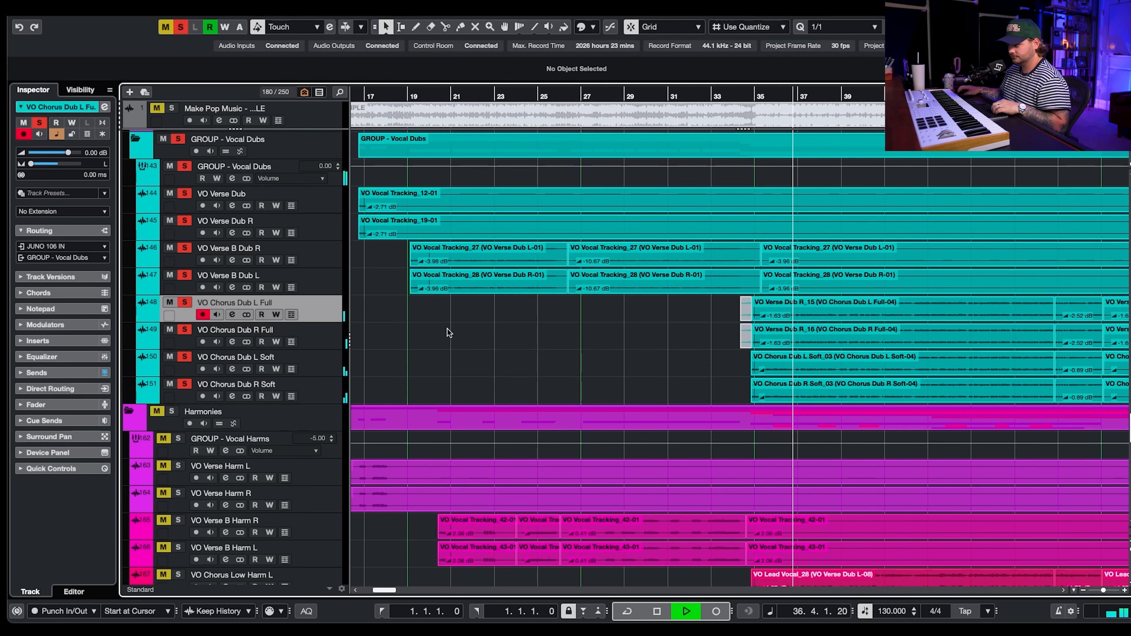
scroll(448, 332, up, 8)
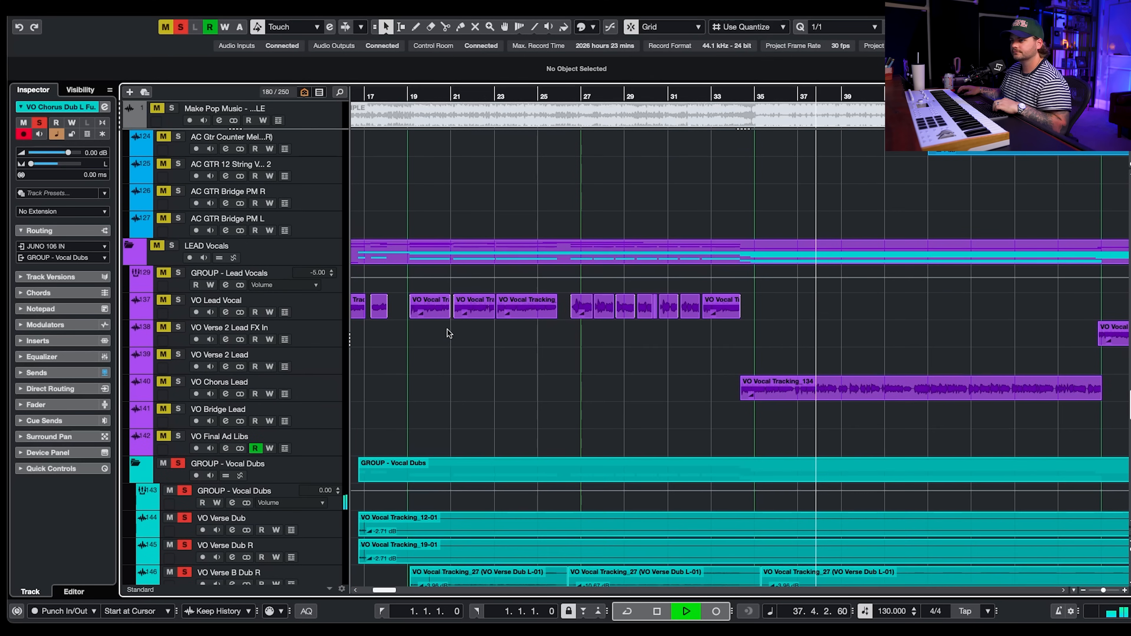
key(space)
- Solo the LEAD Vocals folder and play it together with the vocal dubs
click(172, 246)
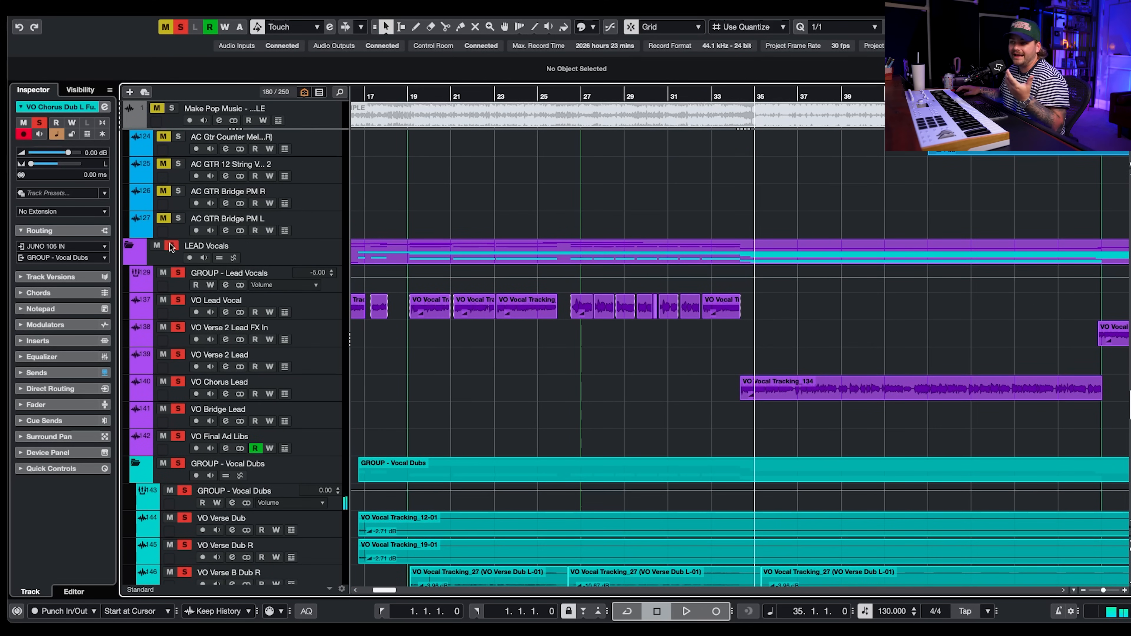
key(space)
scroll(642, 379, down, 4)
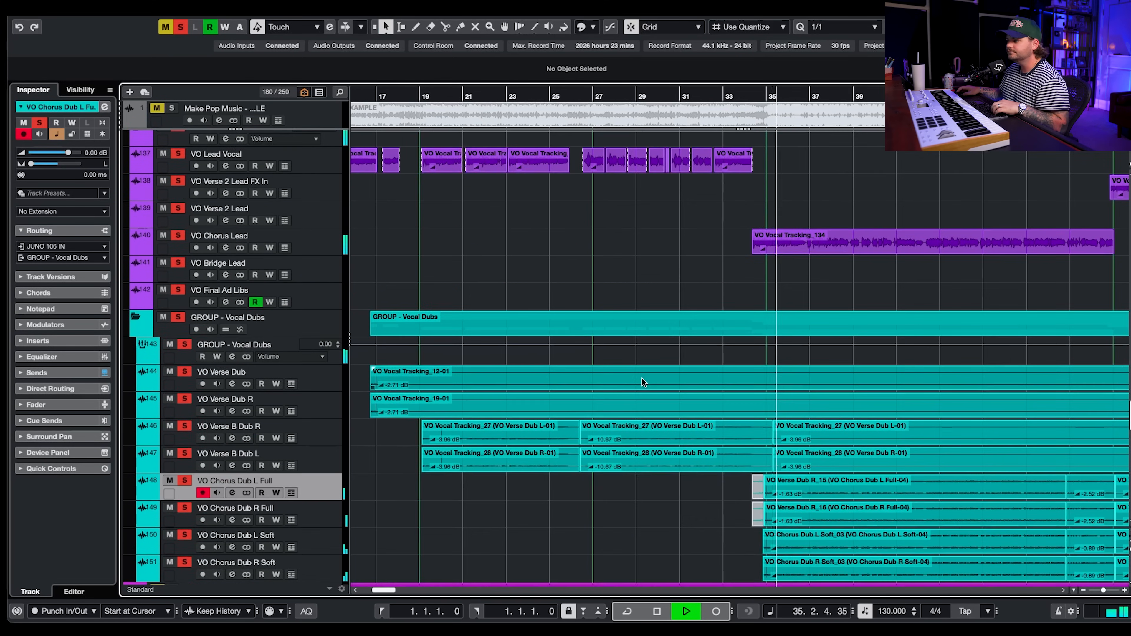
scroll(641, 378, down, 4)
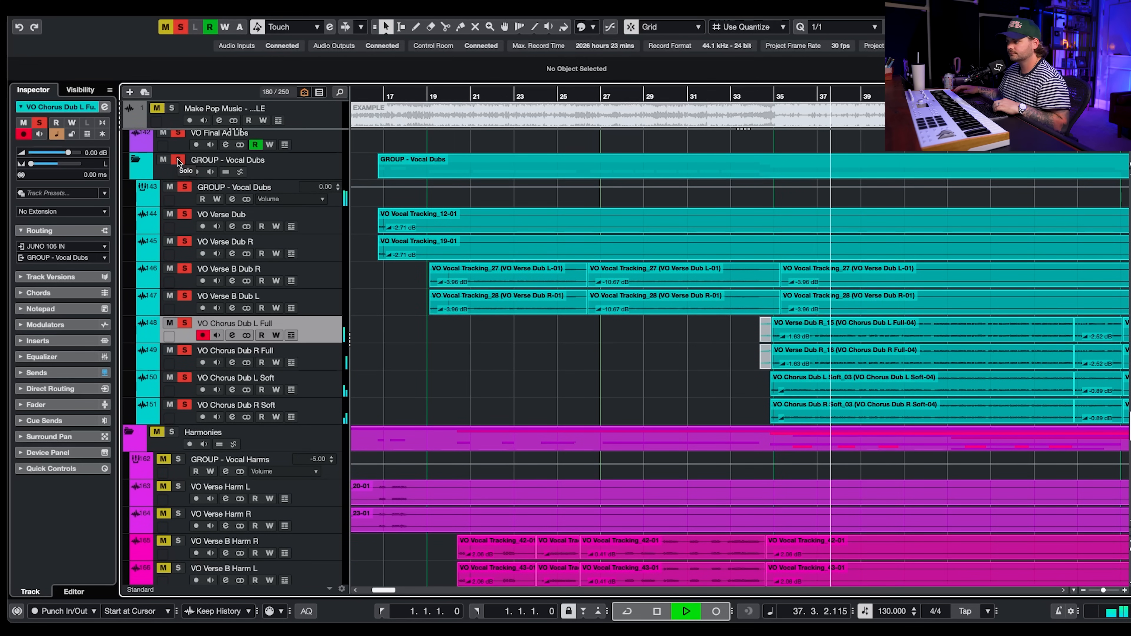
key(space)
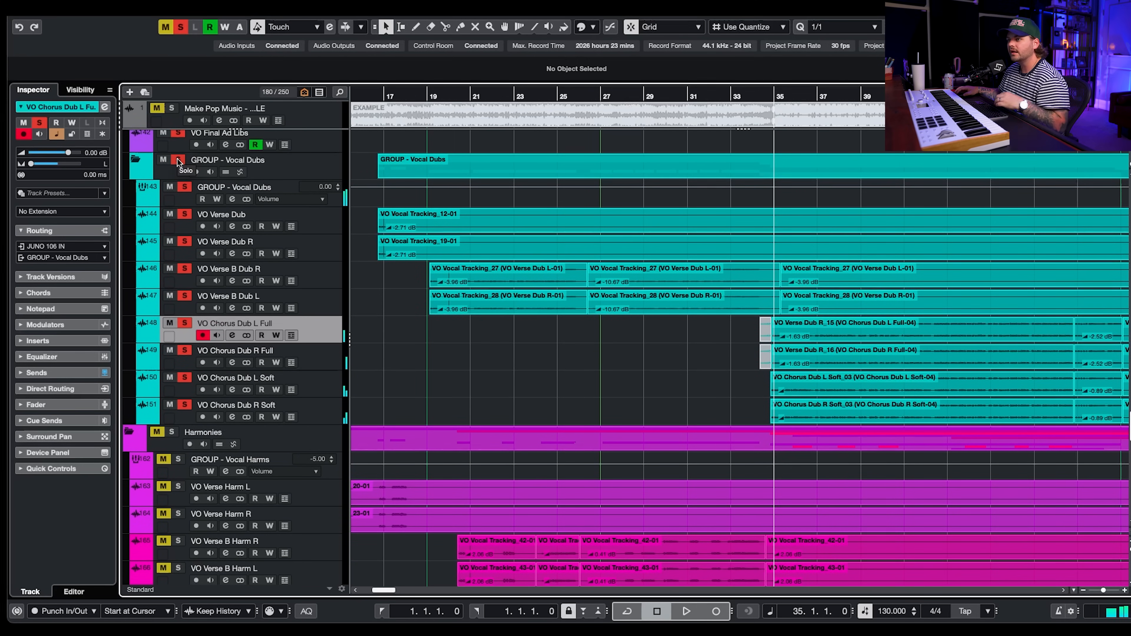
- Unsolo the GROUP - Vocal Dubs folder, play the lead vocals alone, and select the VO Lead Vocal track
click(178, 161)
scroll(410, 277, down, 2)
key(space)
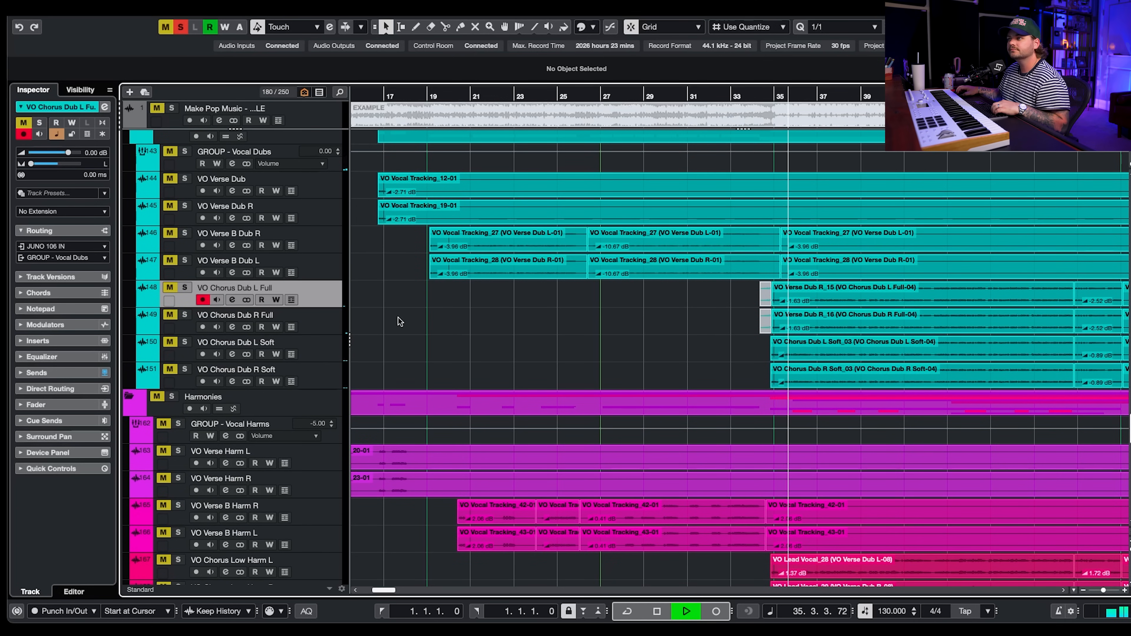
scroll(521, 337, up, 1)
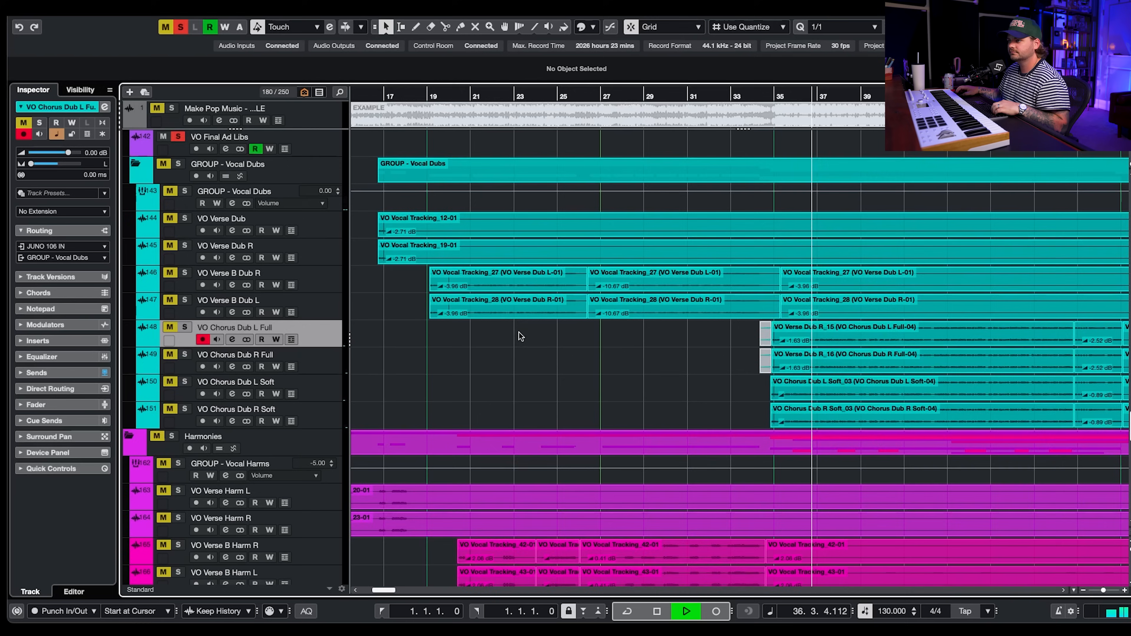
scroll(521, 337, up, 7)
click(307, 308)
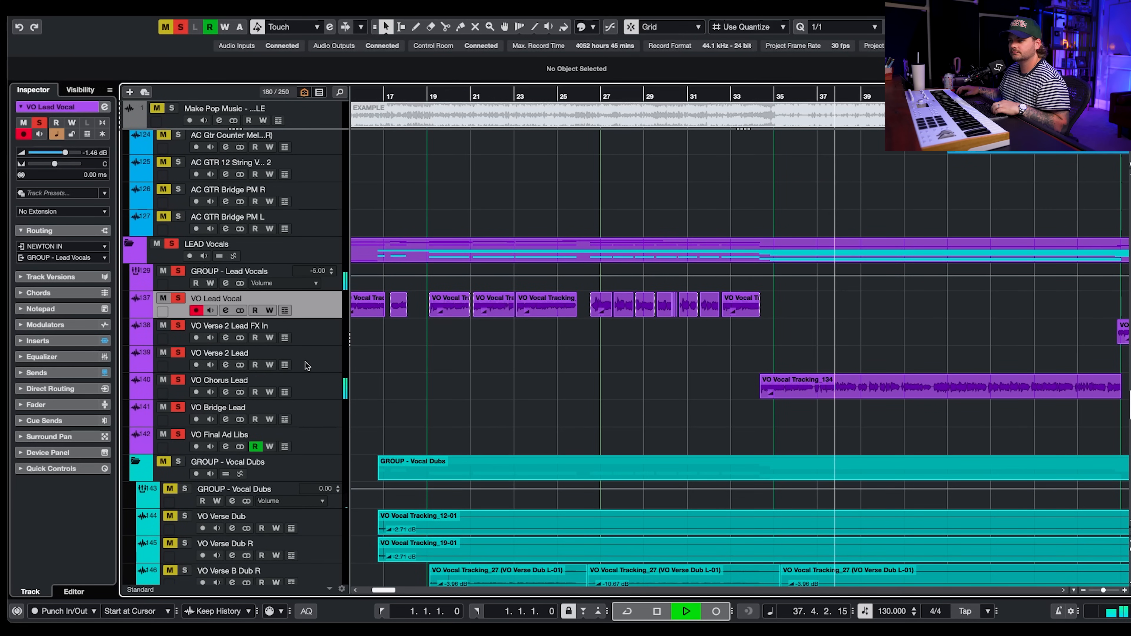
- Stop playback and browse the guitar, acoustic guitar and string tracks across the arrangement
key(space)
scroll(575, 394, down, 8)
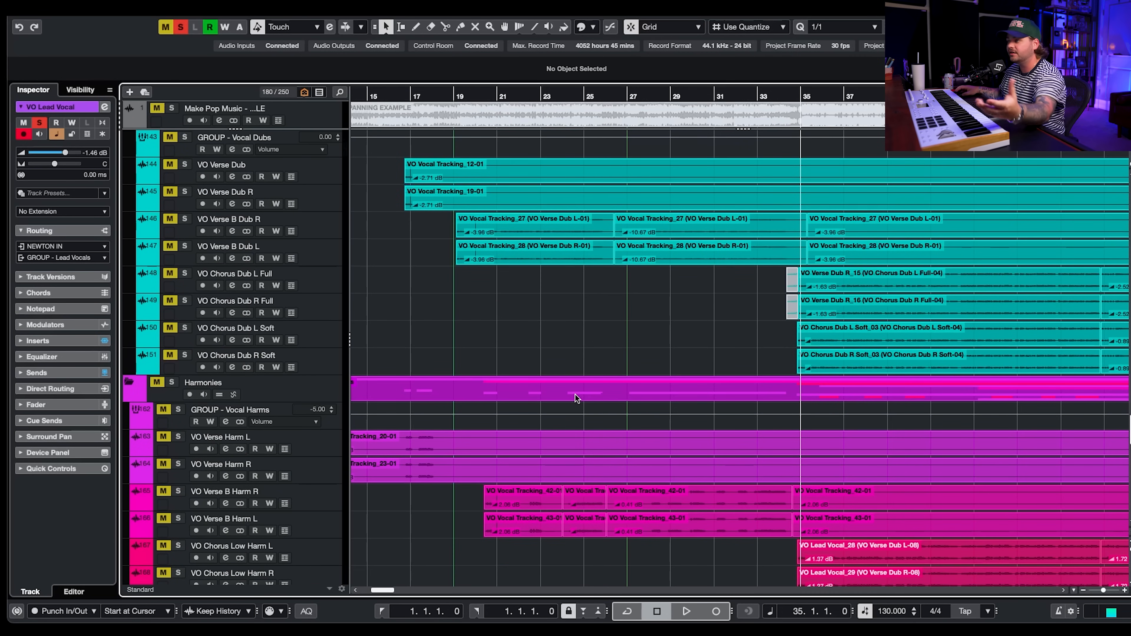
scroll(575, 398, up, 18)
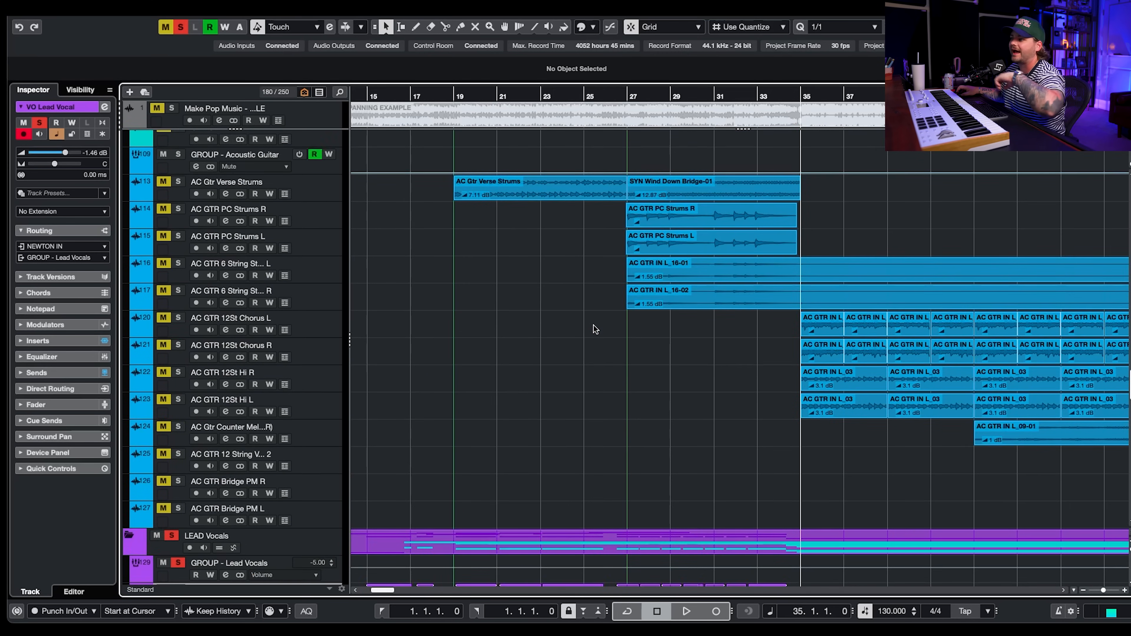
scroll(596, 328, up, 9)
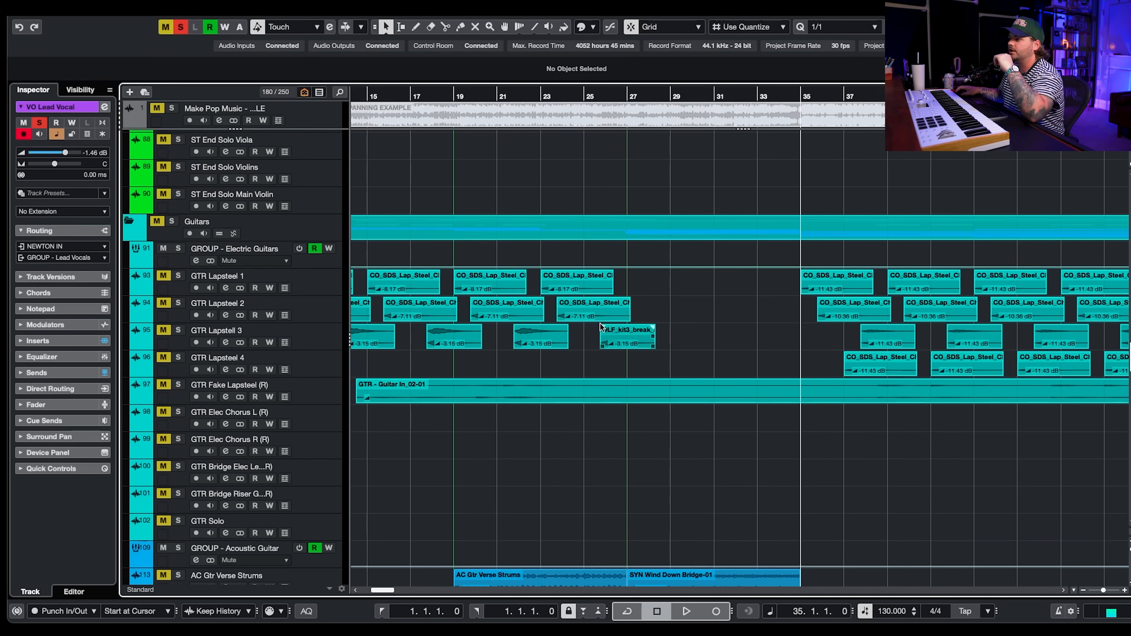
scroll(600, 328, right, 5)
scroll(599, 327, right, 3)
scroll(502, 173, left, 2)
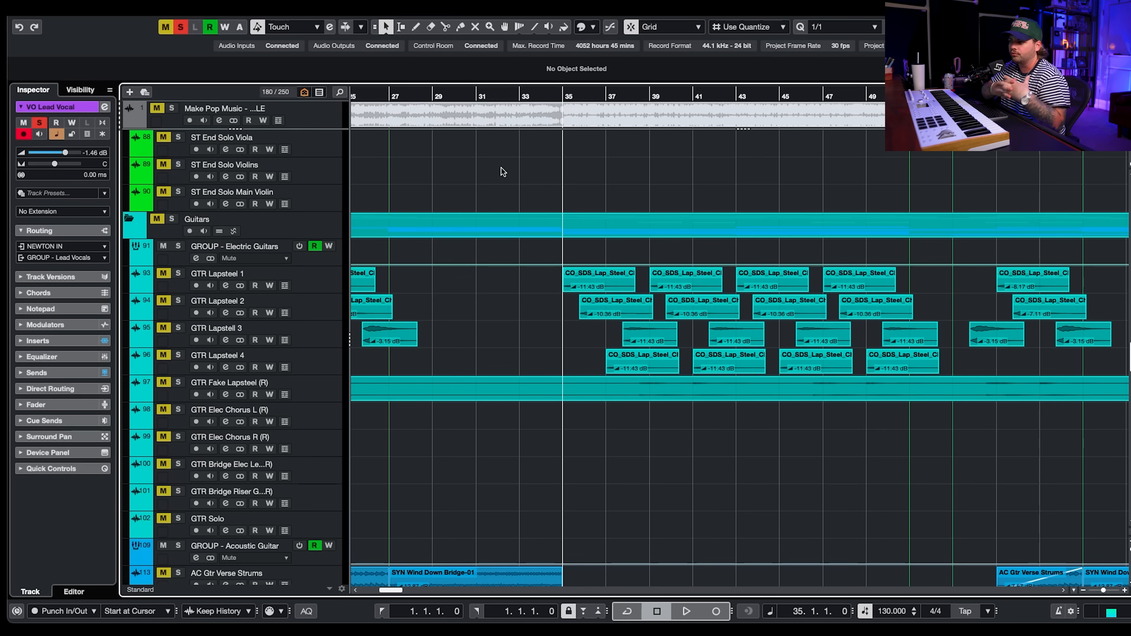
scroll(503, 172, left, 10)
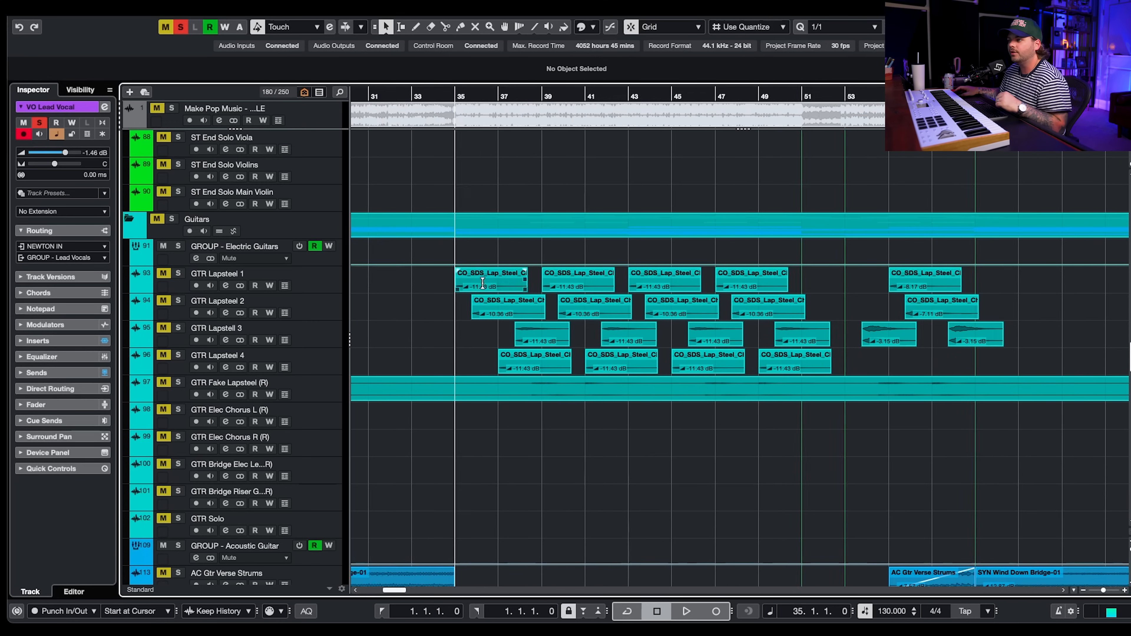
- Clear all solos and select the Make Pop Music reference event at the top of the project
click(179, 27)
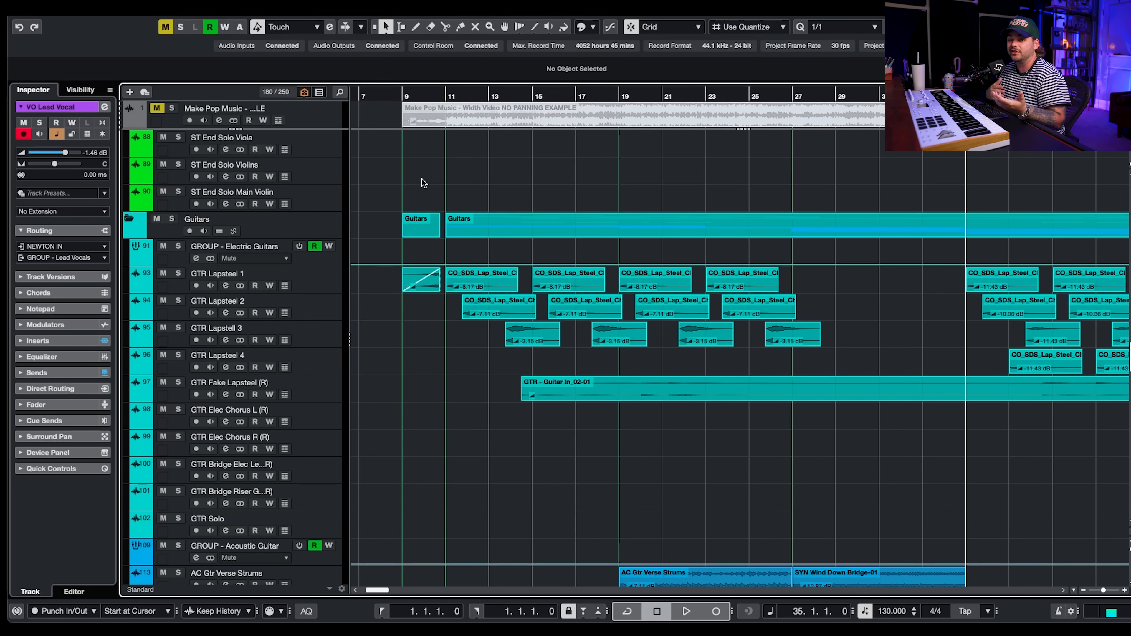
scroll(421, 179, up, 8)
scroll(485, 262, right, 3)
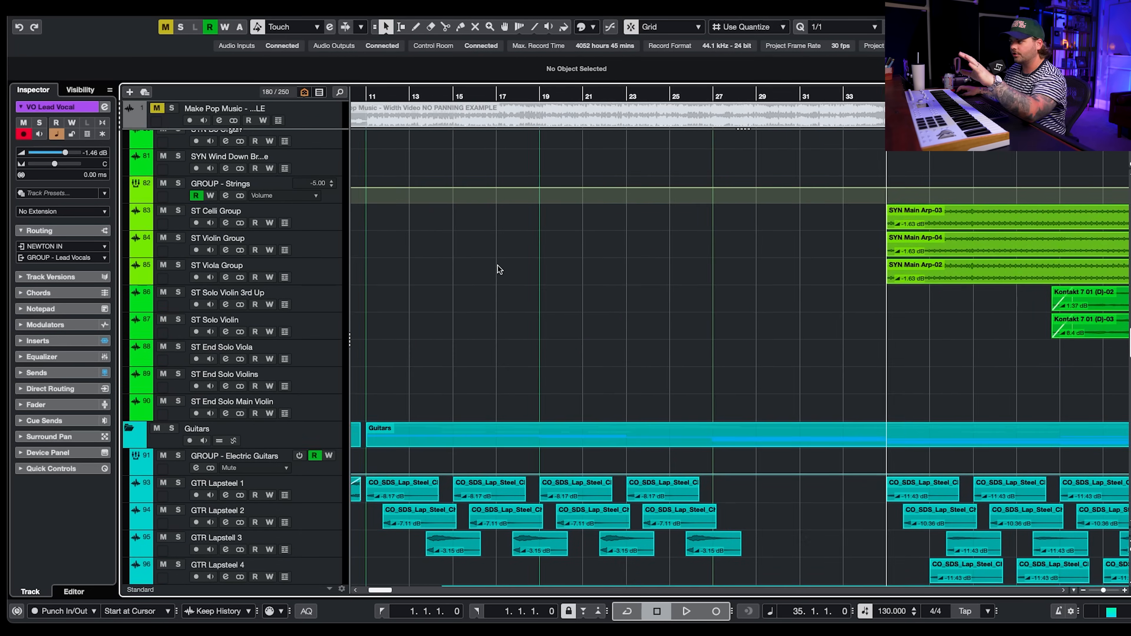
scroll(572, 302, up, 20)
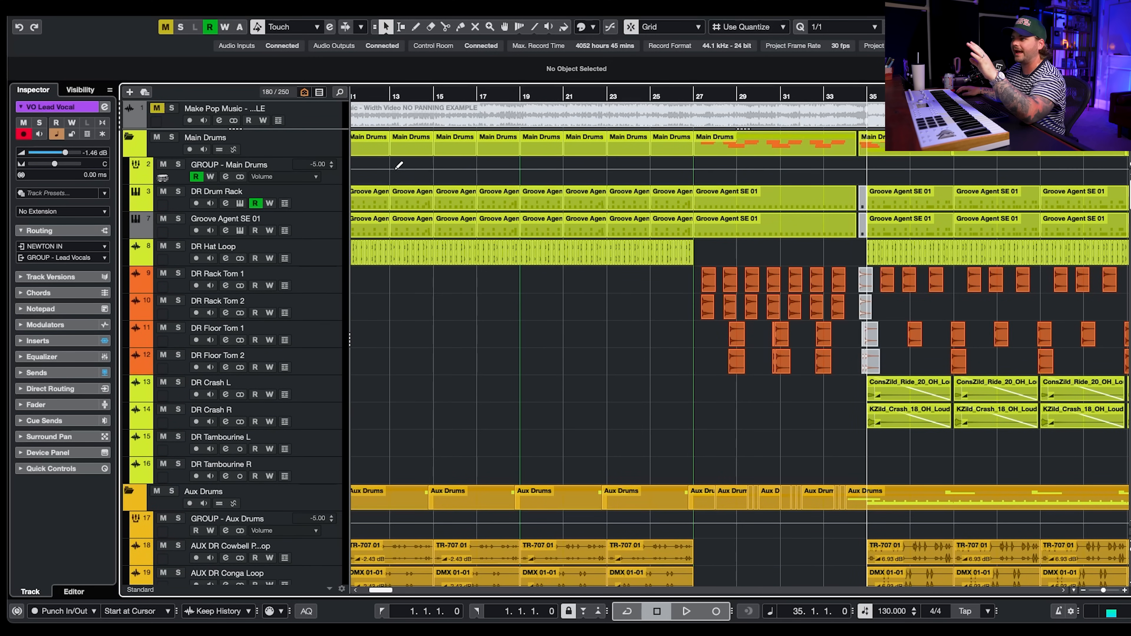
click(477, 116)
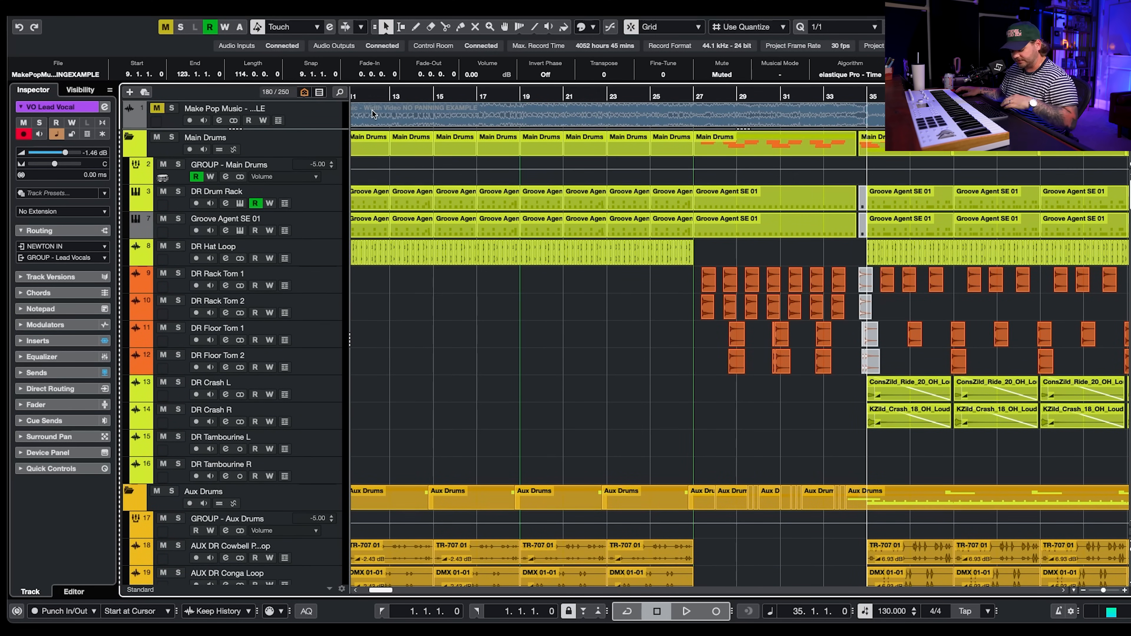
- Solo the Make Pop Music reference track and play it, toggling its mute and solo while listening
click(173, 109)
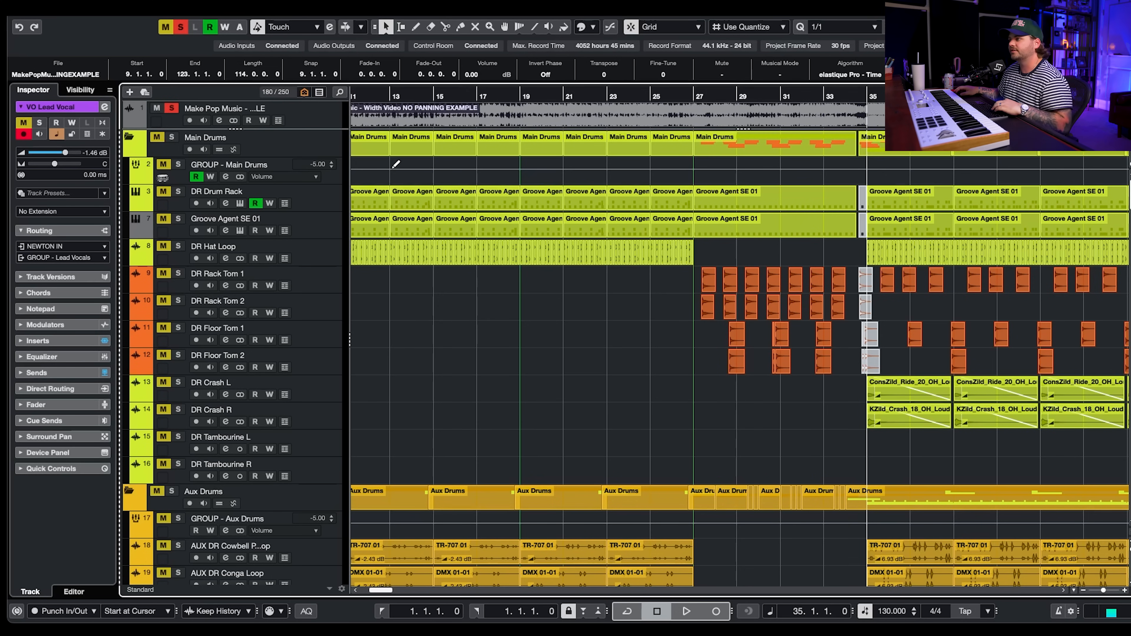
key(space)
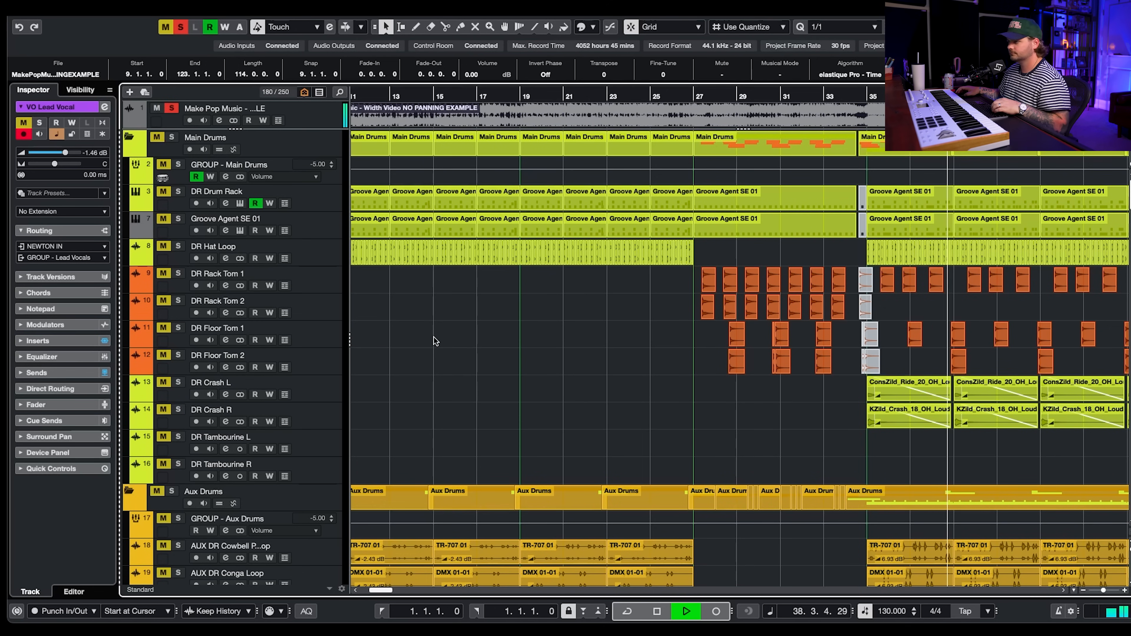
key(space)
click(164, 109)
key(space)
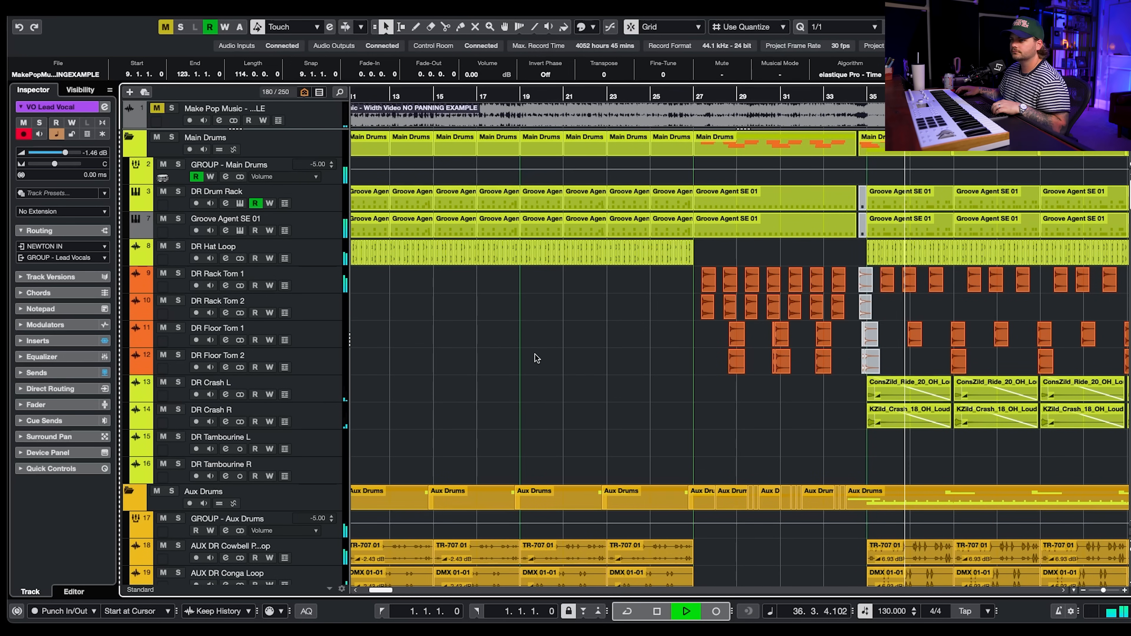
click(172, 109)
click(156, 108)
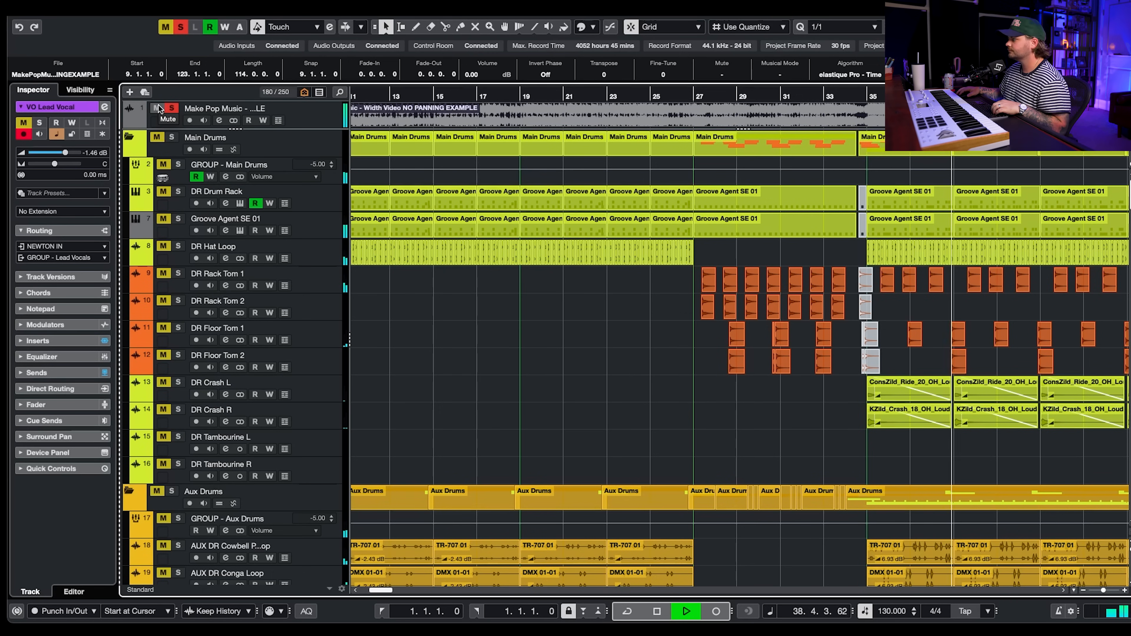
click(157, 108)
click(173, 108)
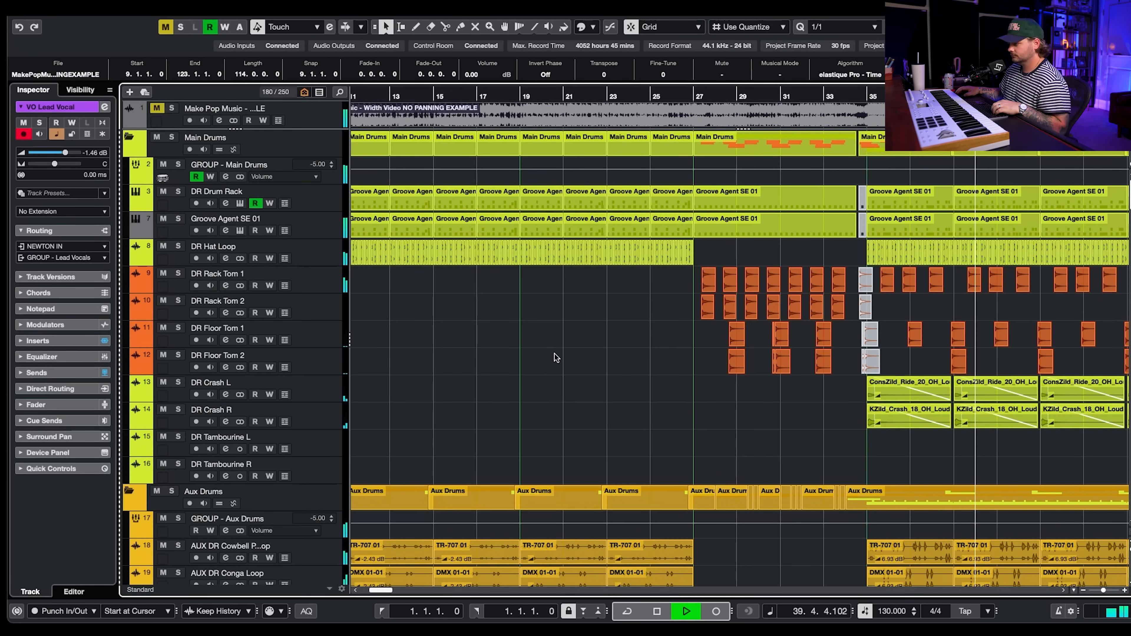
key(space)
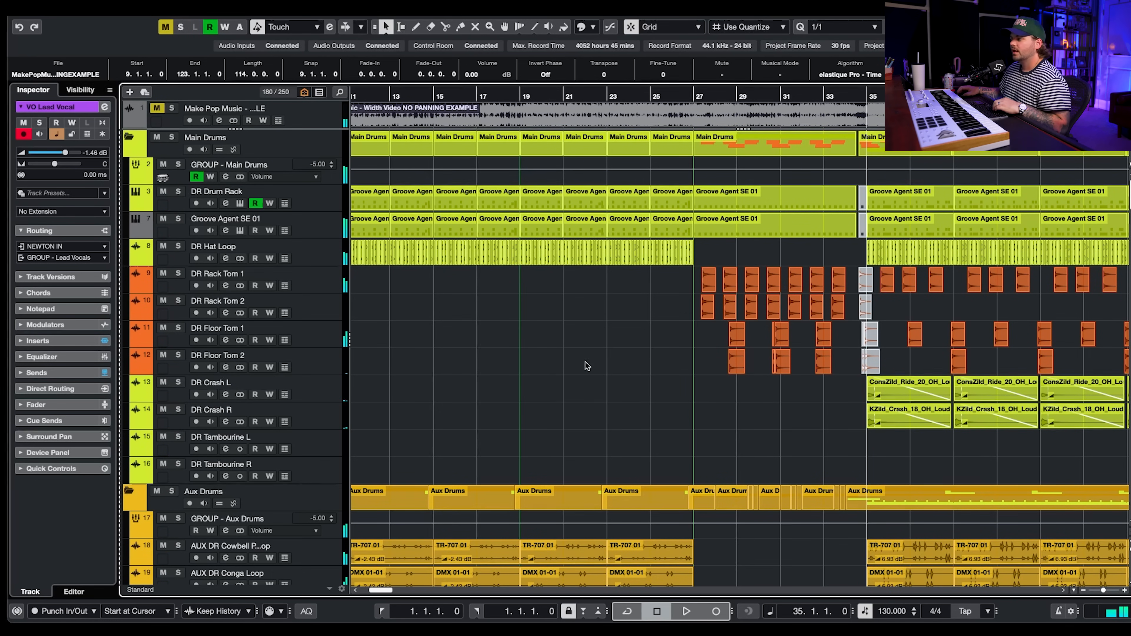
- Scroll down through the track list to the AC GTR example tracks at the end of the project
scroll(838, 355, down, 20)
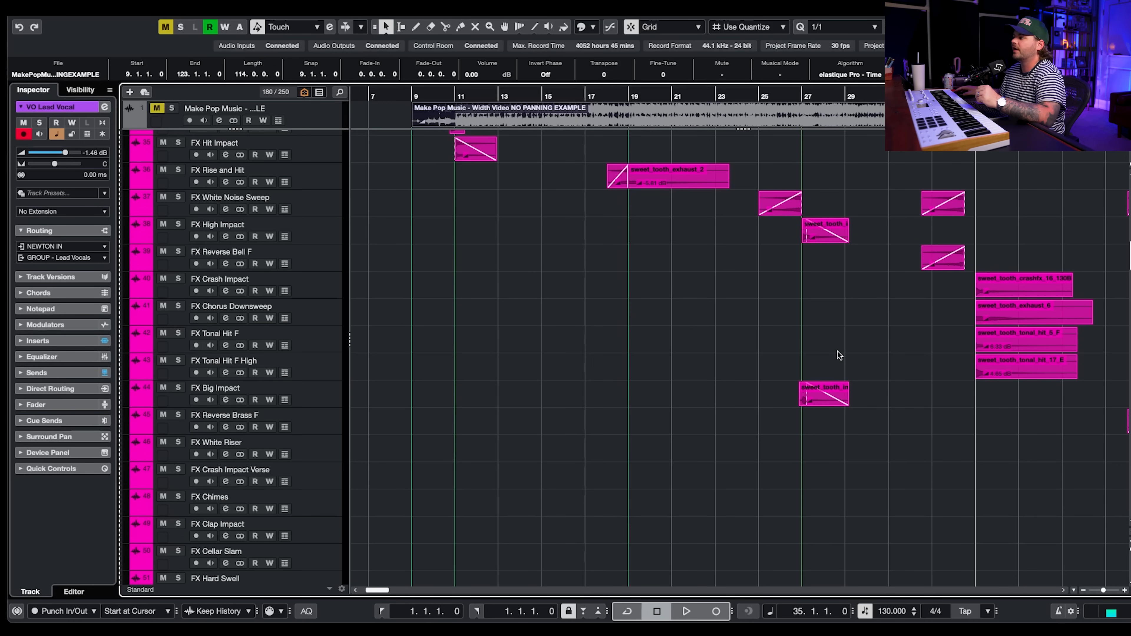
scroll(838, 352, down, 15)
scroll(837, 360, left, 2)
scroll(836, 363, down, 5)
scroll(837, 364, left, 3)
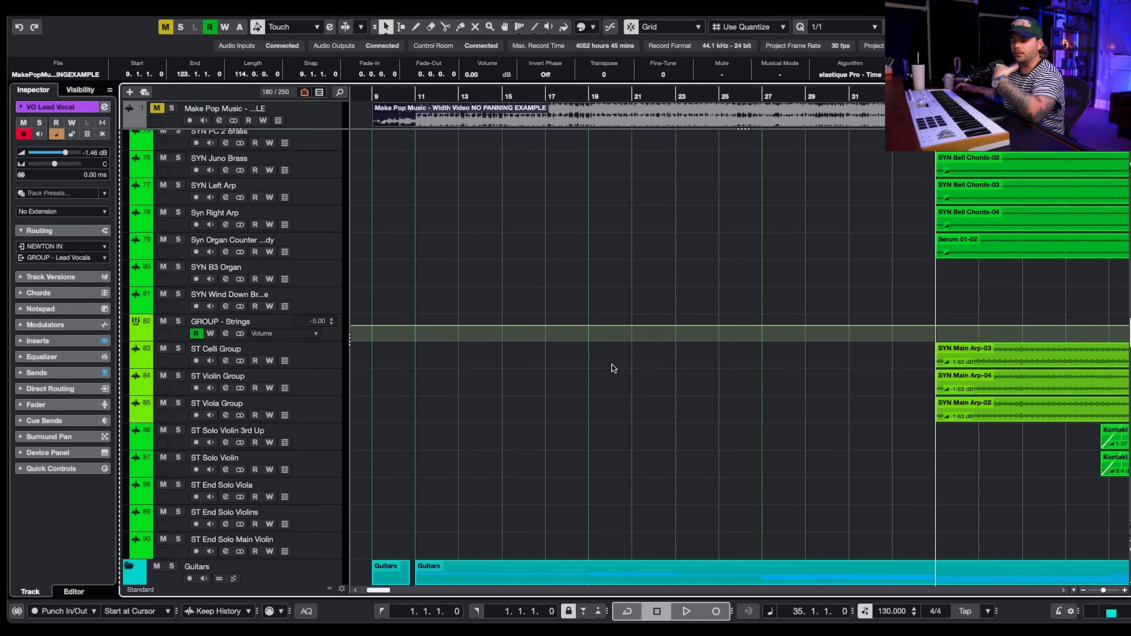
scroll(481, 415, down, 5)
scroll(480, 415, down, 1)
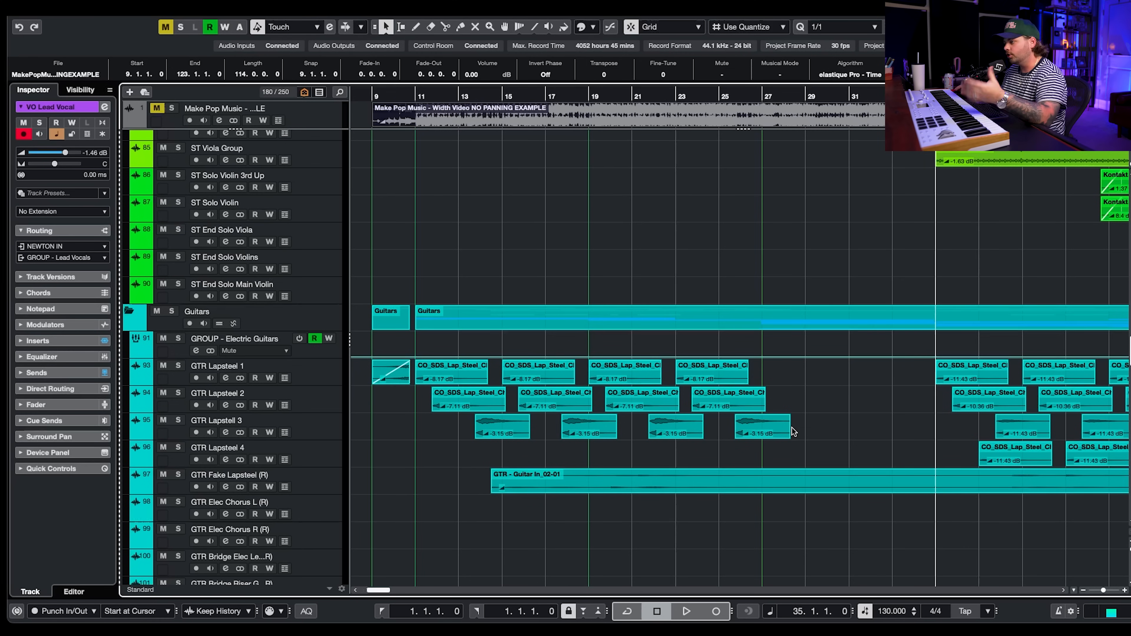
scroll(793, 430, down, 15)
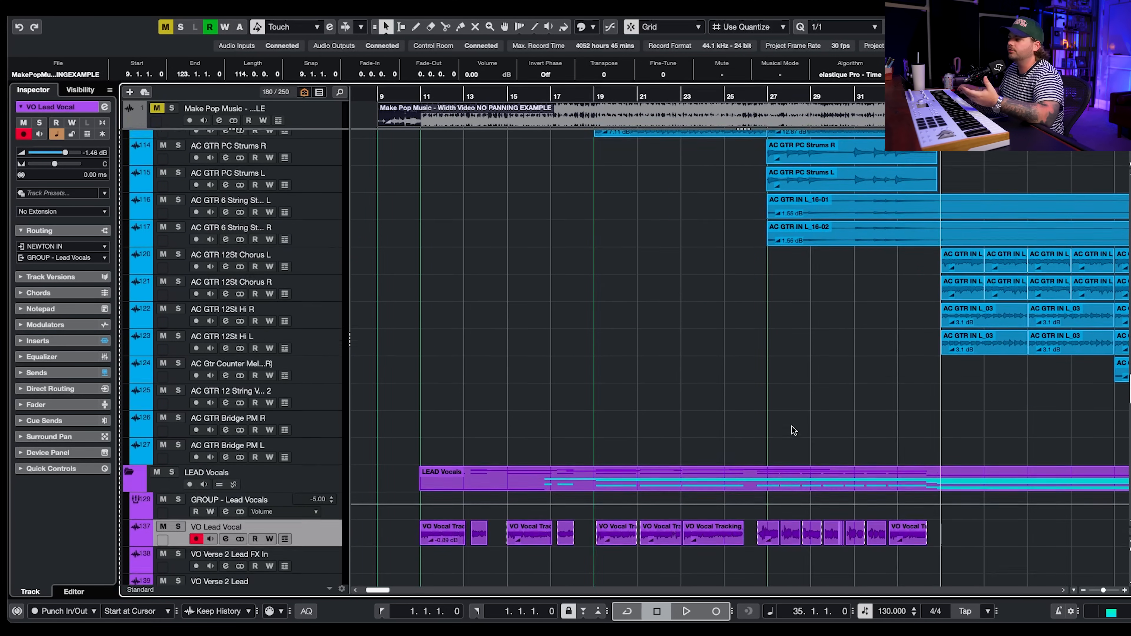
scroll(792, 427, down, 15)
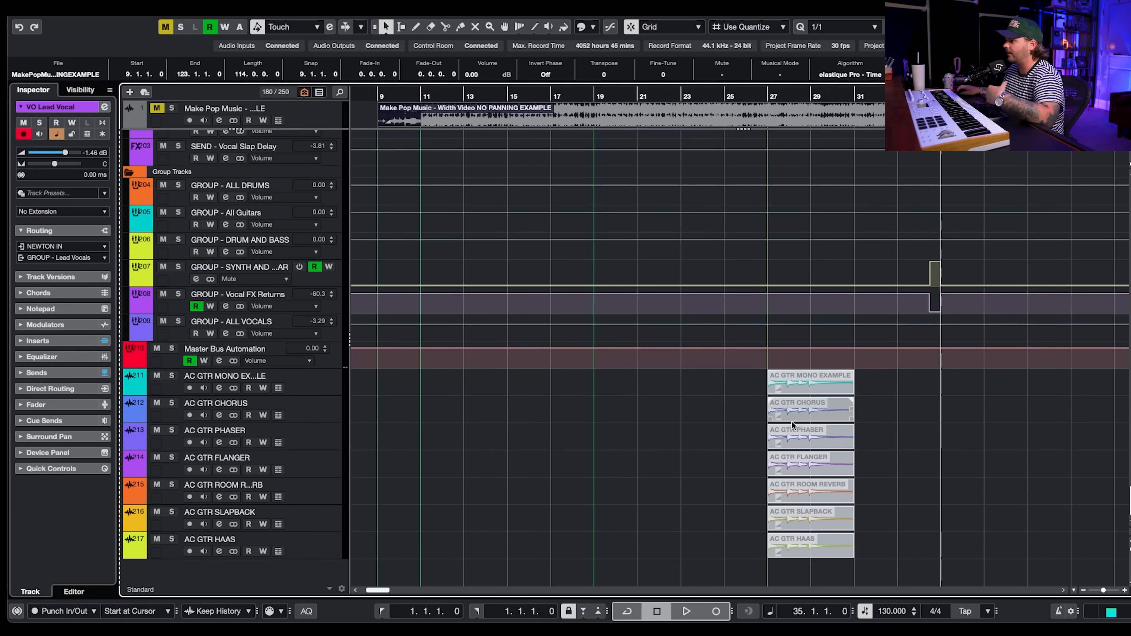
- Unmute the AC GTR MONO EXAMPLE event, place the cursor at bar 27 and solo its track
click(342, 387)
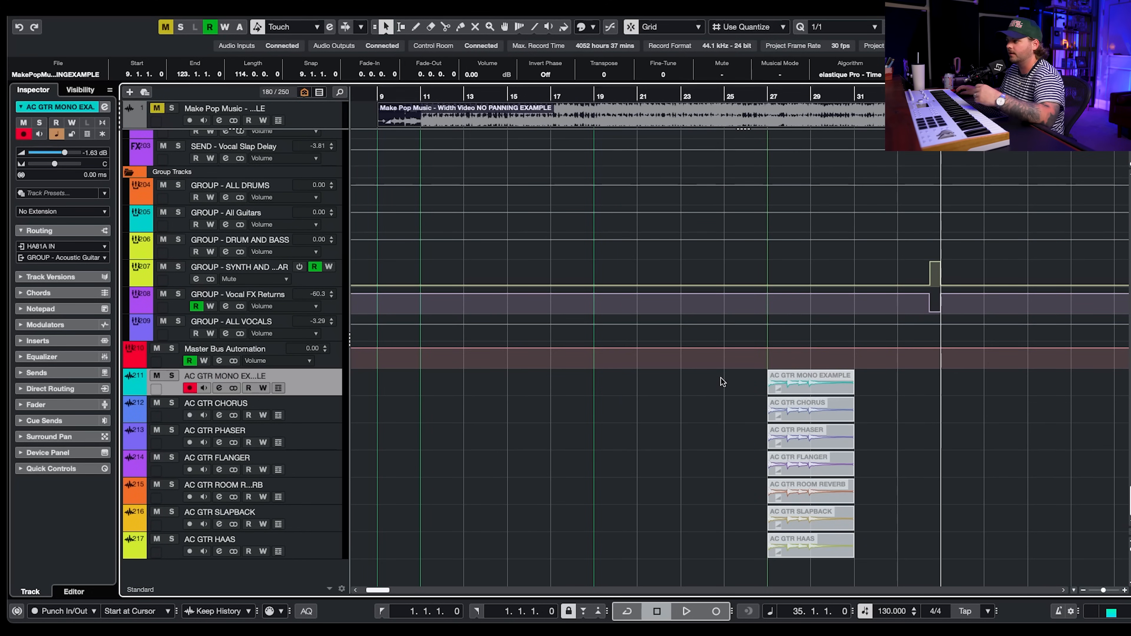
click(778, 384)
key(shift+u)
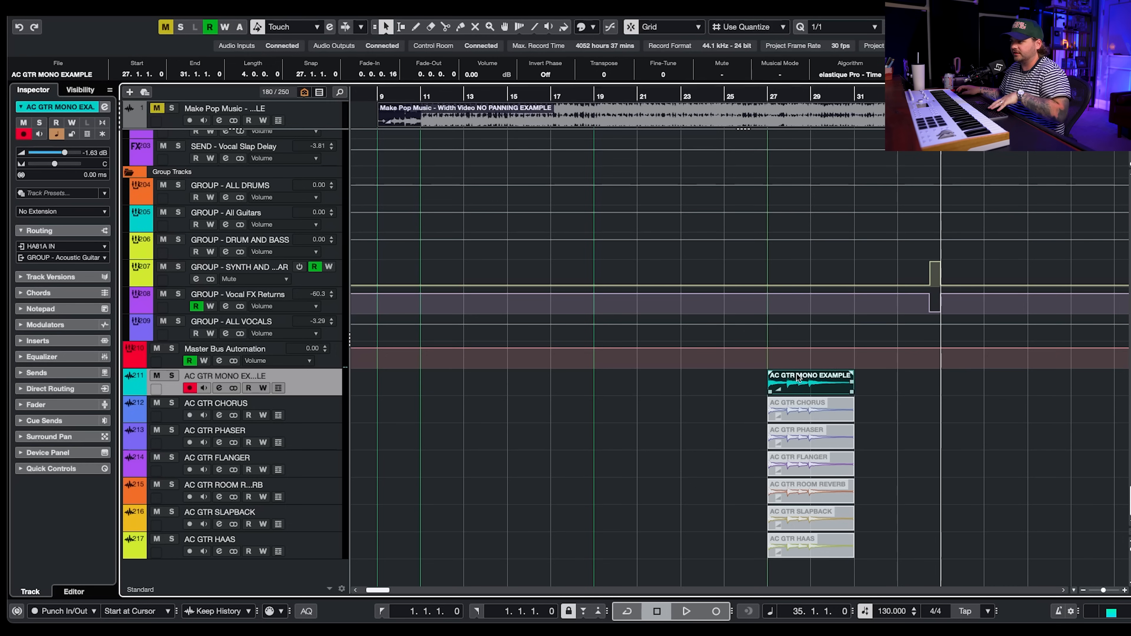
click(764, 95)
click(172, 376)
- Open the Meter Pro plugin on the Master Bus Automation track and play the mono guitar example
click(220, 362)
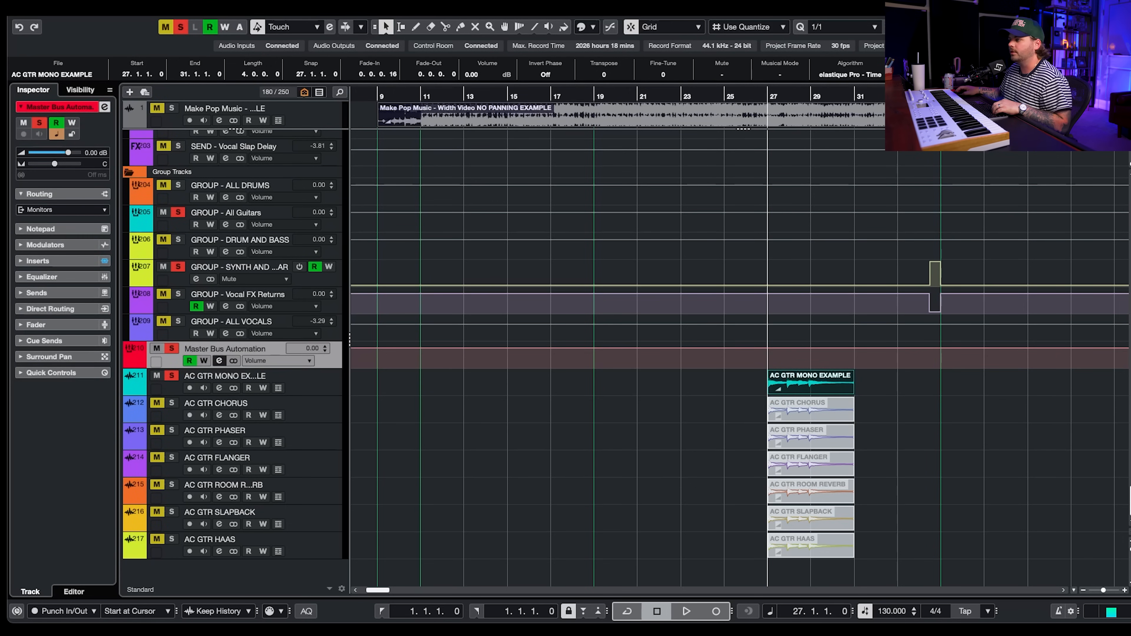
drag(752, 62, 524, 47)
key(space)
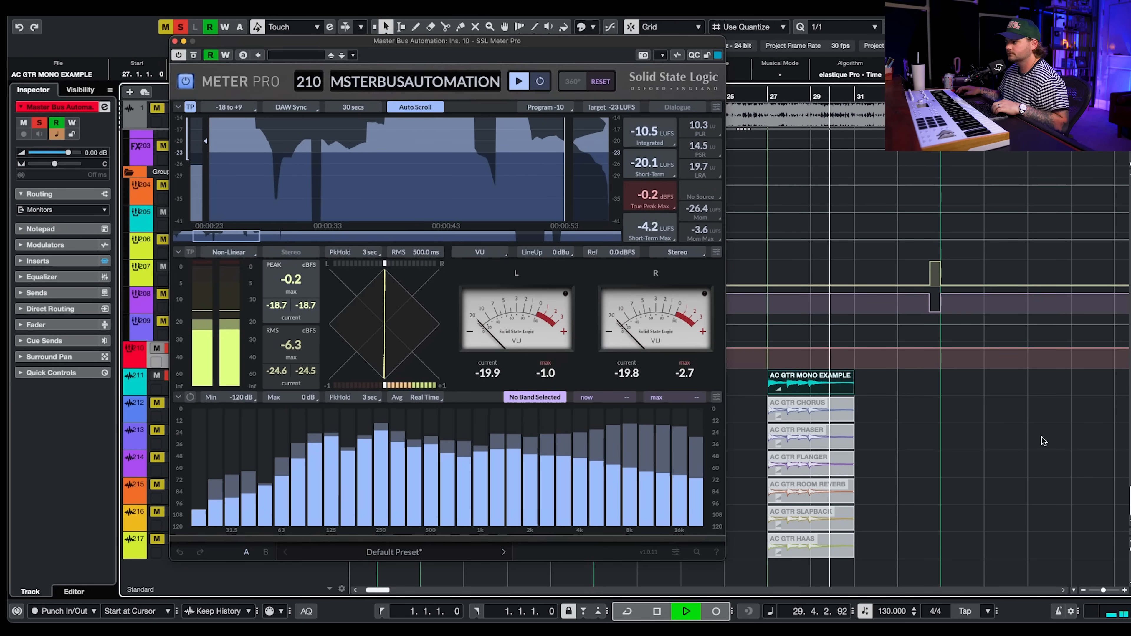
key(space)
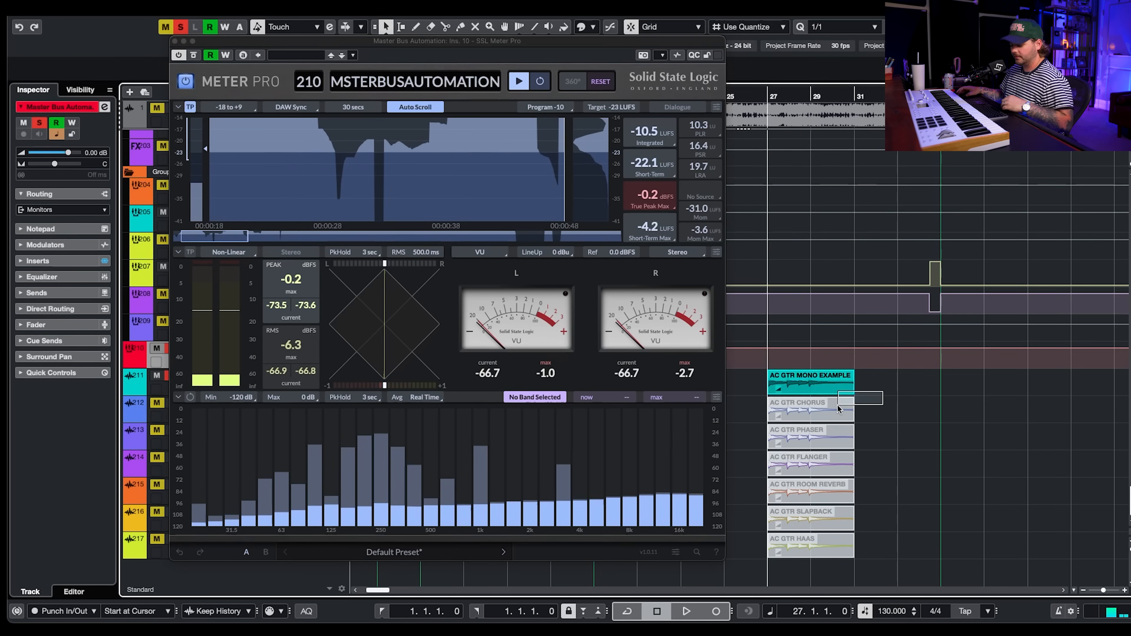
- Select the AC GTR CHORUS event and open its Chorus plugin window beside the meter
click(839, 407)
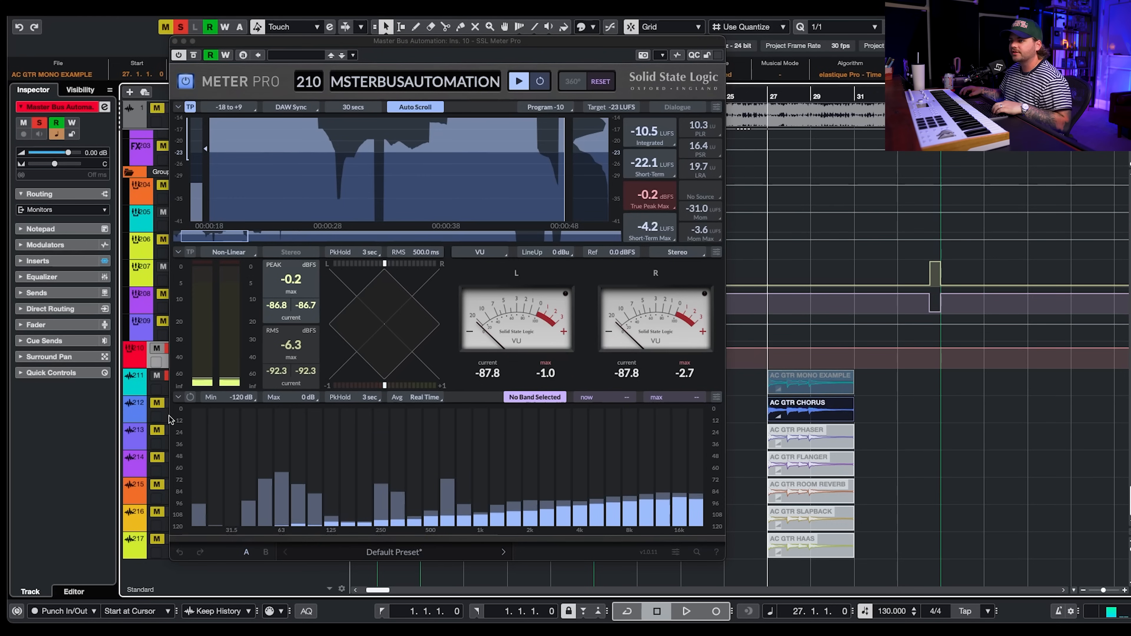
click(153, 419)
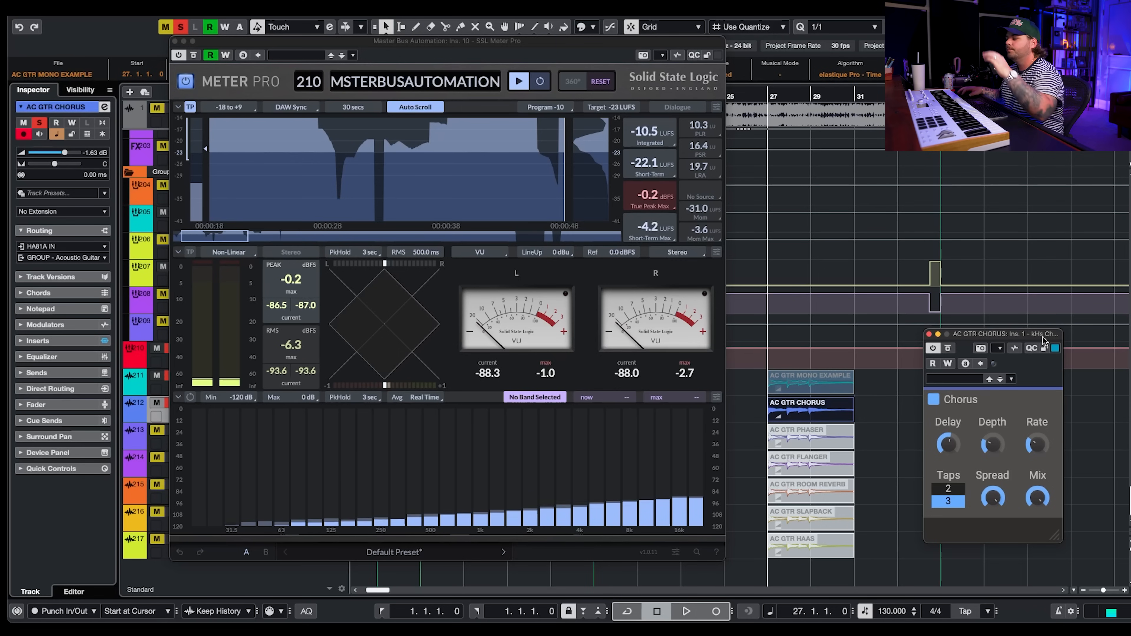
drag(1043, 340, 1033, 194)
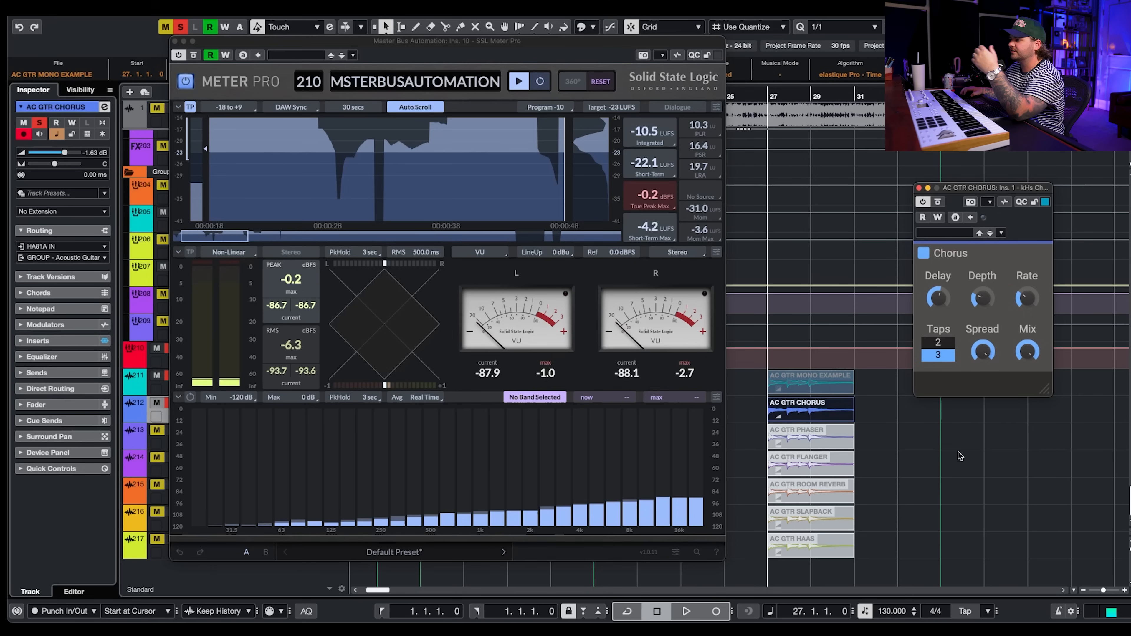
- Reselect the AC GTR CHORUS event and turn down the Chorus plugin's Spread knob
click(802, 438)
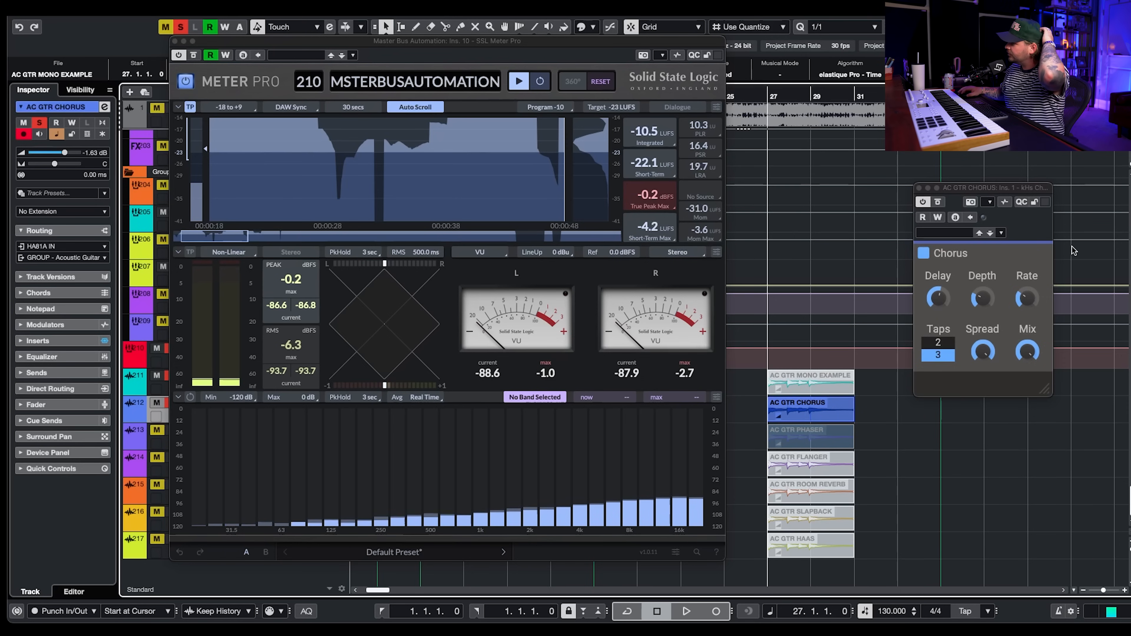
drag(873, 409, 810, 578)
drag(893, 565, 801, 399)
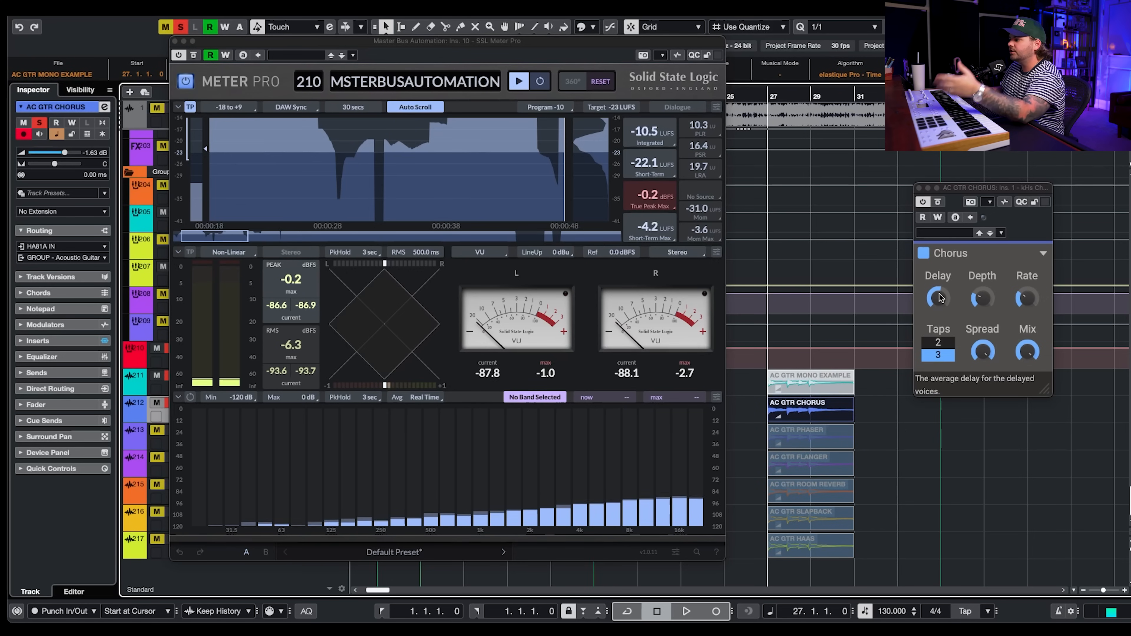
click(987, 301)
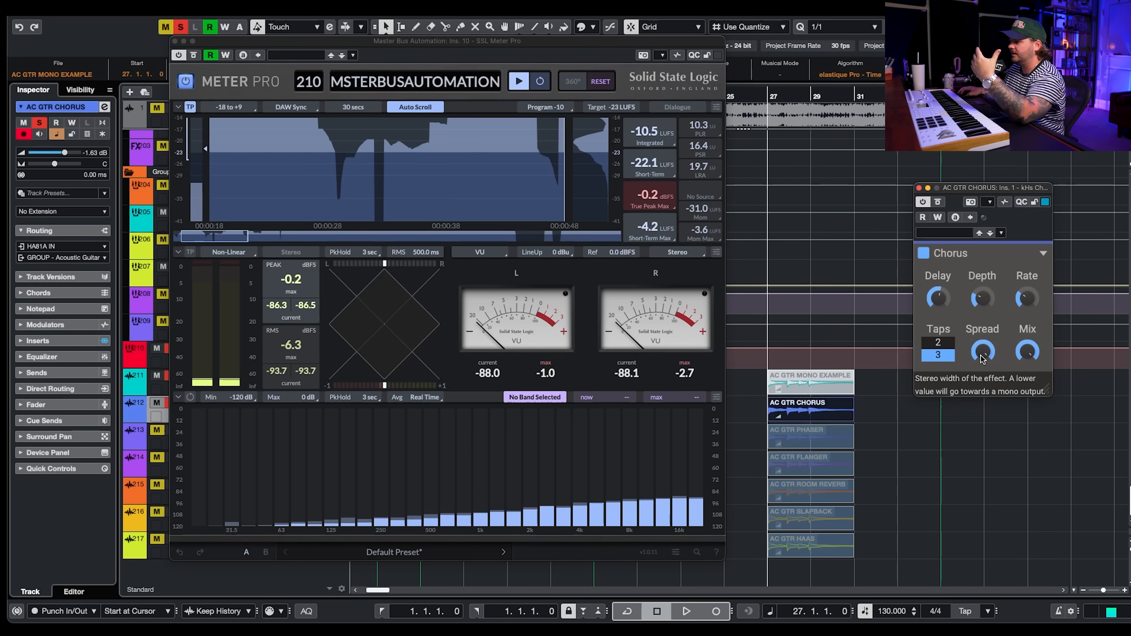
mouse_move(983, 359)
mouse_down()
mouse_move(984, 372)
mouse_move(985, 354)
mouse_up()
- Play the chorus guitar example and bypass the Chorus effect while watching the master meter
key(space)
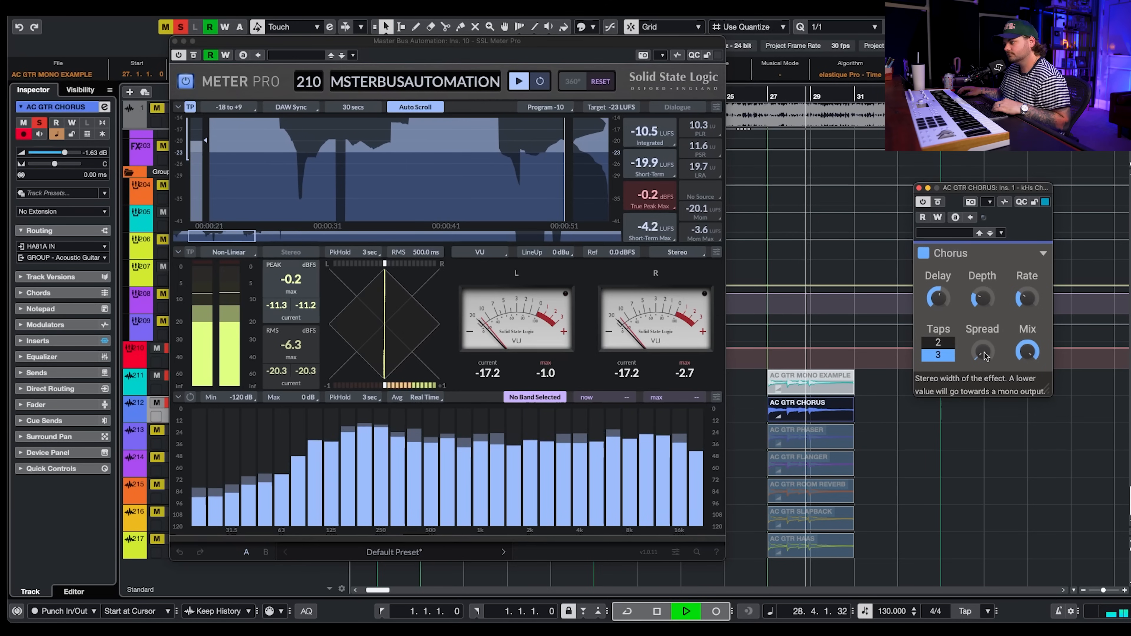
key(space)
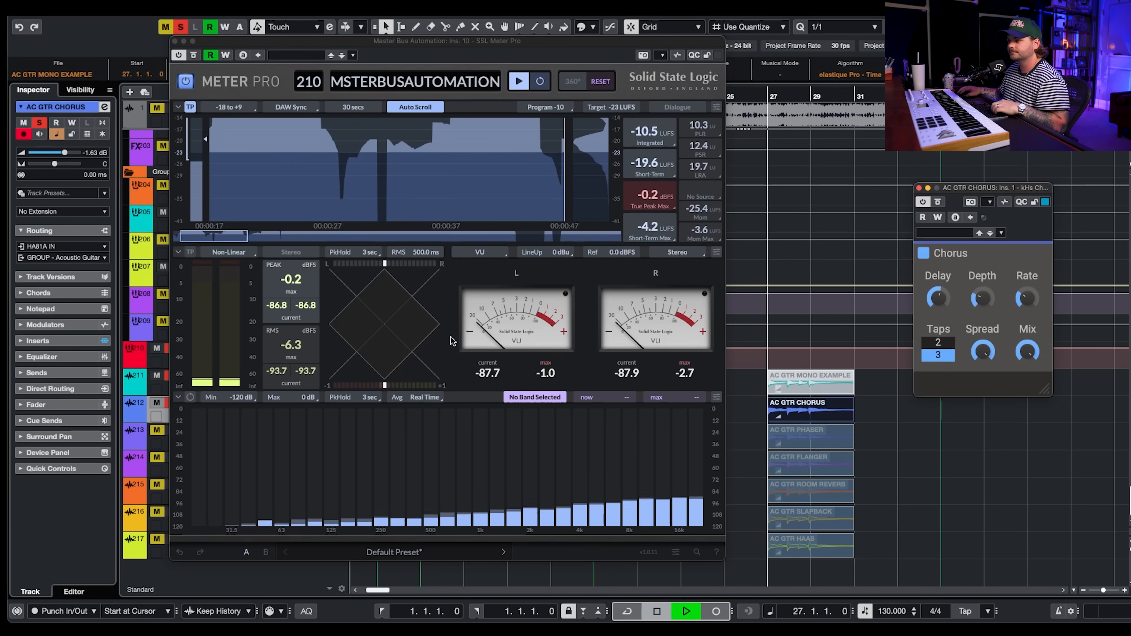
key(space)
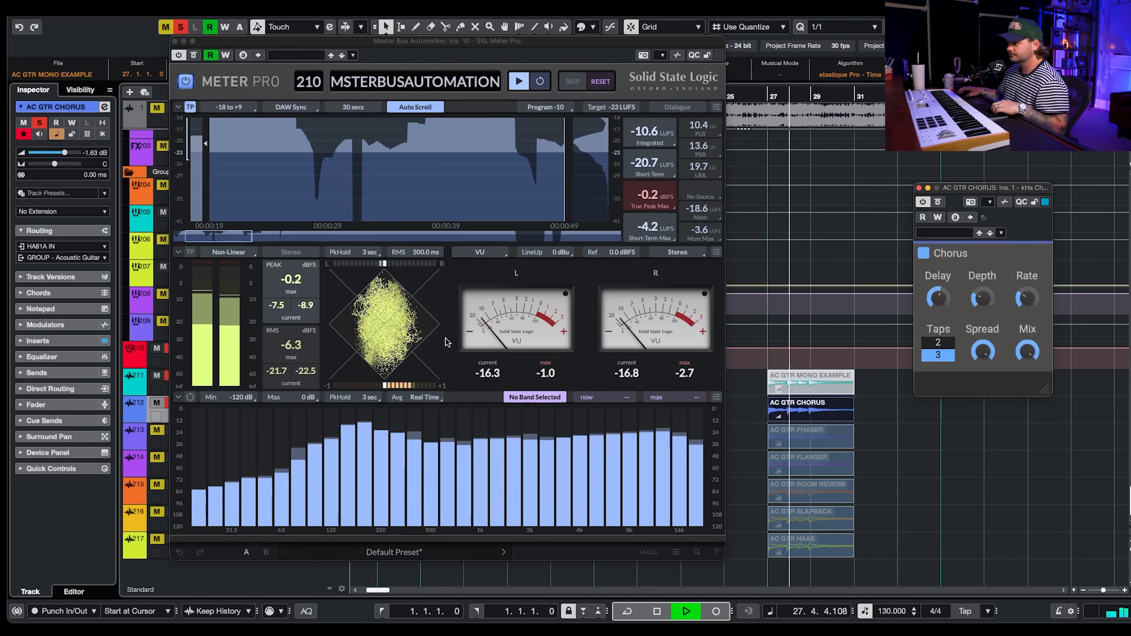
click(937, 203)
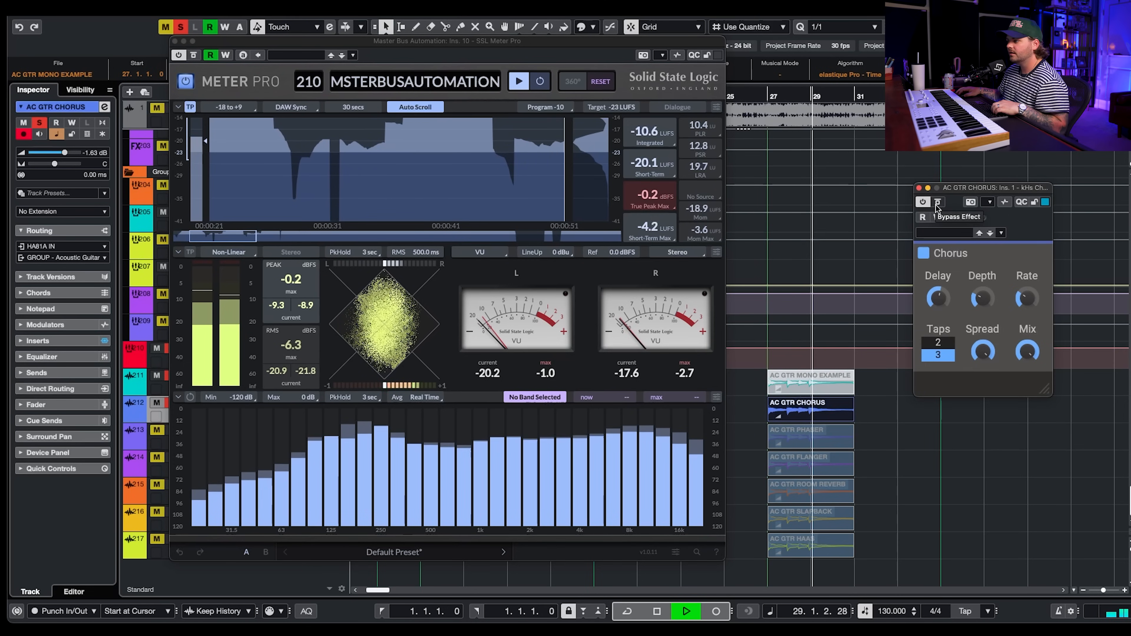
- Re-enable the Chorus effect and replay the chorus guitar example while watching the master meter
key(space)
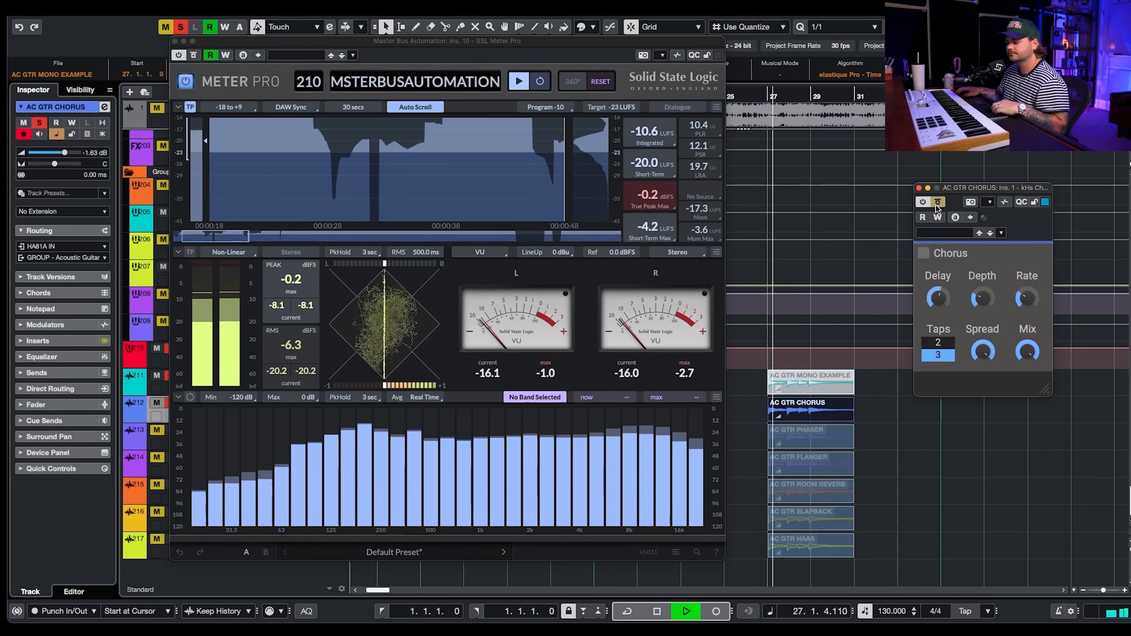
click(938, 203)
key(space)
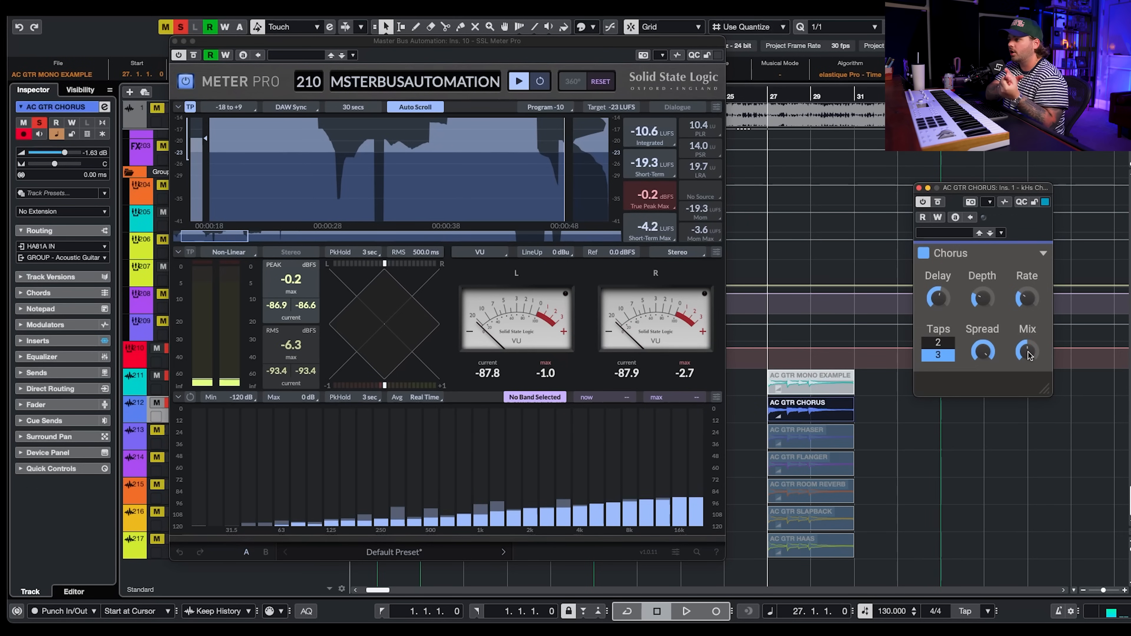
key(space)
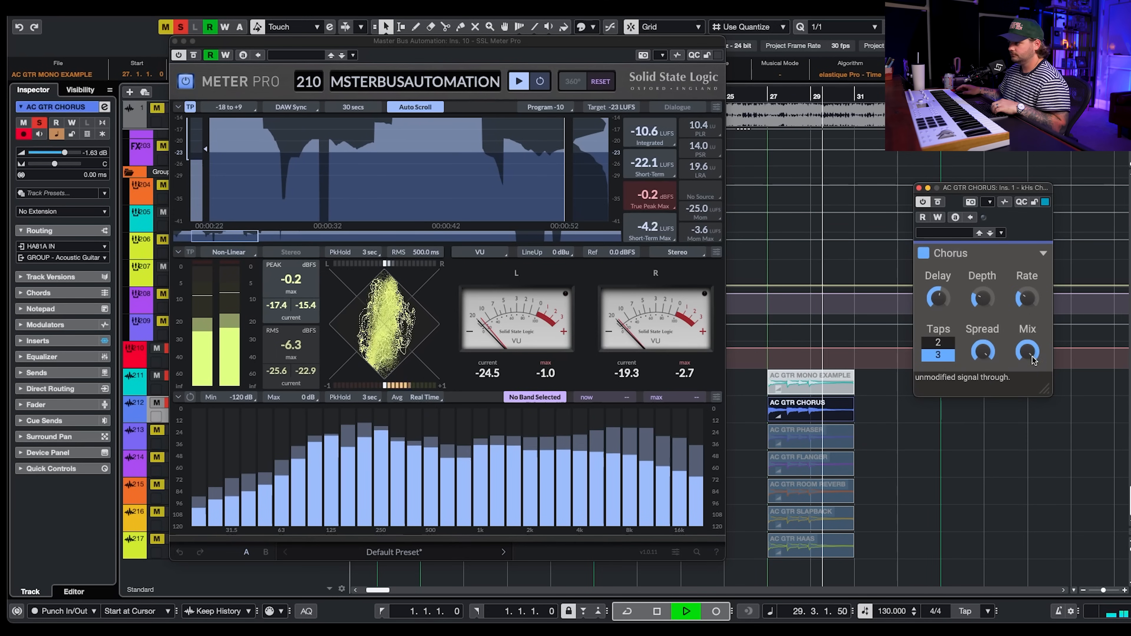
key(space)
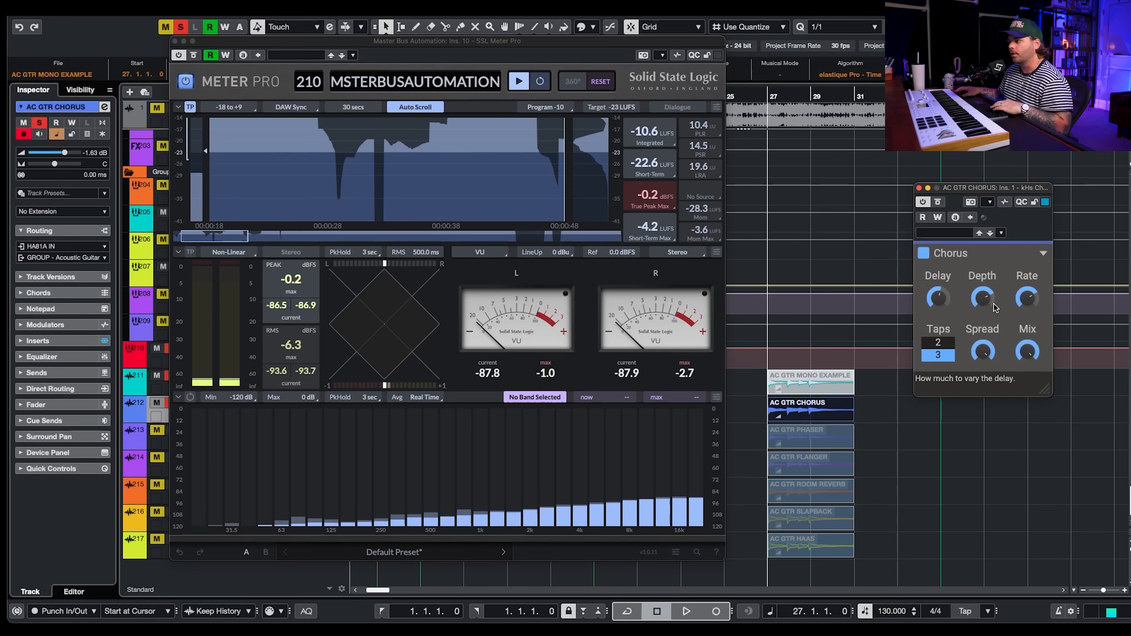
- Turn up the Chorus Depth knob while playing the chorus guitar example and watching the meter
key(space)
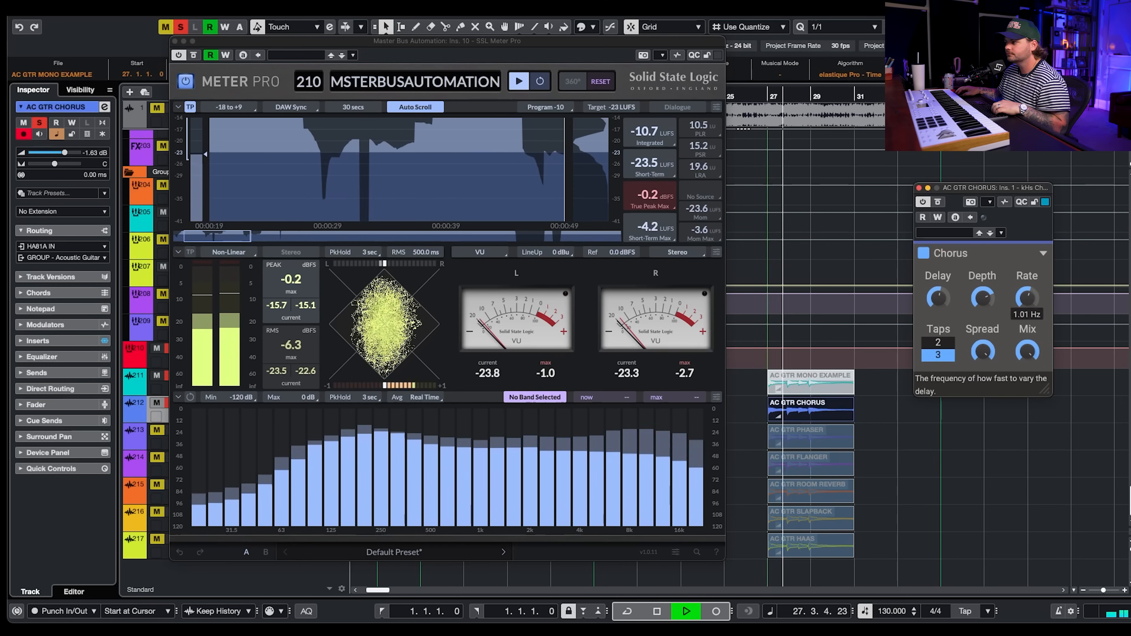
drag(982, 298, 1027, 270)
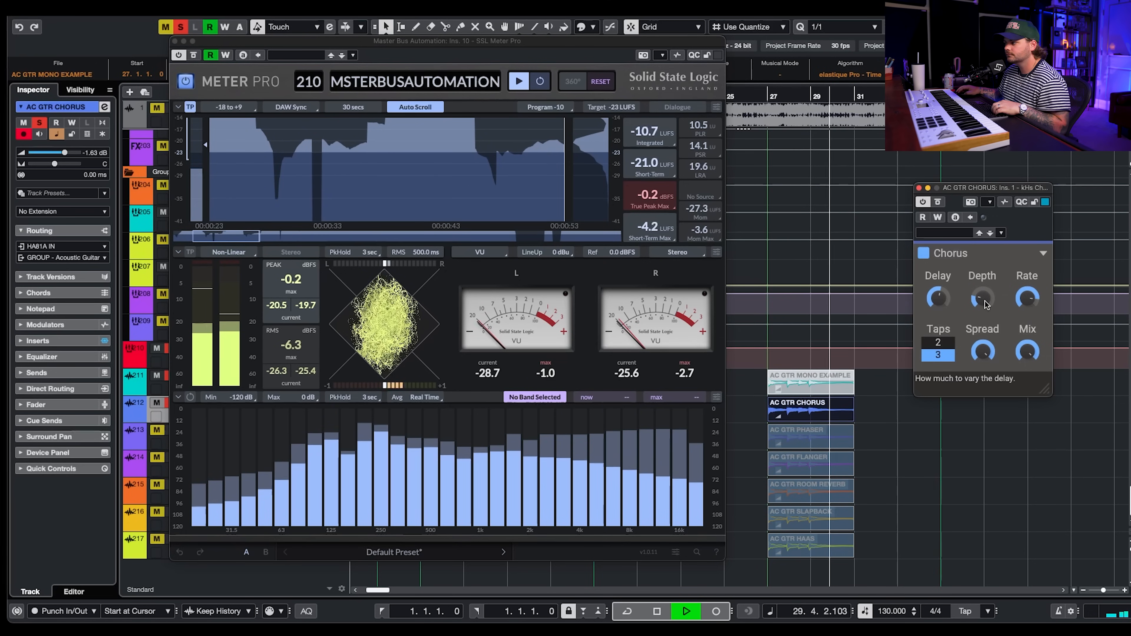
drag(986, 305, 984, 304)
key(space)
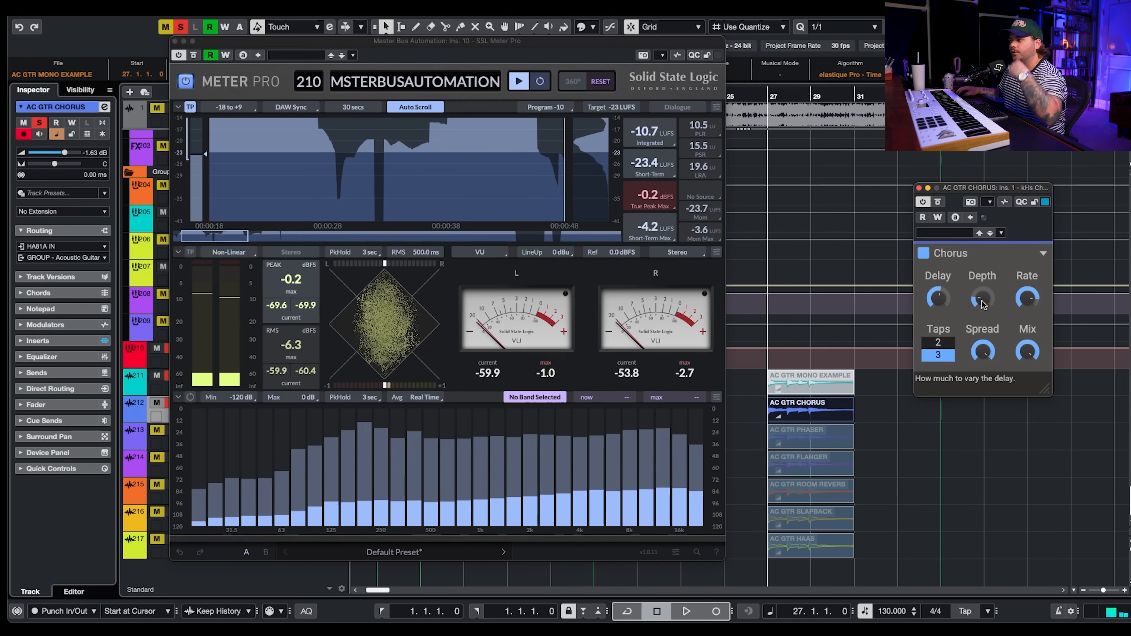
drag(983, 304, 983, 304)
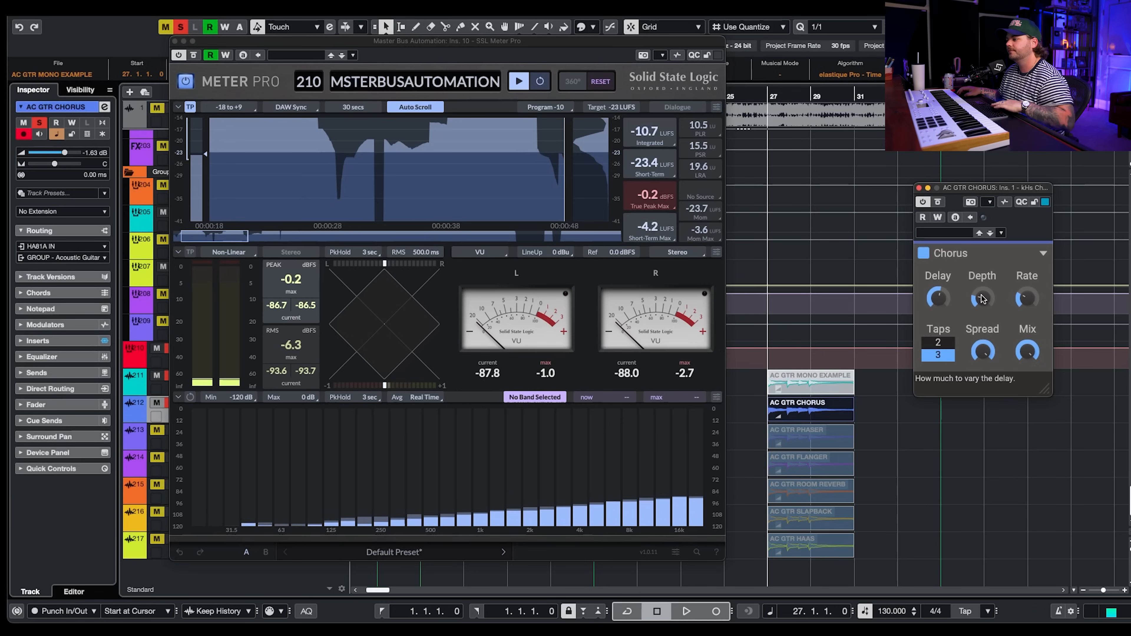
key(space)
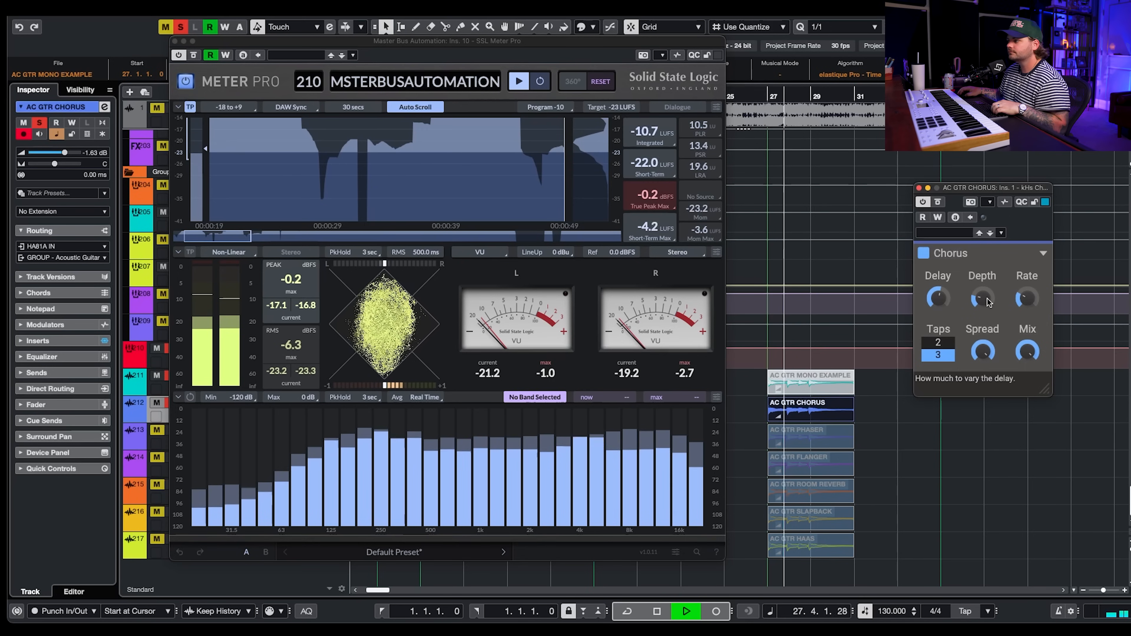
scroll(987, 302, up, 3)
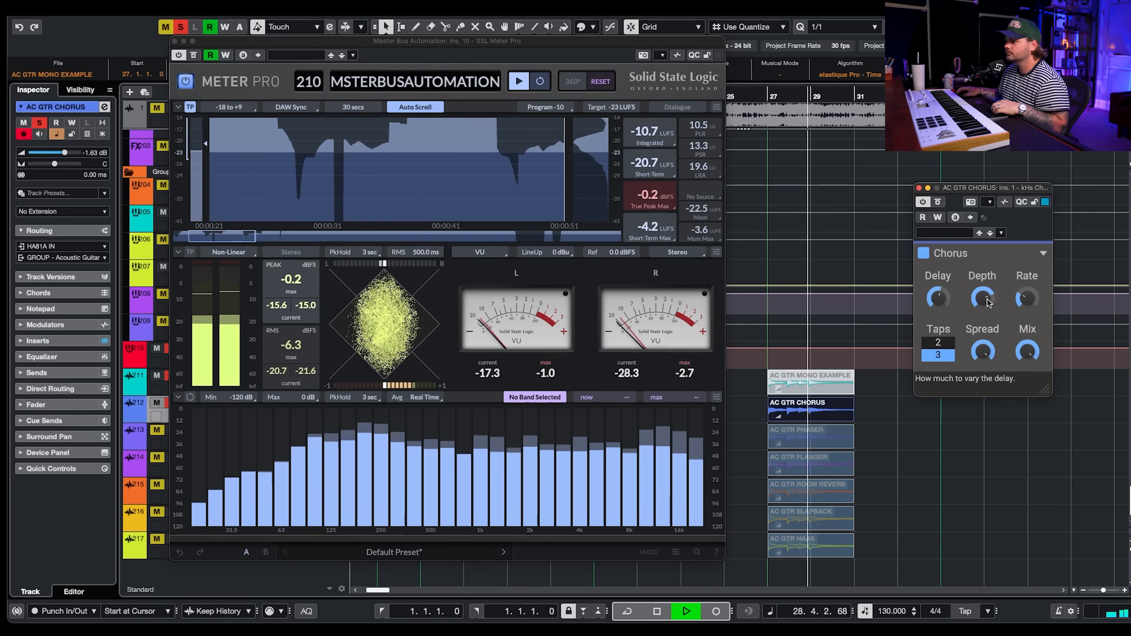
key(space)
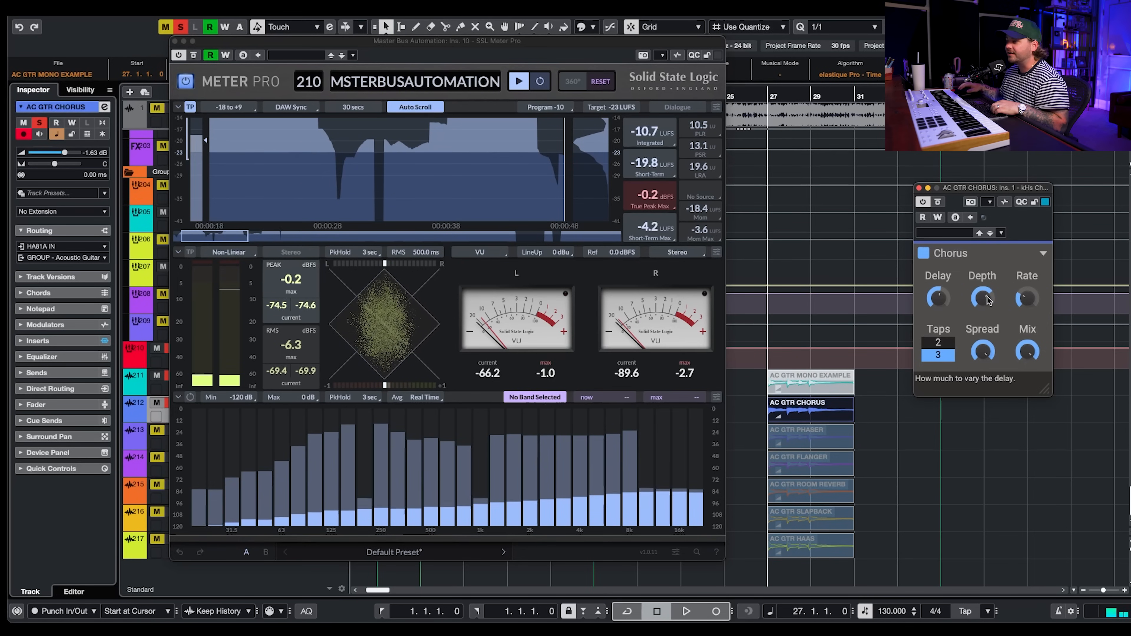
- Play the chorus example again and toggle the Chorus bypass off and back on to compare the meter
key(space)
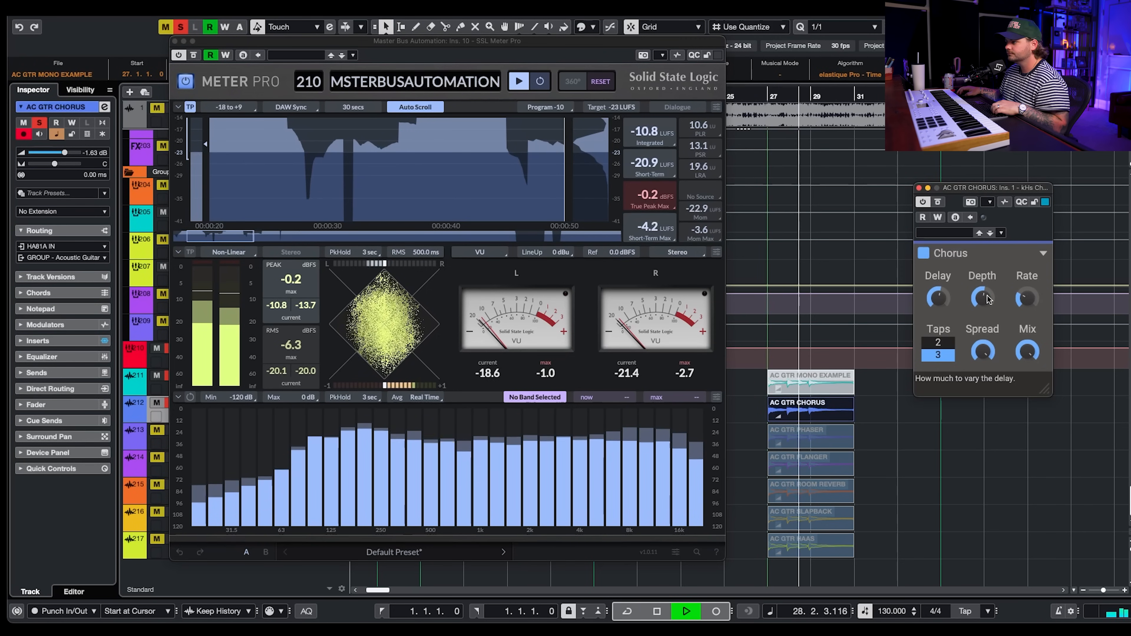
click(937, 202)
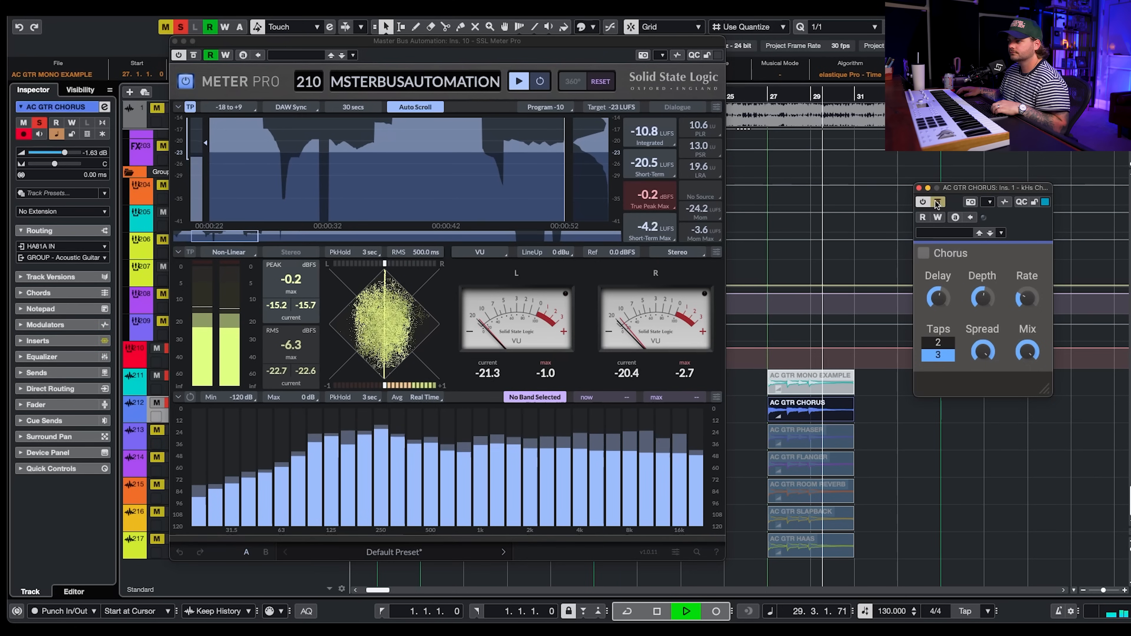
click(937, 202)
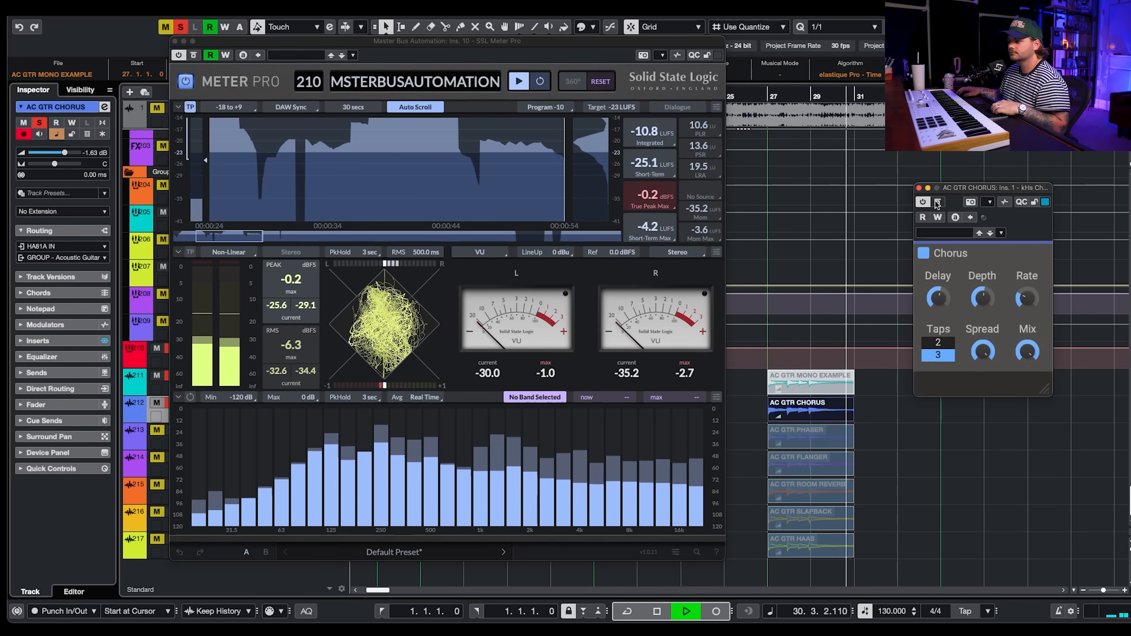
key(space)
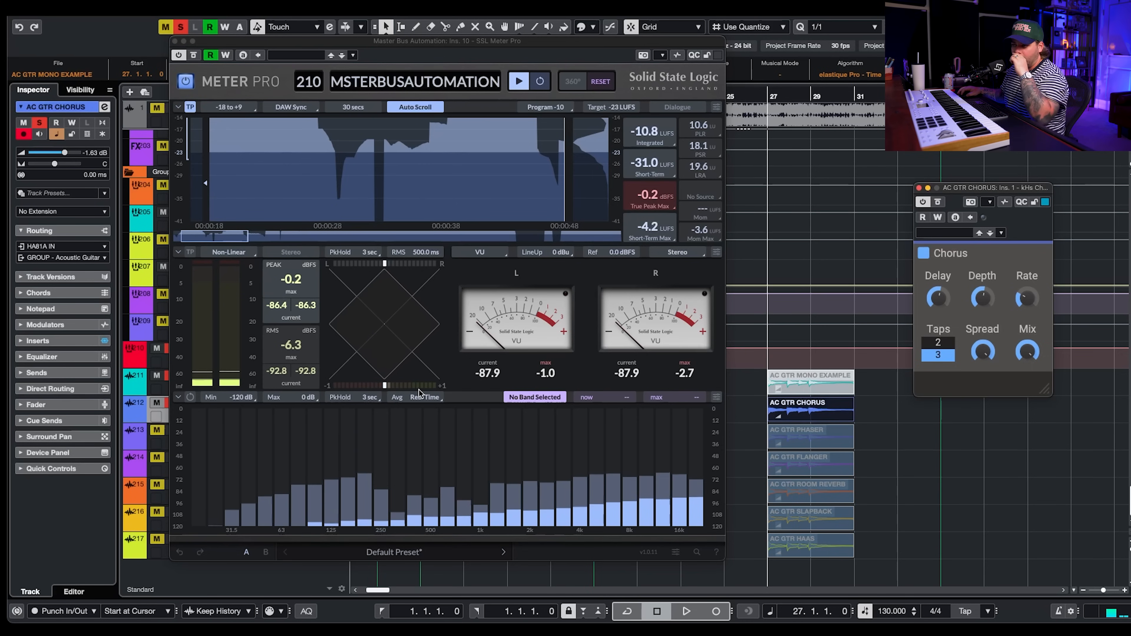
- Close the Chorus plugin window and select the AC GTR PHASER event
drag(869, 412, 825, 432)
click(920, 442)
click(919, 187)
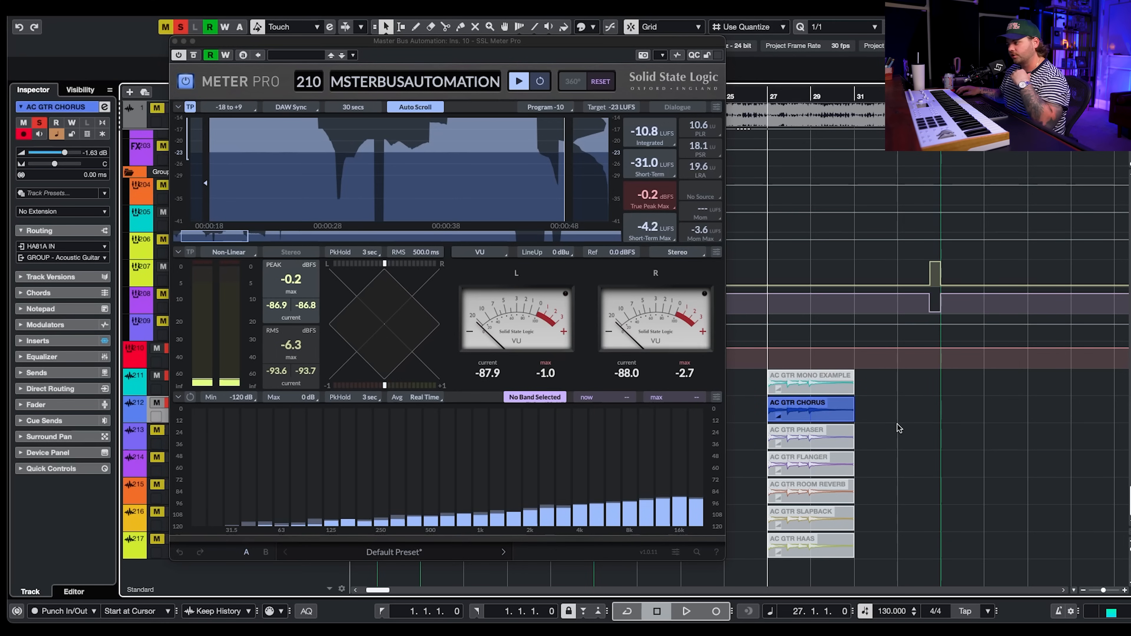
drag(842, 421, 834, 431)
key(alt+m)
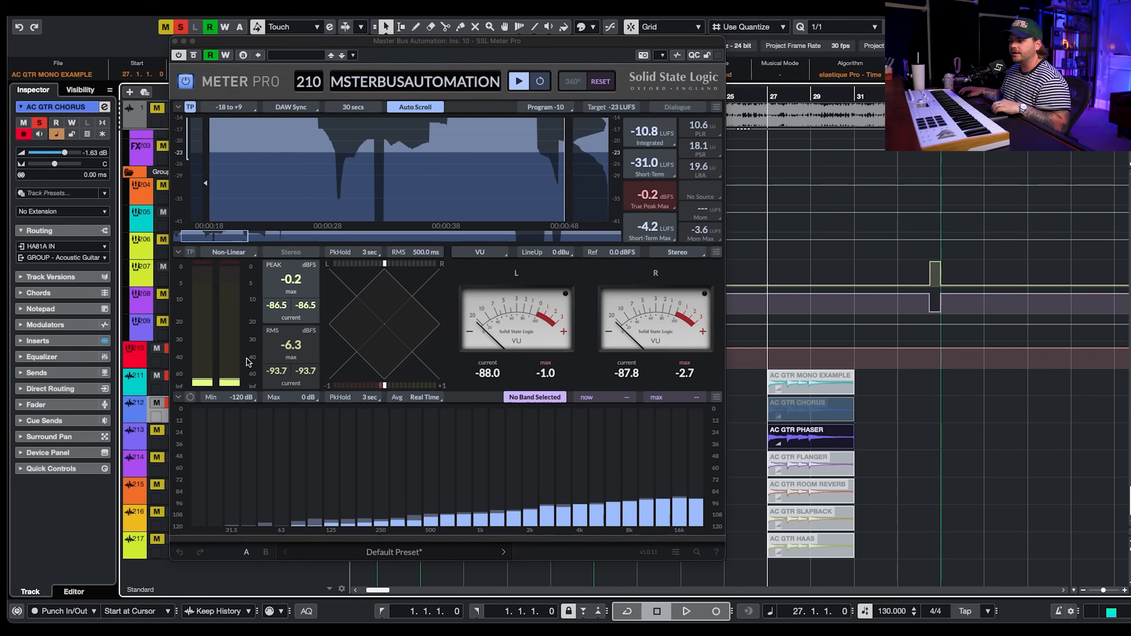
- Solo the AC GTR PHASER track, open its Phaser plugin and play the phaser example
click(160, 444)
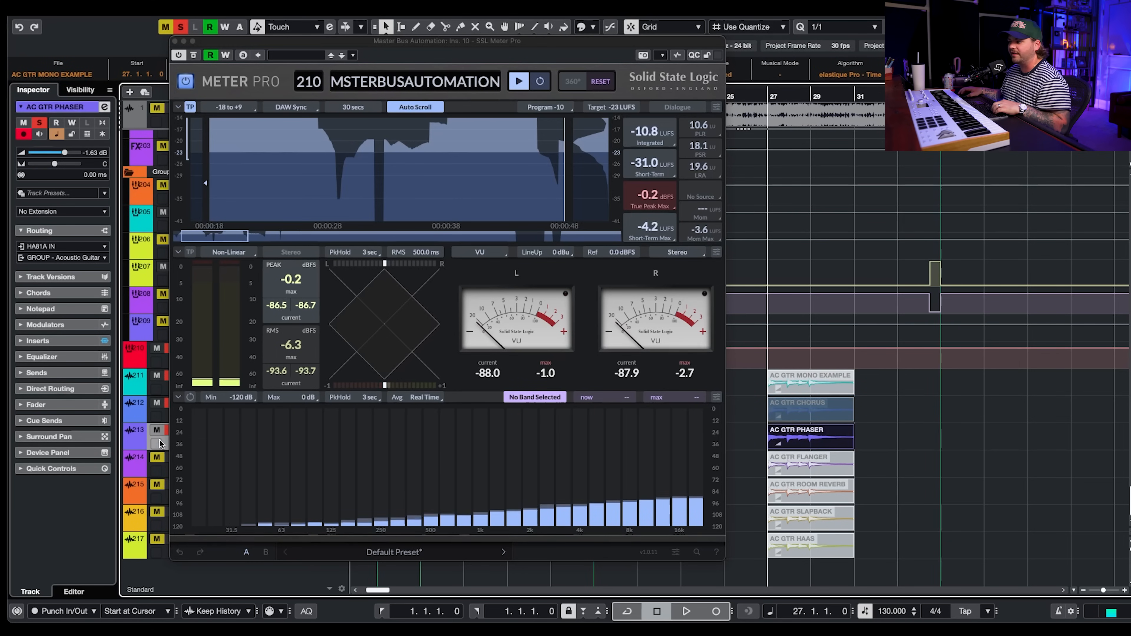
key(alt+1)
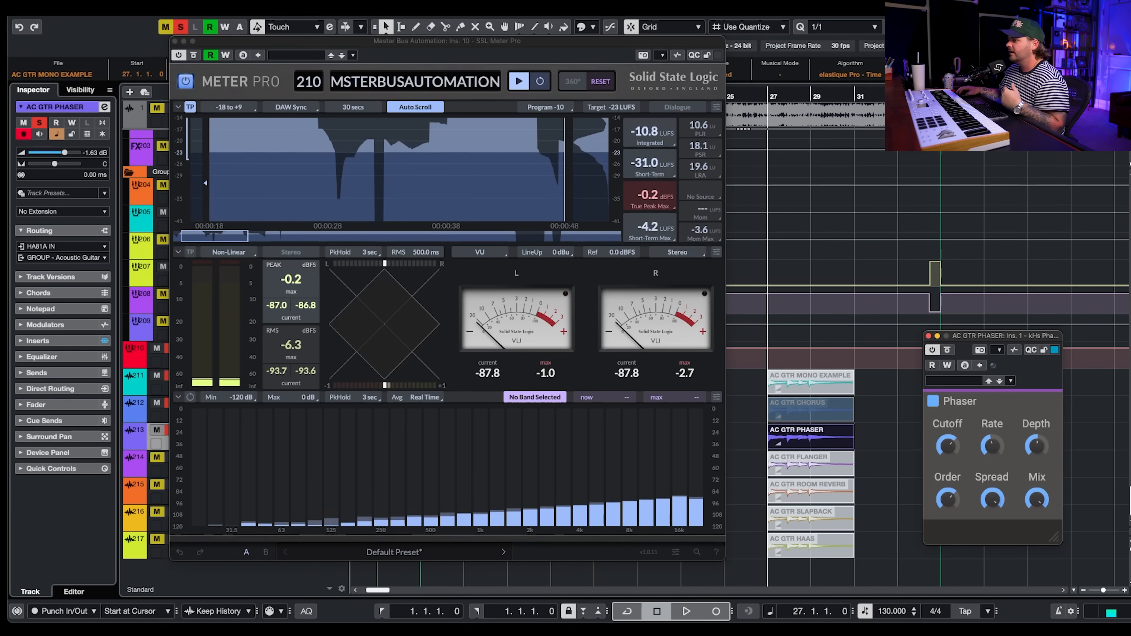
key(space)
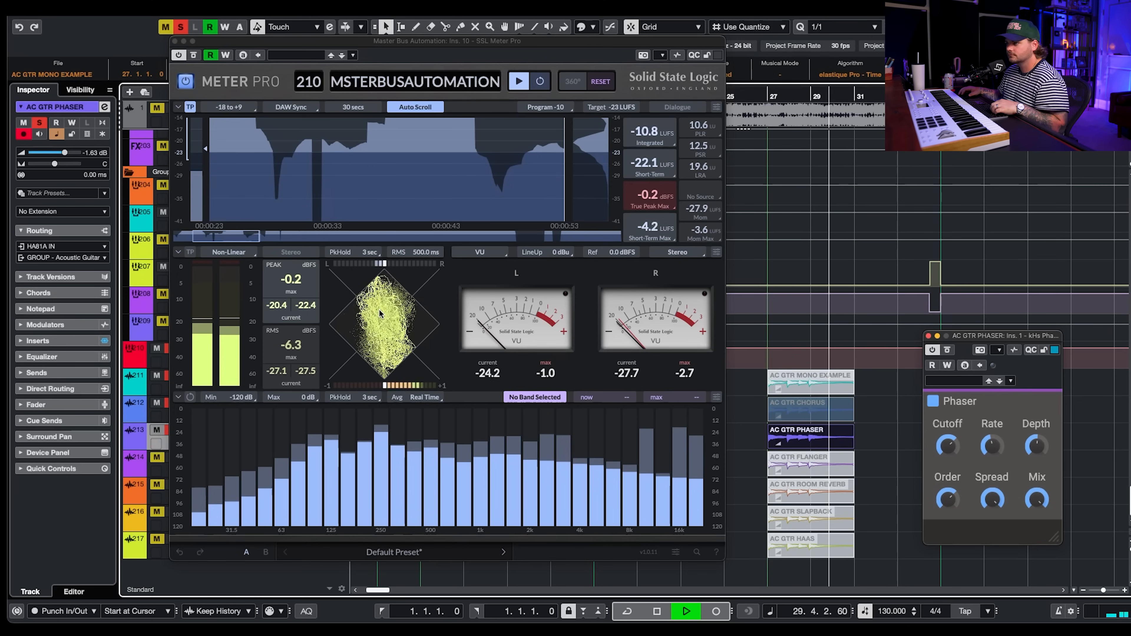
key(space)
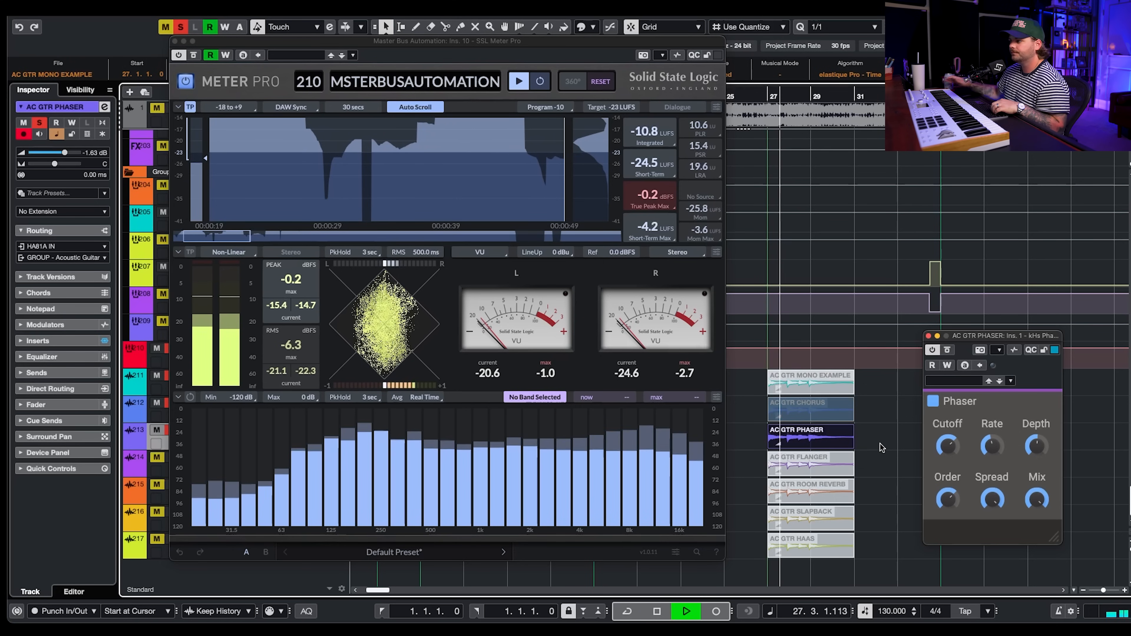
- Turn up the Phaser's Cutoff knob while playing the phaser example
drag(947, 445, 992, 405)
key(space)
key(space)
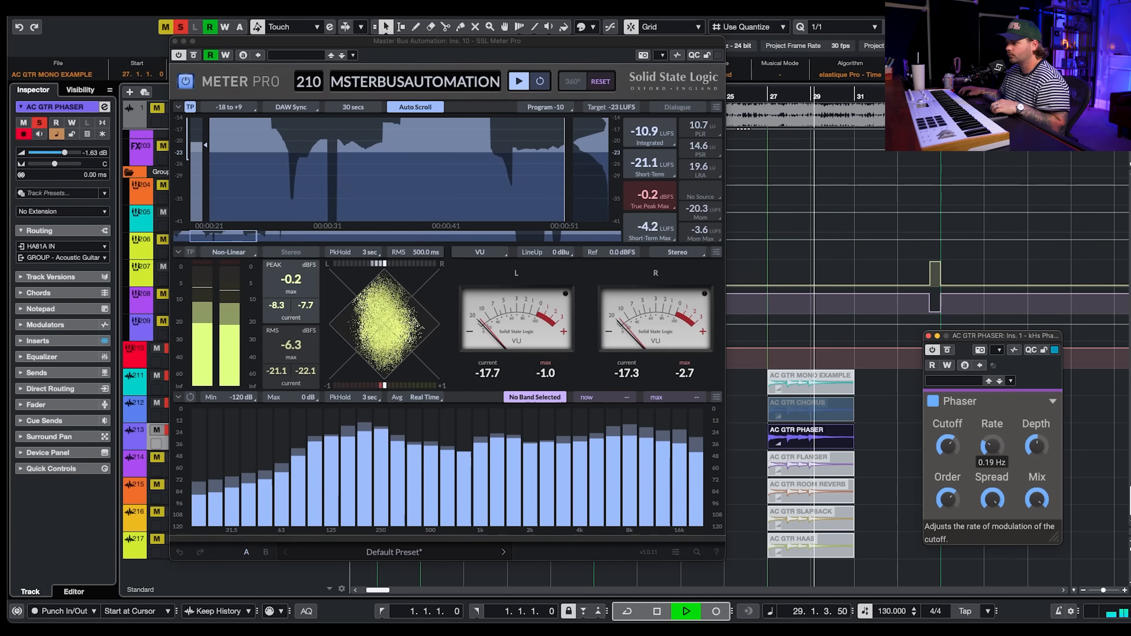
key(space)
- Raise the Phaser's Depth and Order knobs during playback, then stop playback
drag(1040, 451, 1040, 406)
key(space)
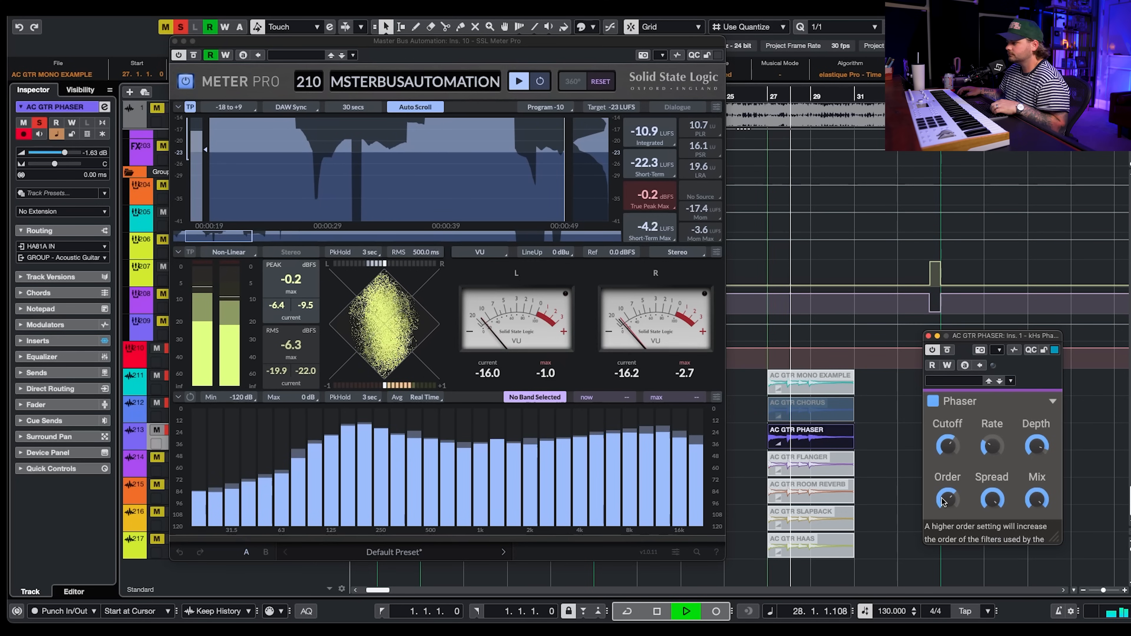
drag(949, 500, 950, 467)
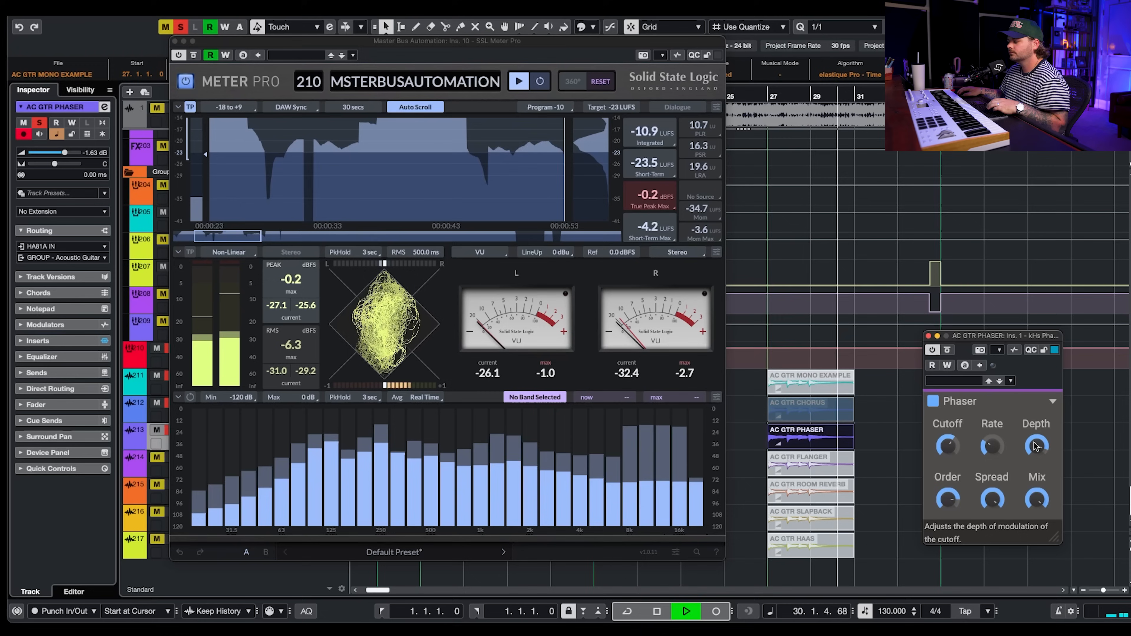
key(space)
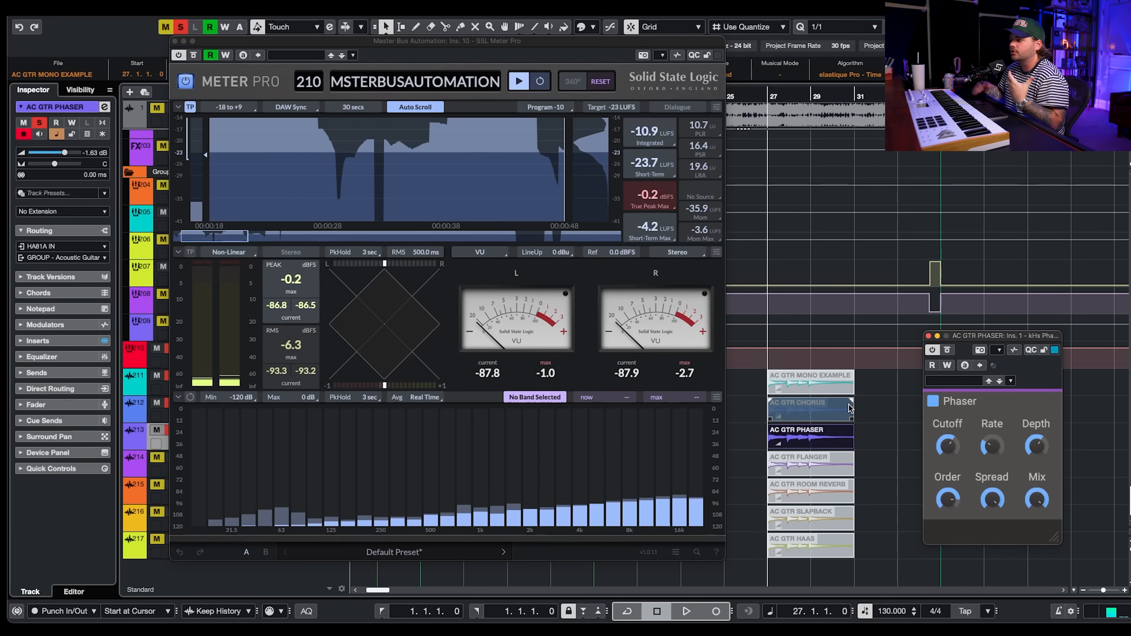
- Play the phaser example while toggling the Phaser bypass off and on to compare the meter
click(948, 351)
key(space)
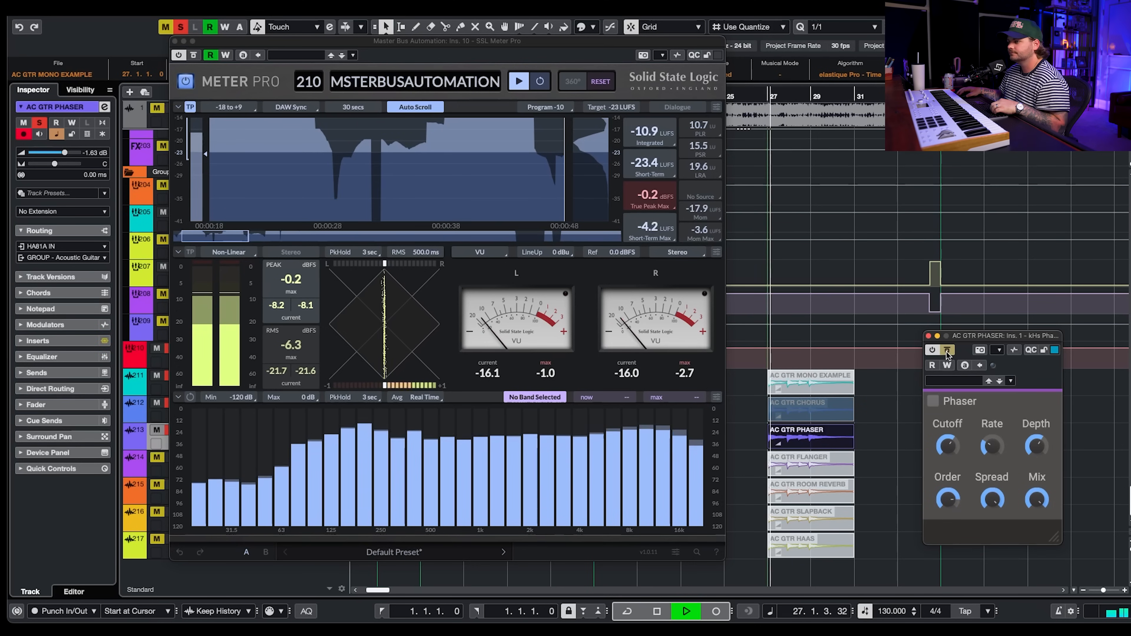
click(948, 351)
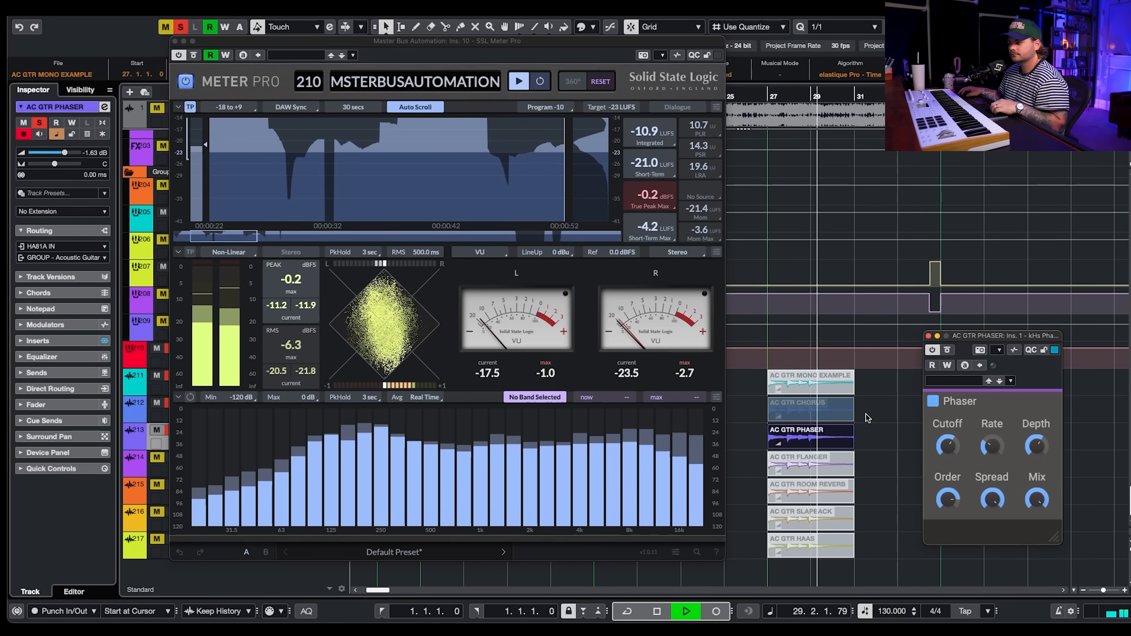
click(824, 440)
key(space)
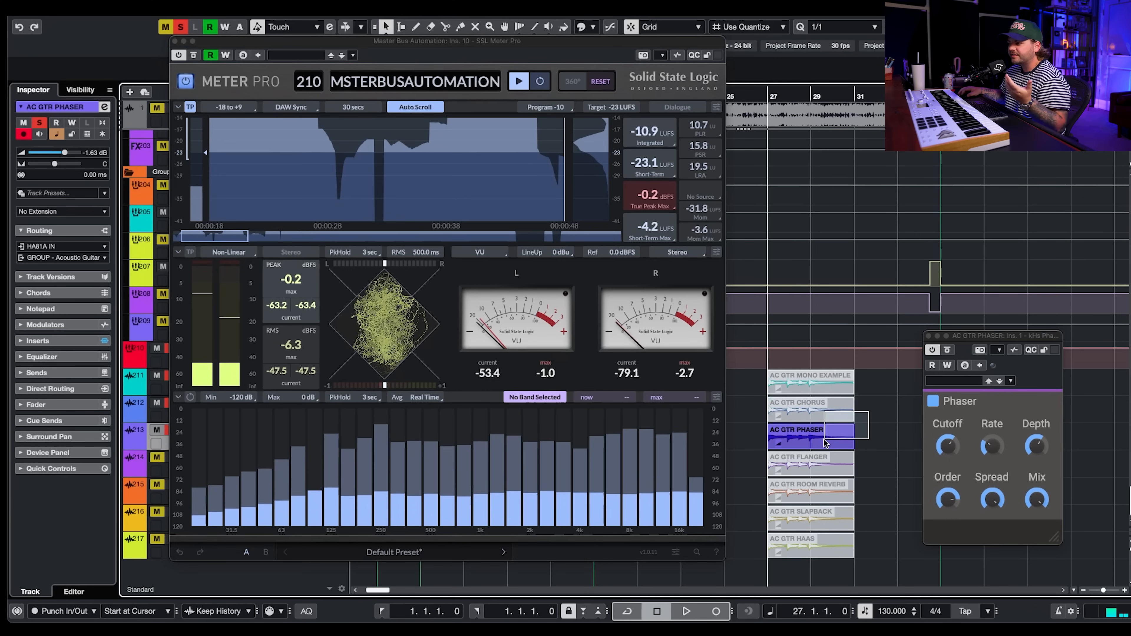
- Select the AC GTR CHORUS event, close the Phaser window and play the chorus example for comparison
key(Up)
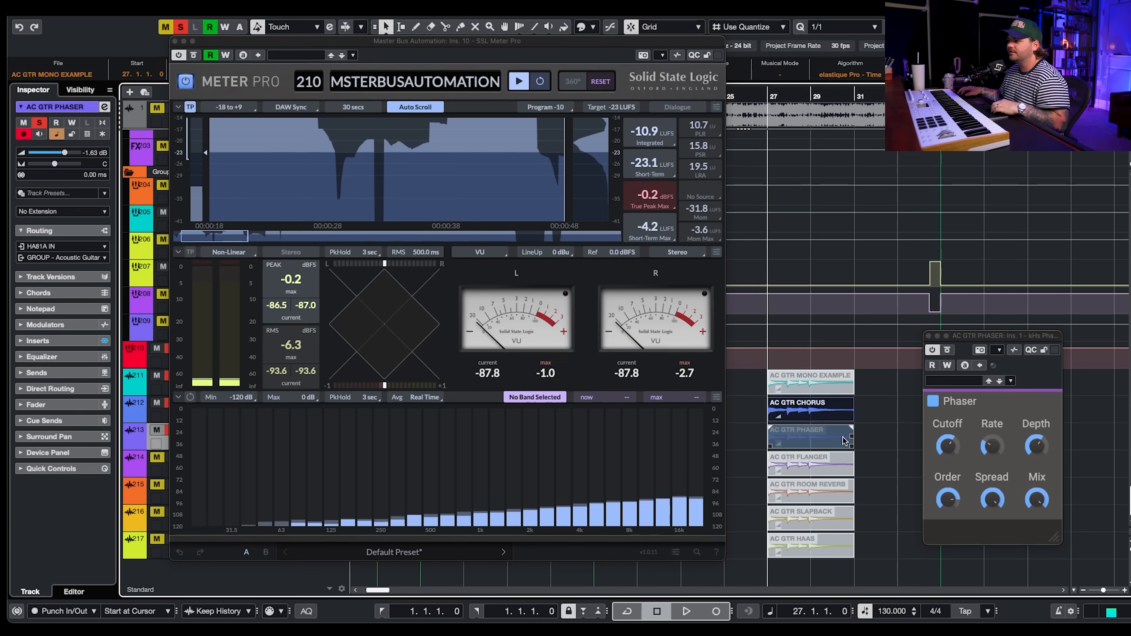
click(898, 428)
key(space)
click(929, 335)
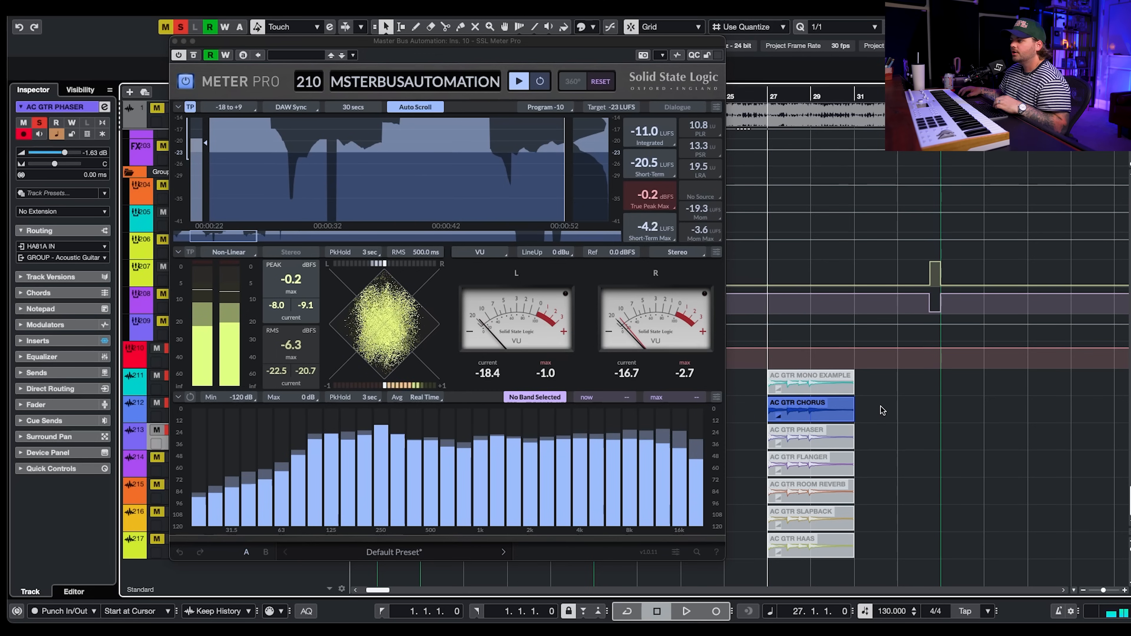
click(825, 415)
key(space)
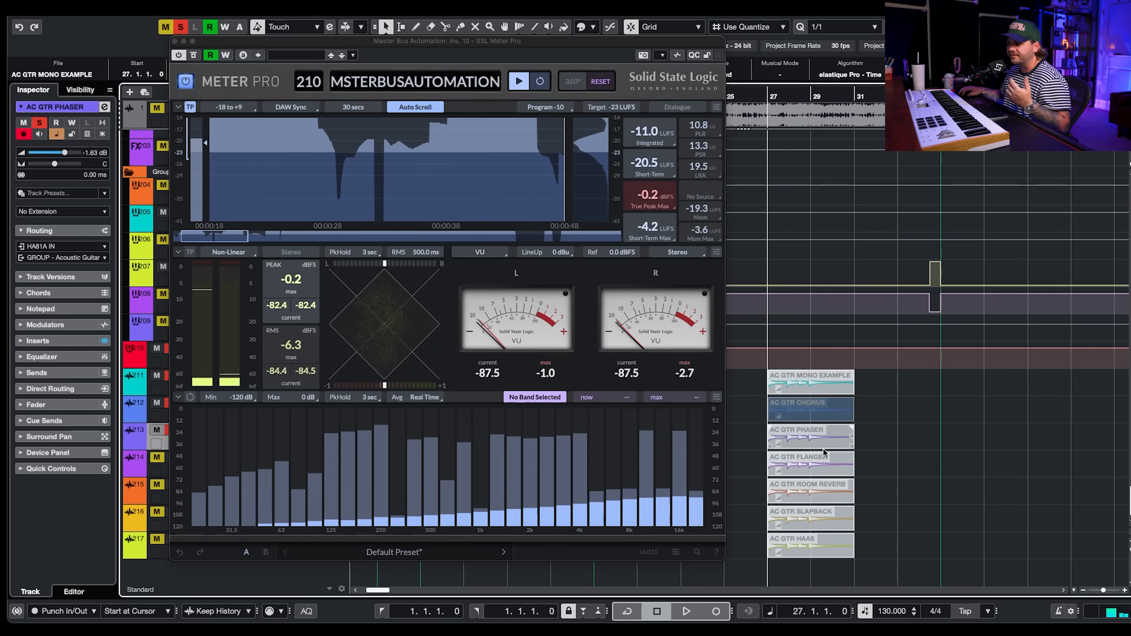
- Open the AC GTR FLANGER example's Flanger plugin and, during playback, raise its Rate and lower its Depth
click(818, 467)
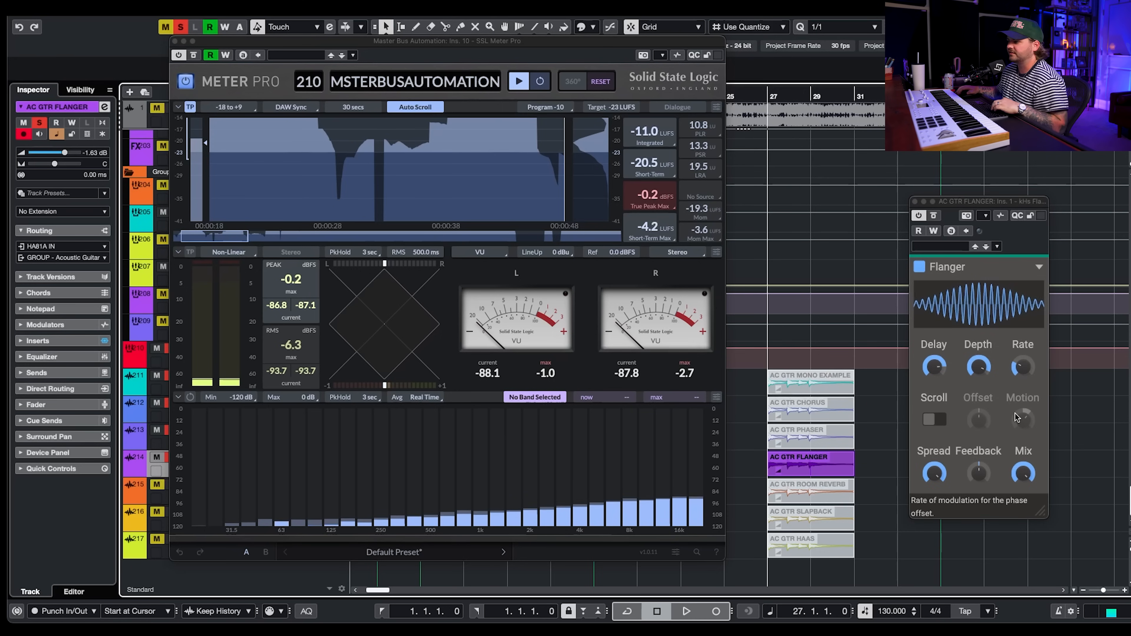
key(space)
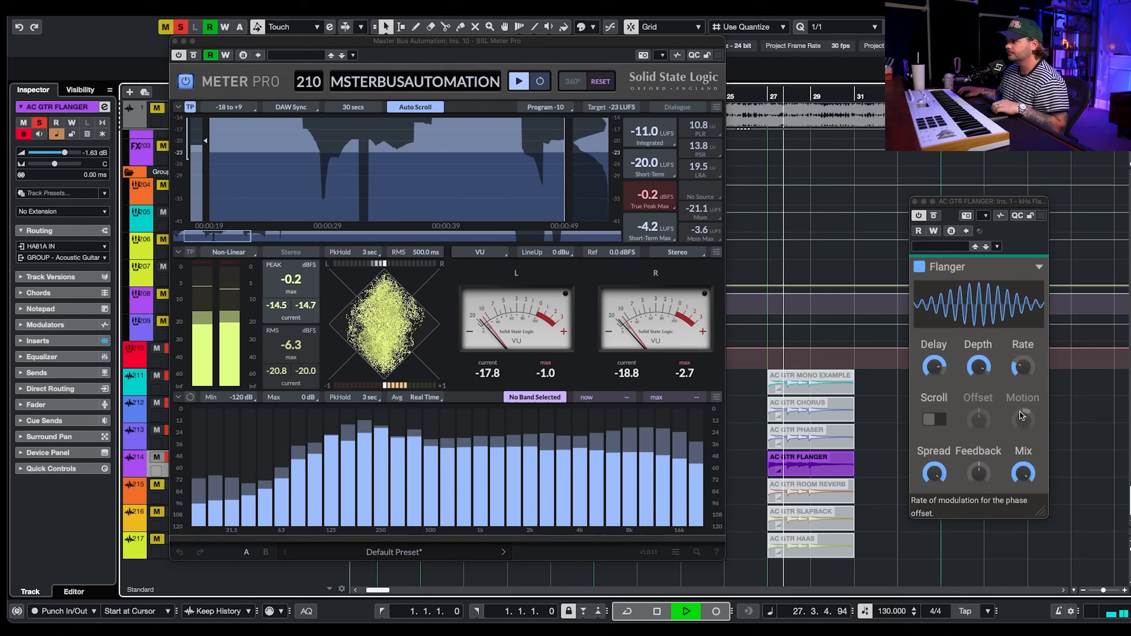
drag(1032, 372, 1032, 345)
drag(982, 371, 981, 384)
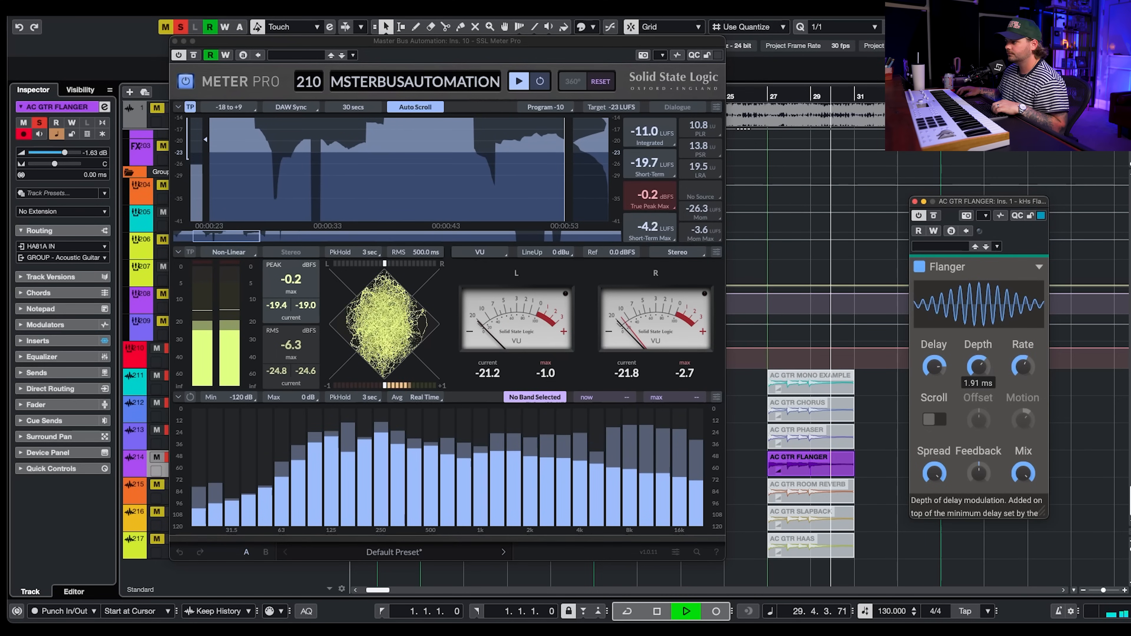
key(space)
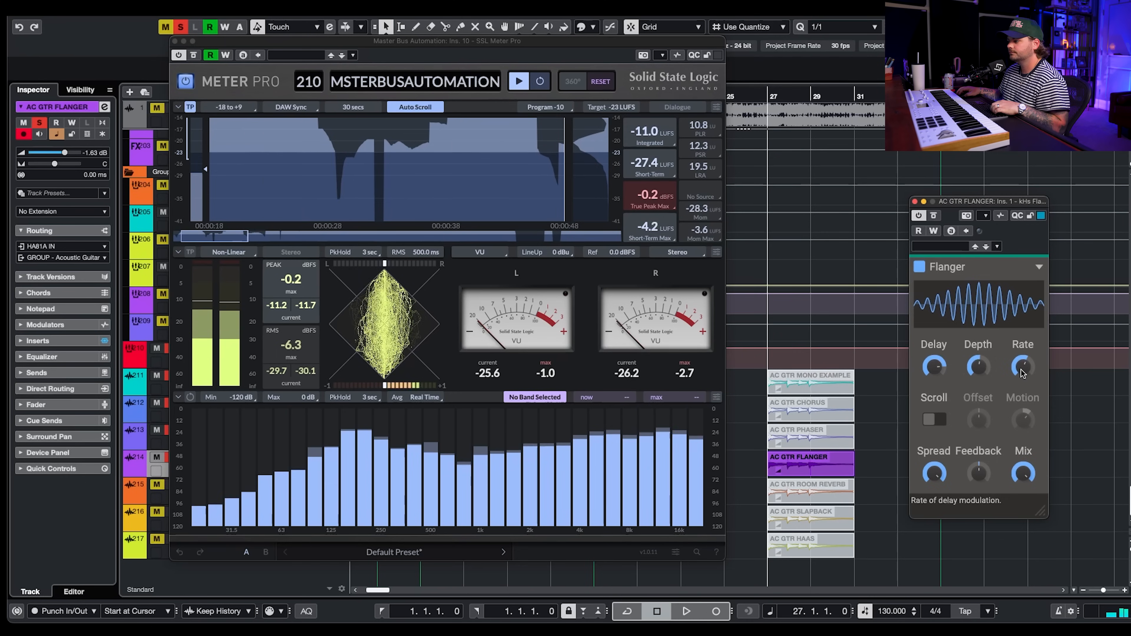
- Turn down the Flanger's Delay knob during playback and restart the flanger example
key(space)
drag(940, 369, 940, 379)
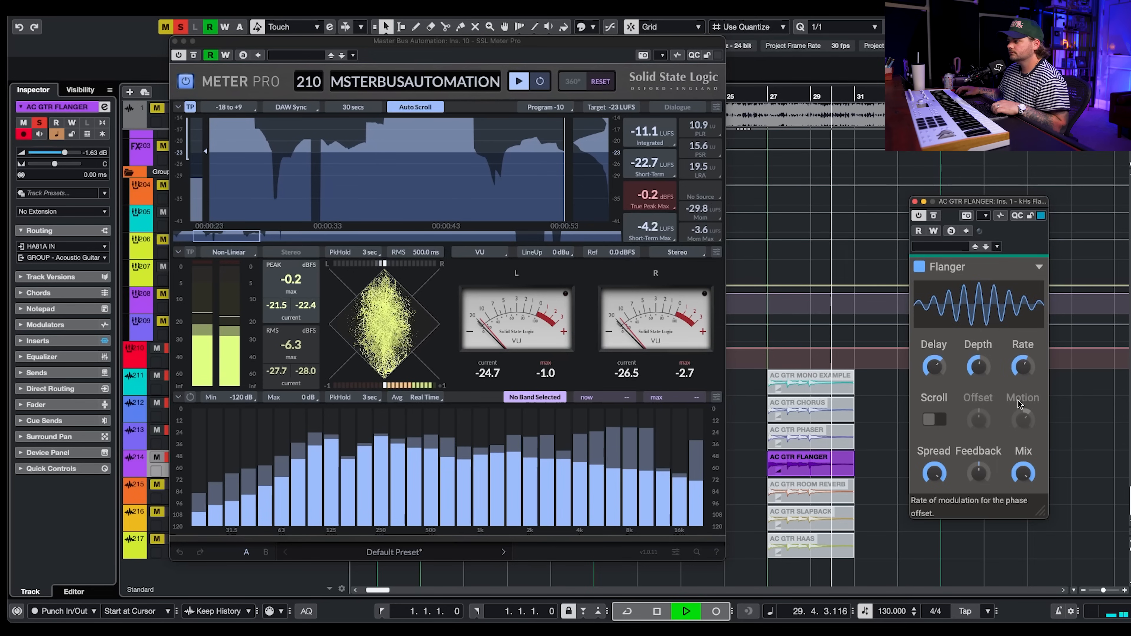
key(space)
key(space)
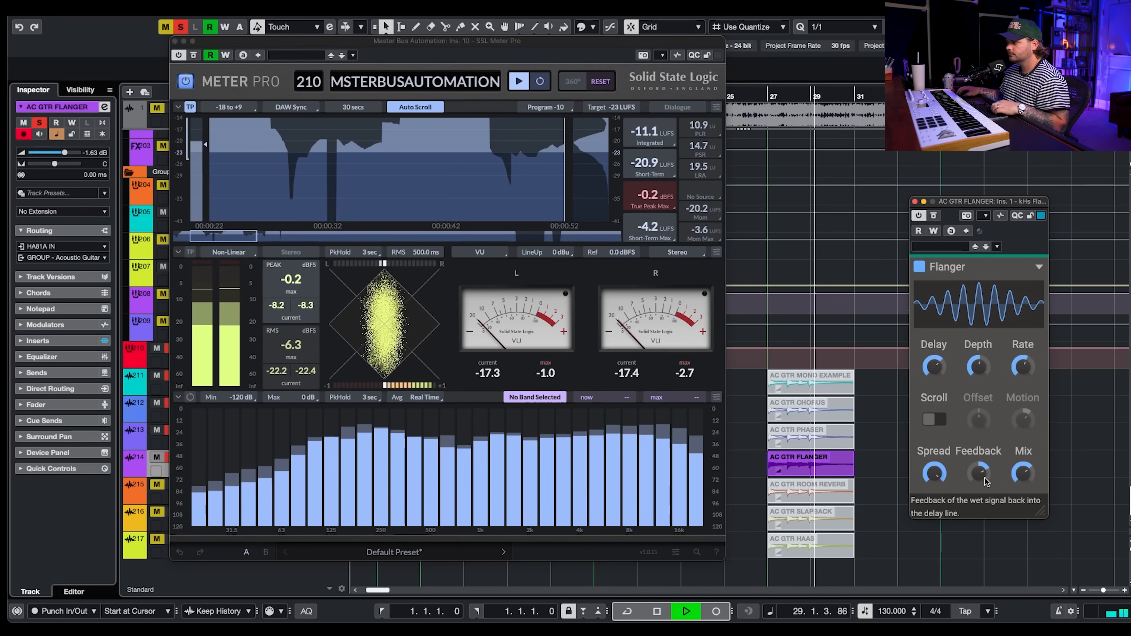
- Lower and then raise the Flanger's Mix knob while the flanger example plays, then stop playback
mouse_move(1023, 366)
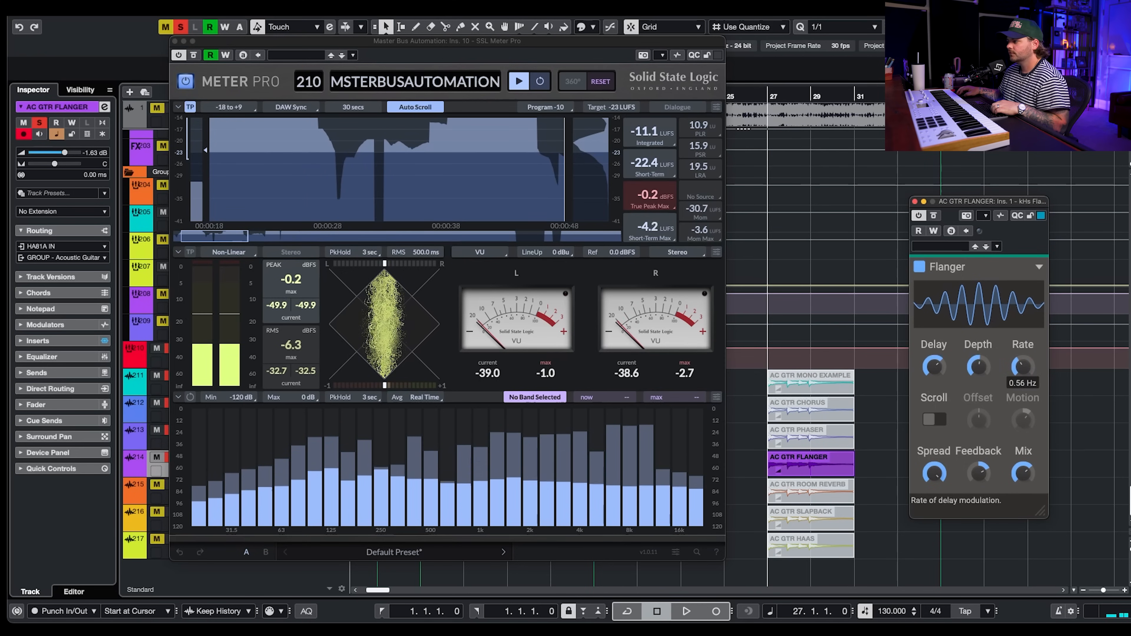
key(space)
mouse_move(978, 366)
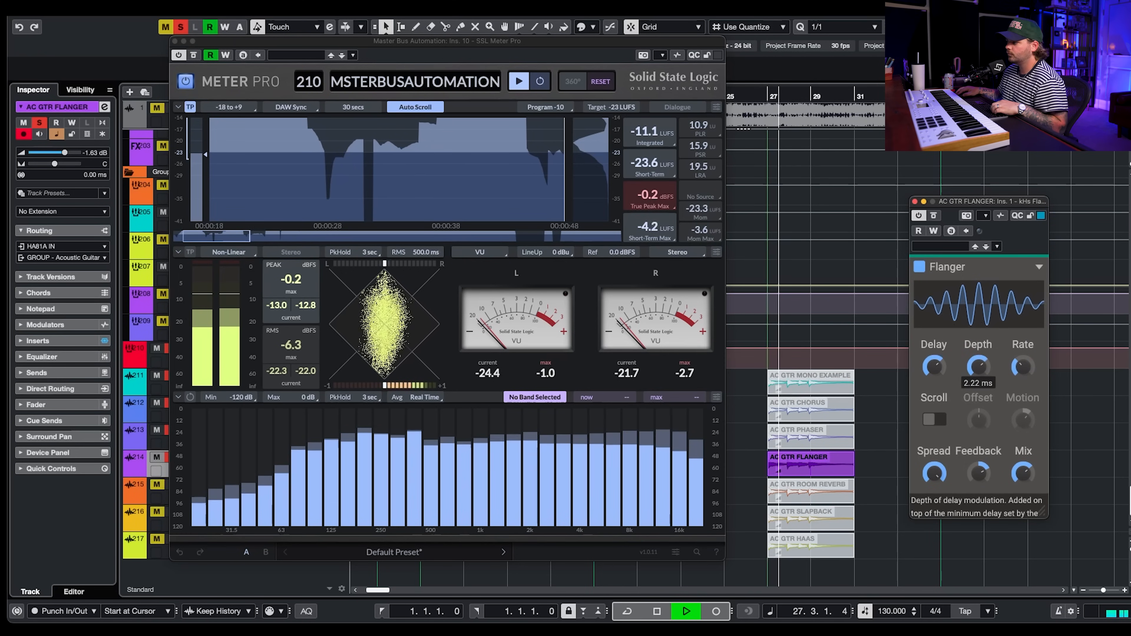
mouse_move(941, 481)
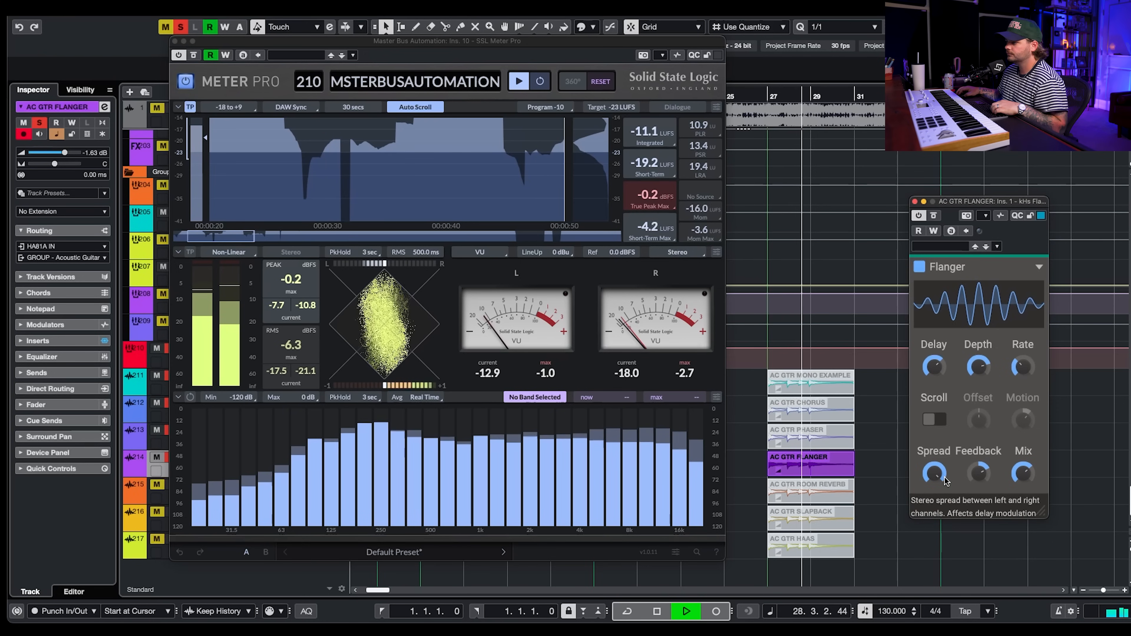
mouse_move(1022, 483)
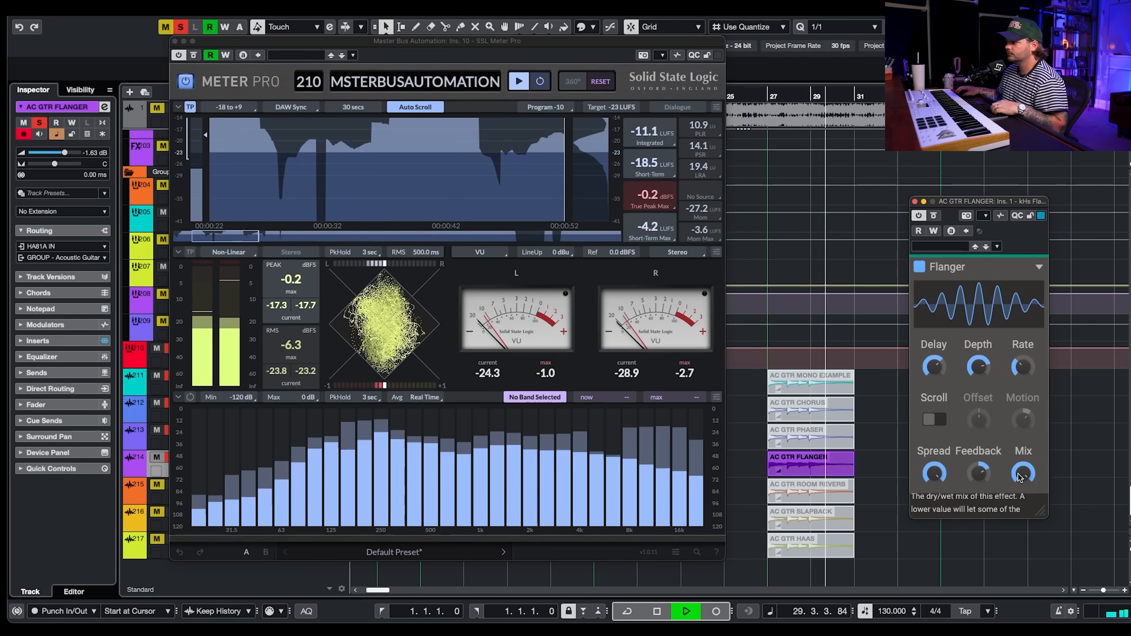
drag(1024, 484, 1023, 511)
key(space)
key(space)
drag(1031, 477, 1030, 461)
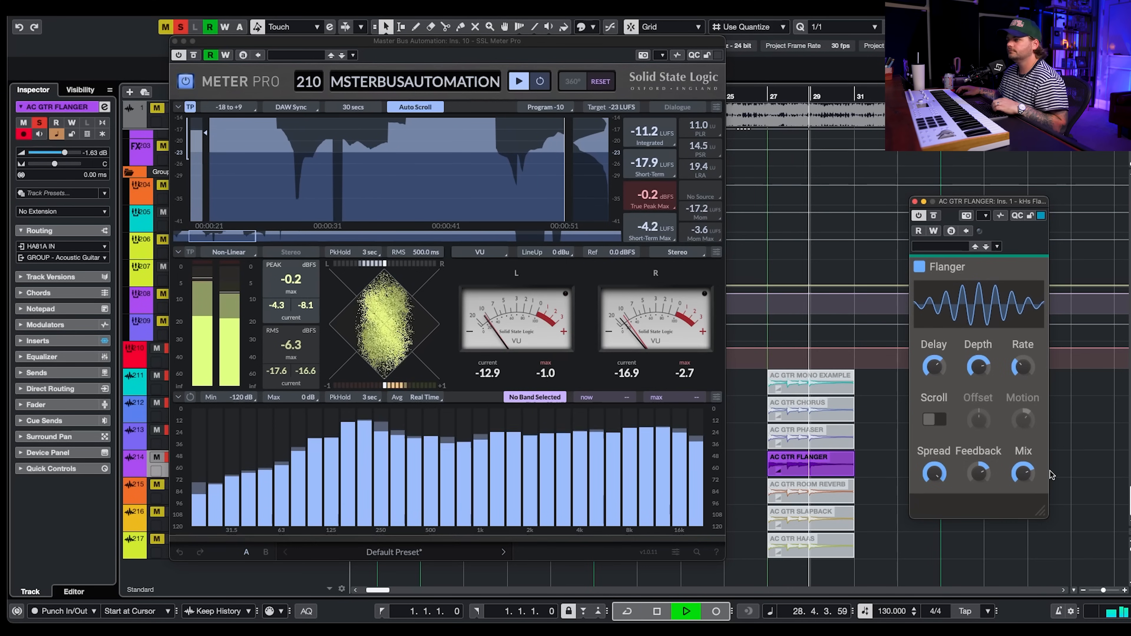
key(space)
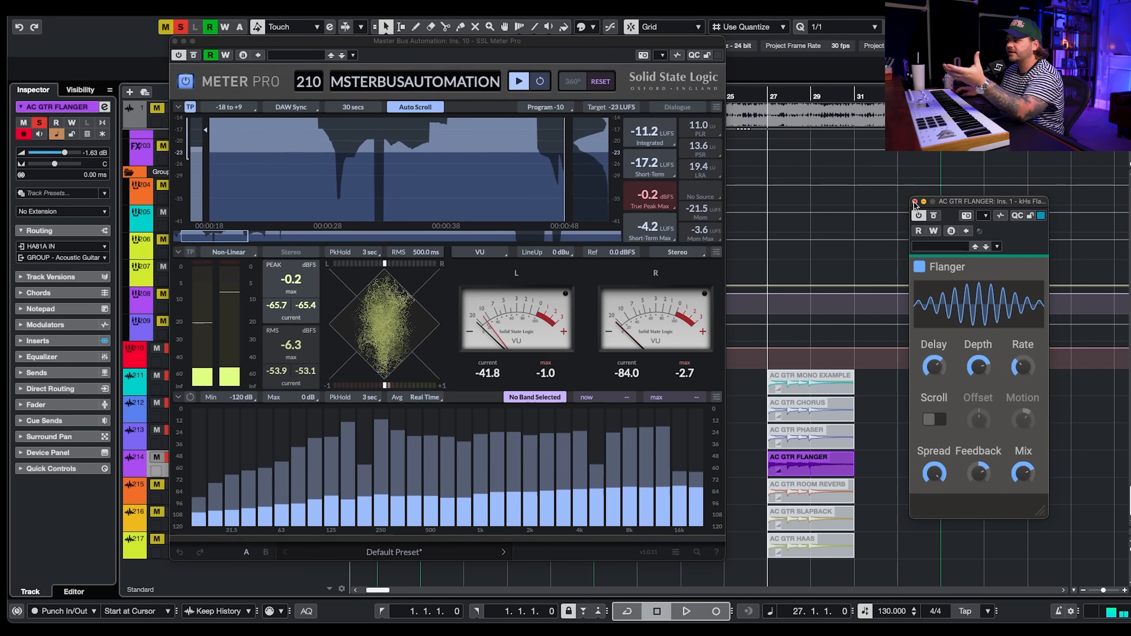
- Close the Flanger window, select the AC GTR ROOM REVERB event and open its Reverb plugin
click(914, 202)
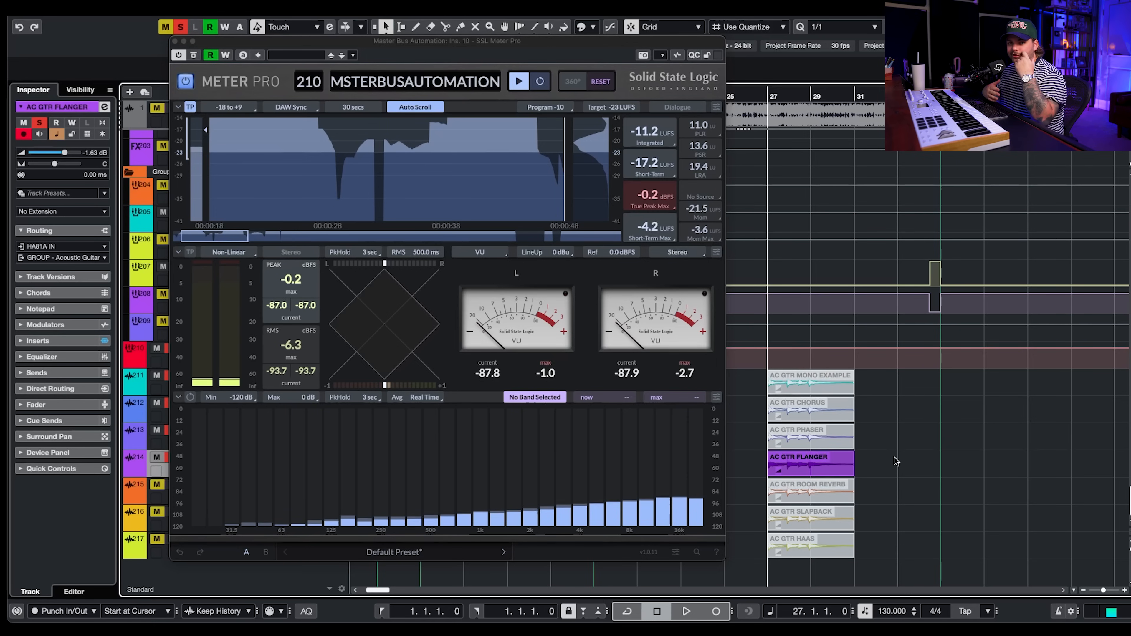
drag(895, 457, 827, 485)
key(alt+m)
click(939, 516)
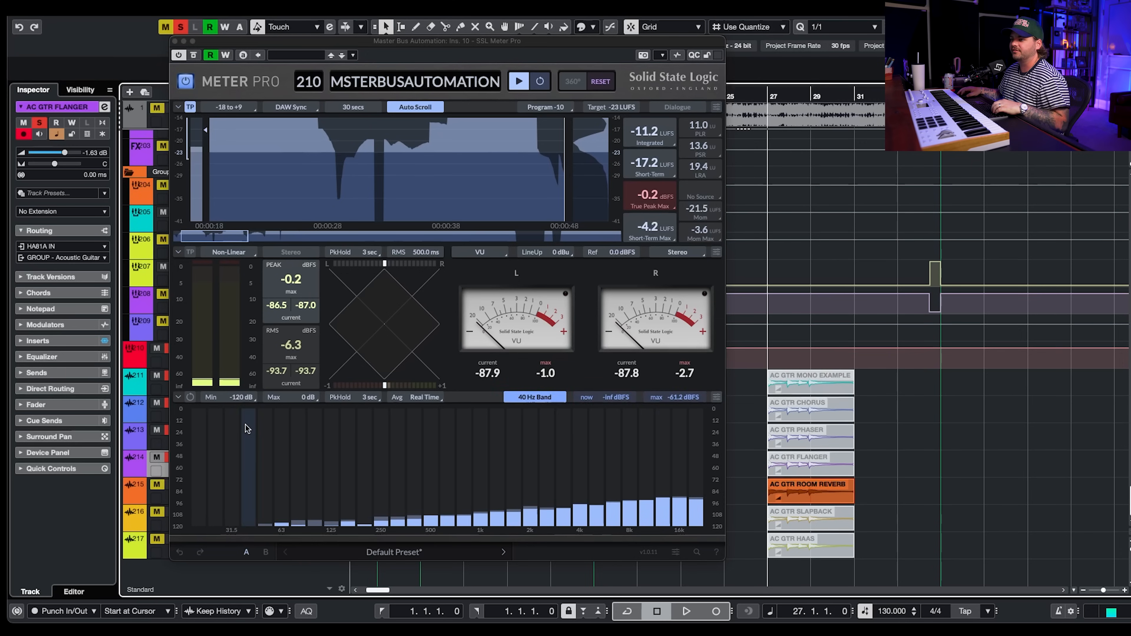
click(160, 503)
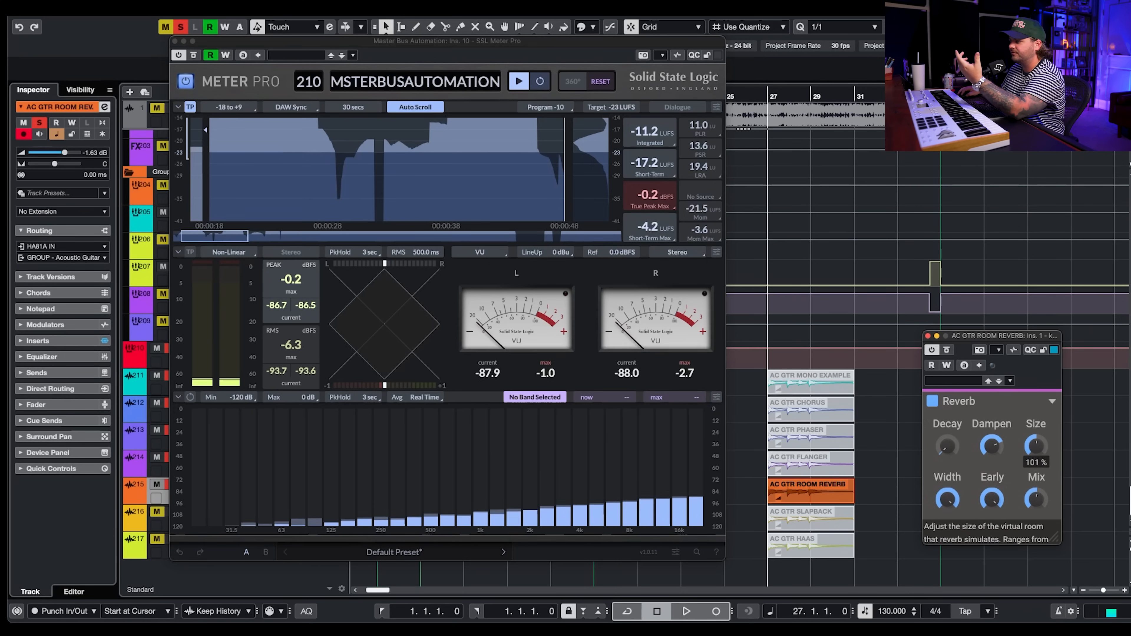
- Play the room reverb example while toggling the Reverb bypass to compare the meter
mouse_move(954, 419)
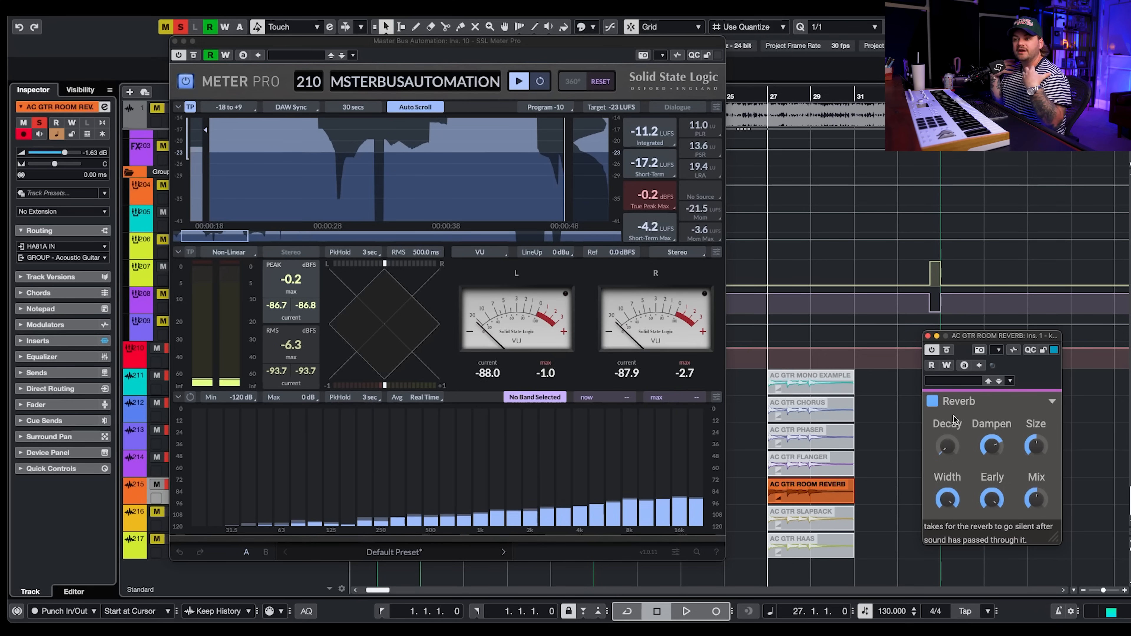
key(space)
click(947, 350)
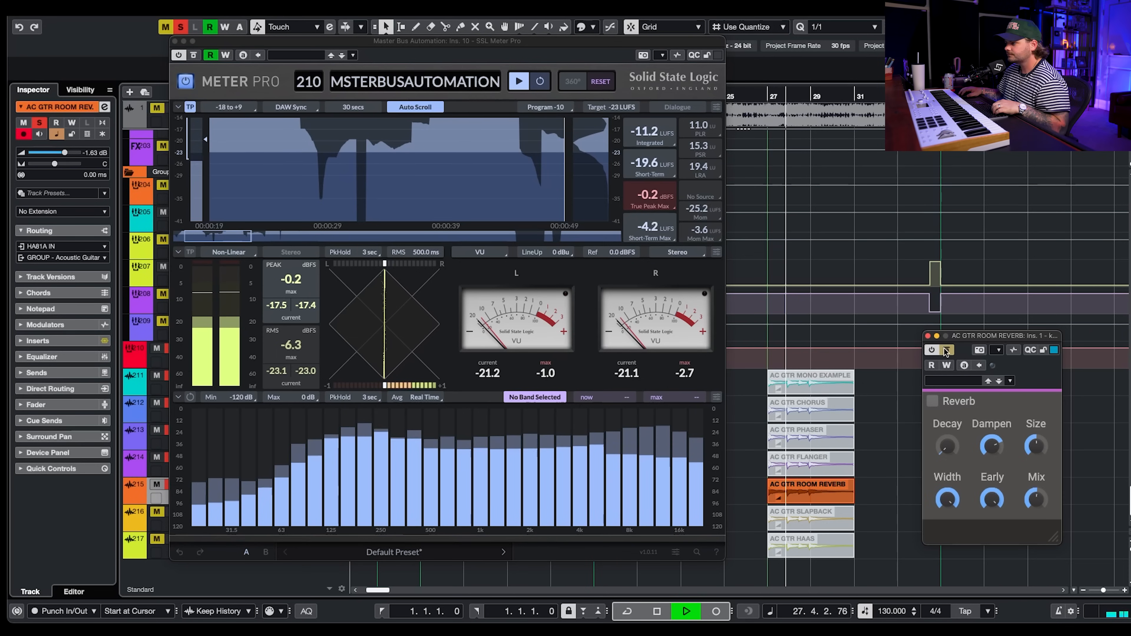
key(space)
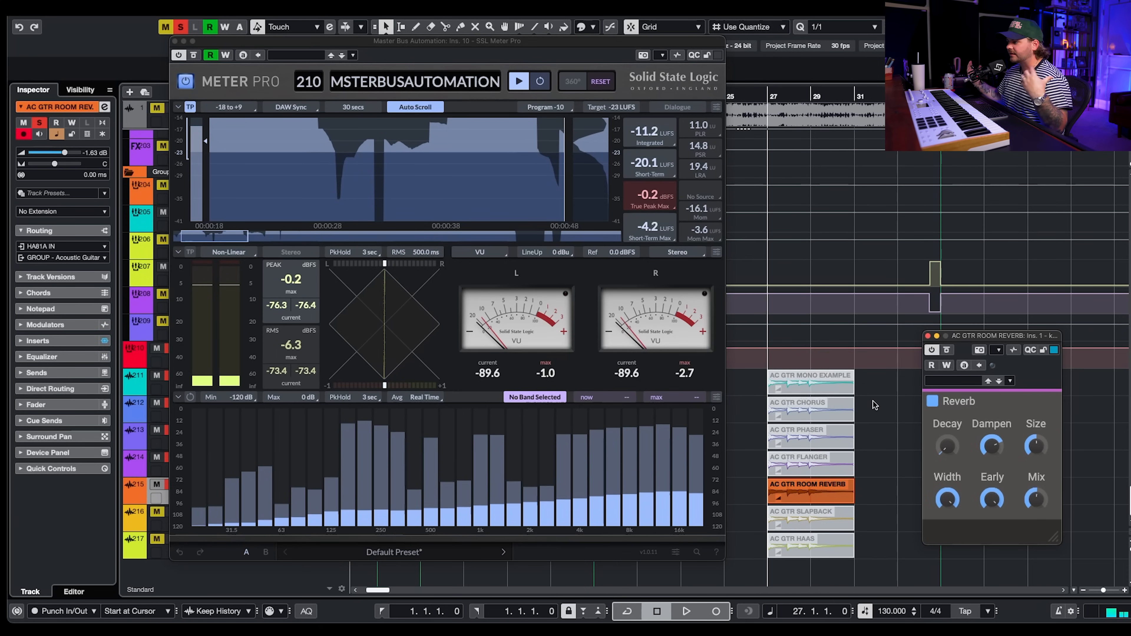
key(space)
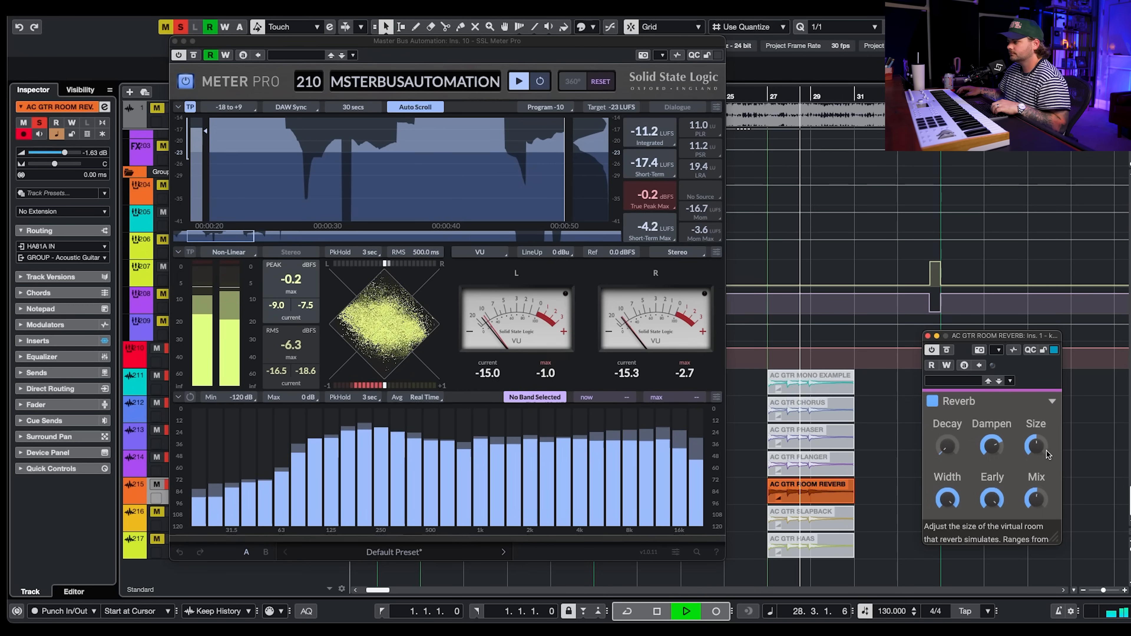
- Lower the Reverb's Mix to 32% and play the room reverb example again
mouse_move(943, 448)
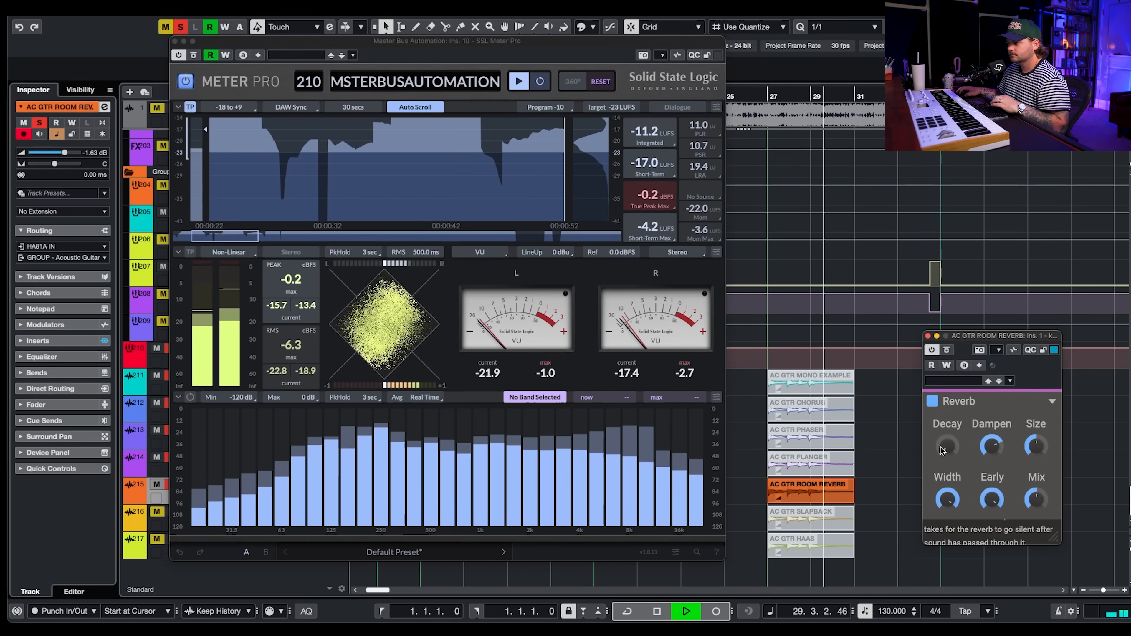
key(space)
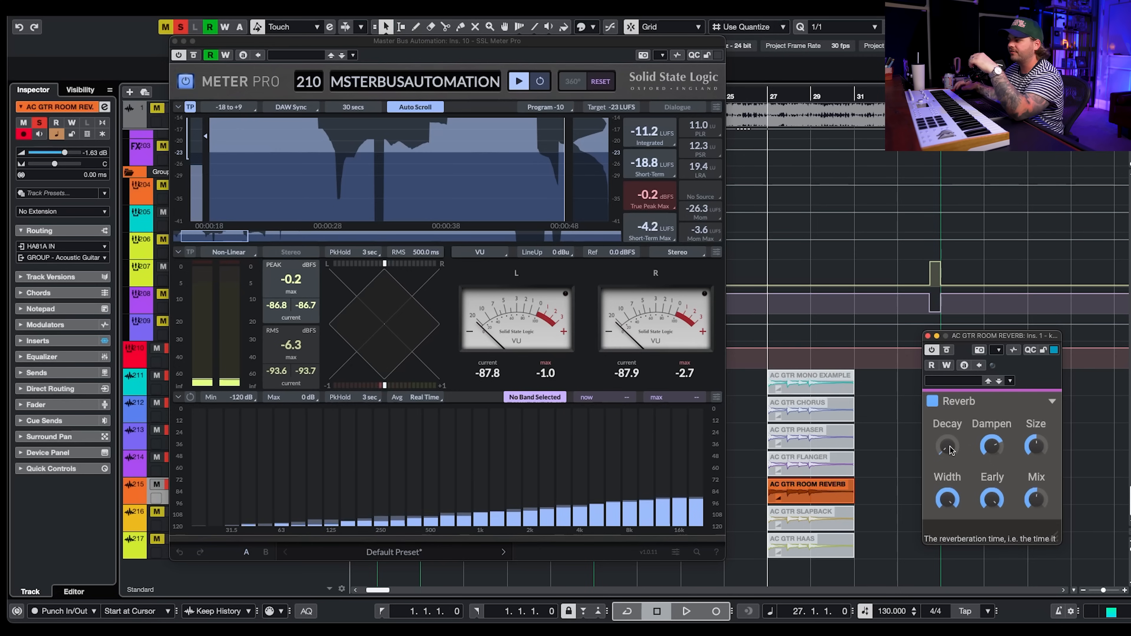
mouse_move(1036, 499)
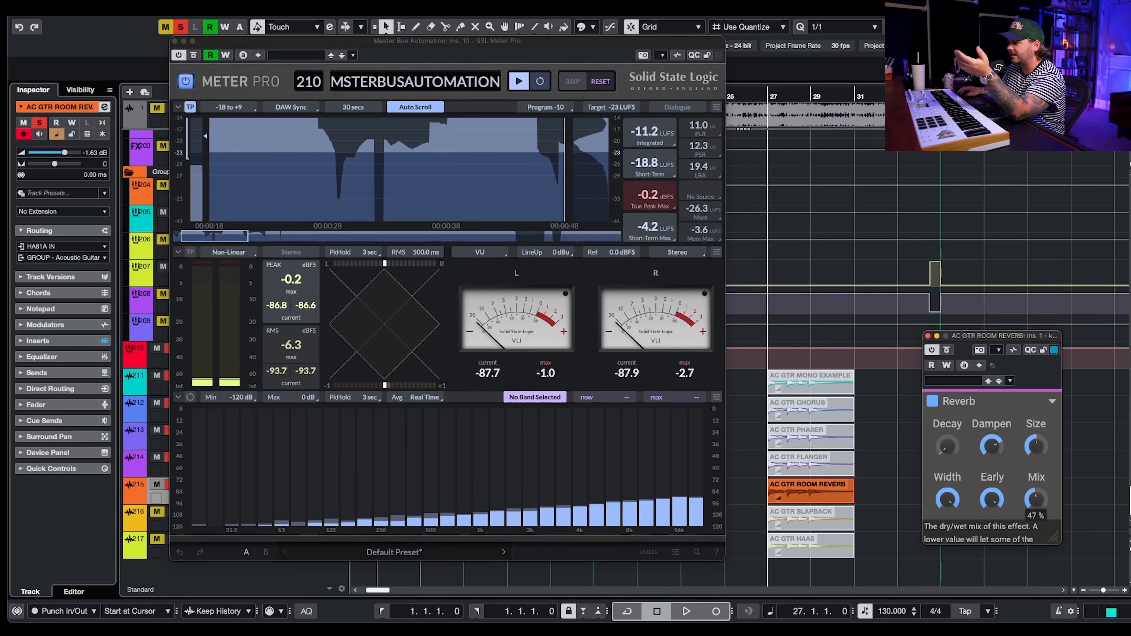
drag(1036, 499, 1037, 506)
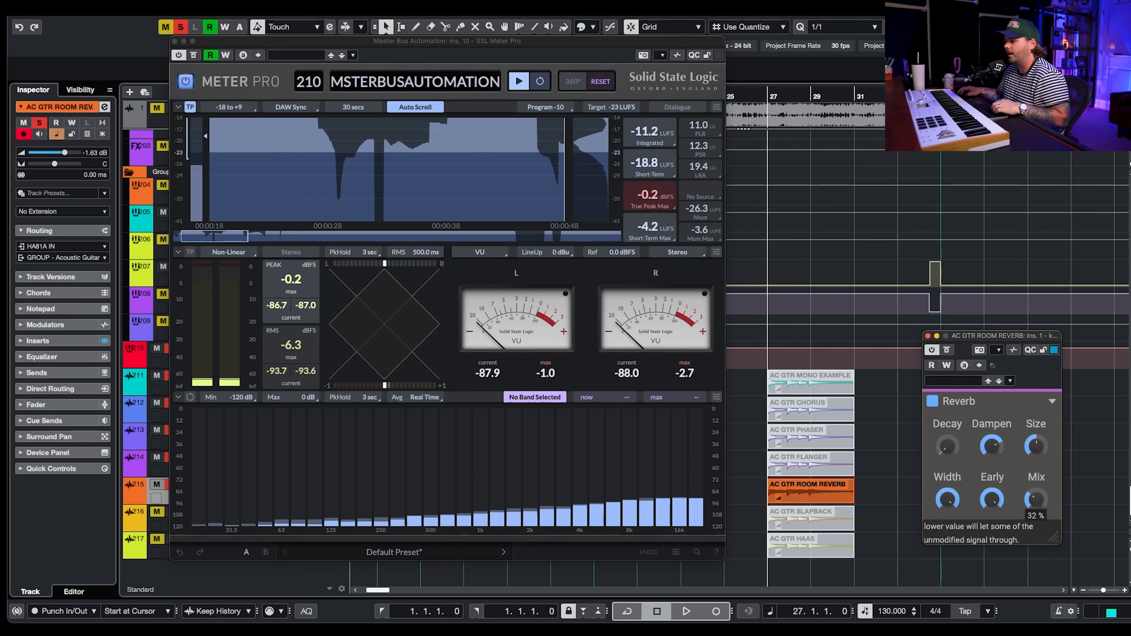
key(space)
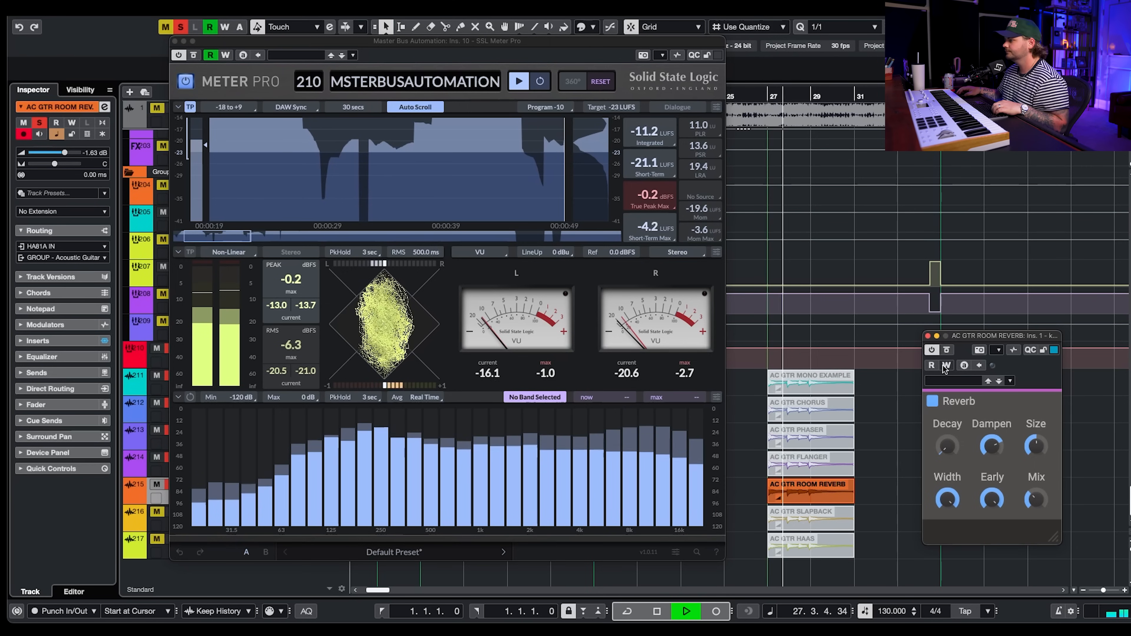
- Toggle the Reverb bypass off and back on during playback, then stop
click(947, 350)
click(947, 350)
key(space)
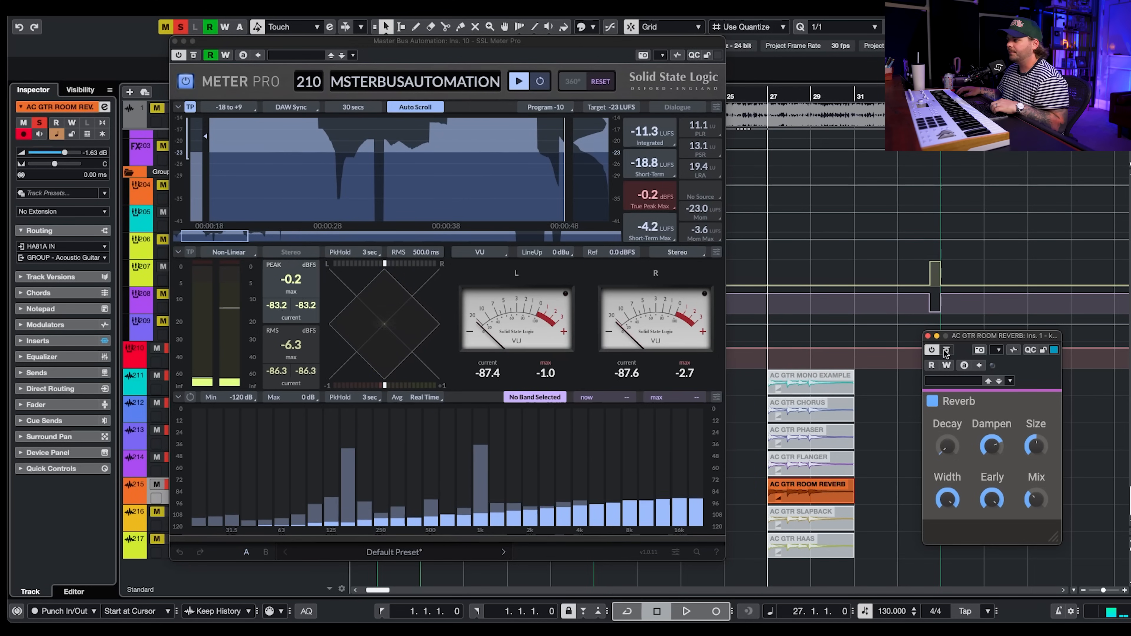
- Close the Reverb window, select the AC GTR SLAPBACK event and open its Dual Delay plugin
click(928, 336)
click(824, 519)
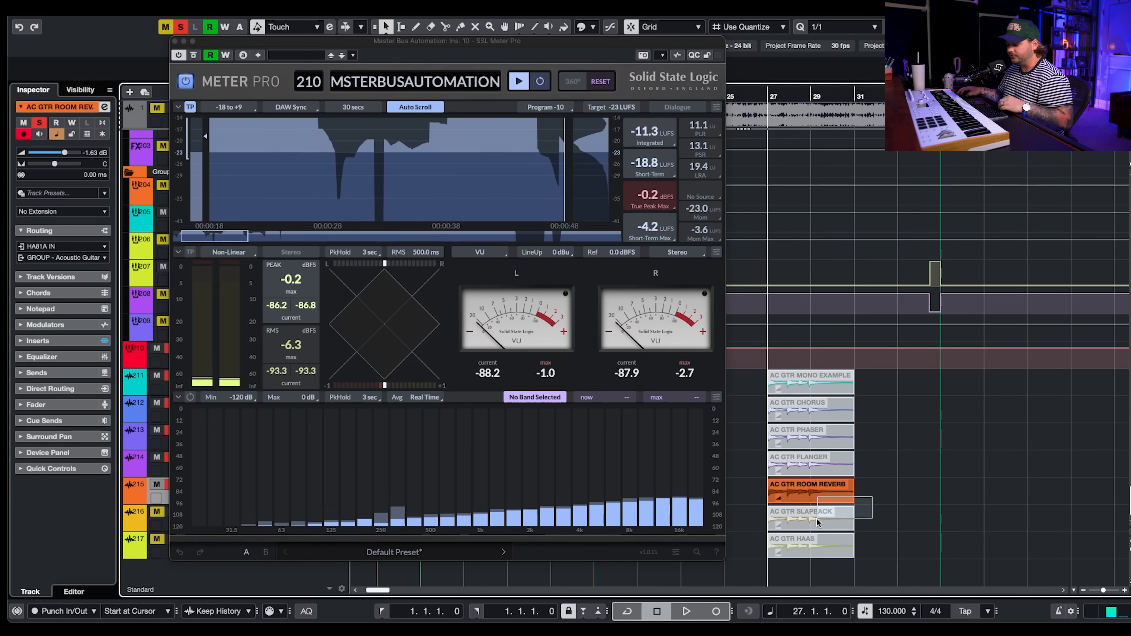
click(167, 517)
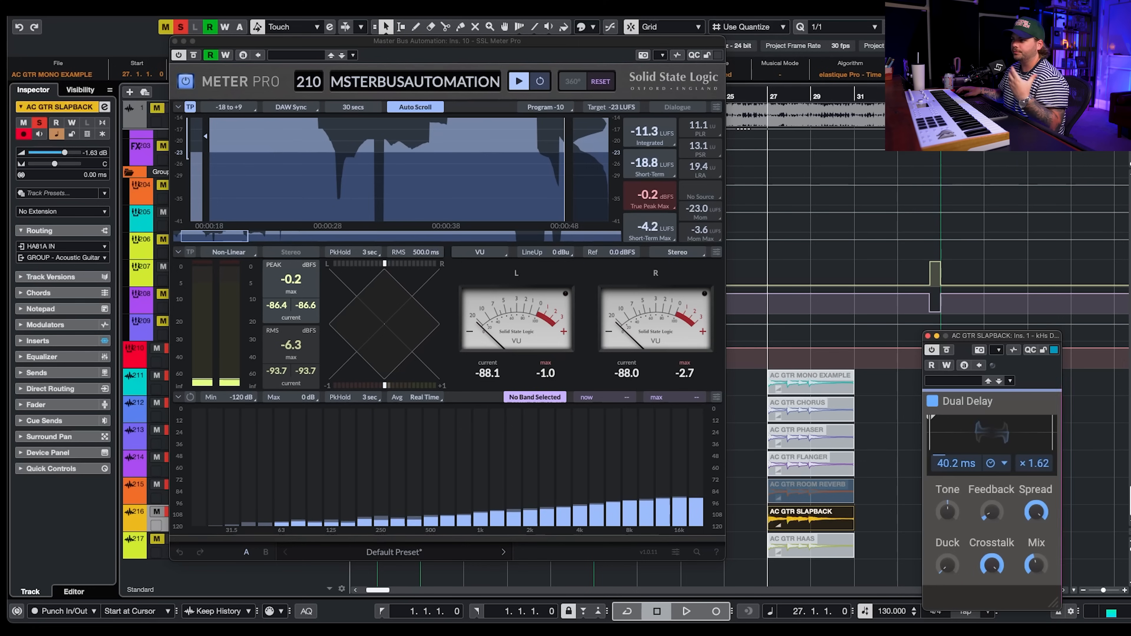
drag(1019, 340, 1018, 284)
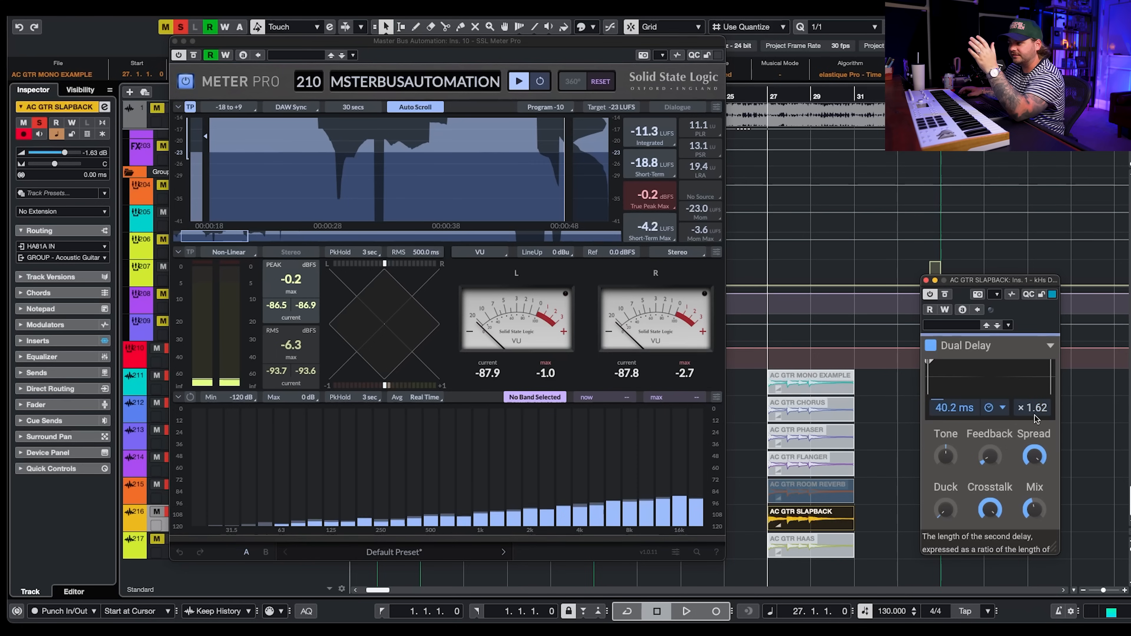
- Play the slapback example and toggle the Dual Delay bypass off and on to compare the meter
drag(1039, 458, 1040, 458)
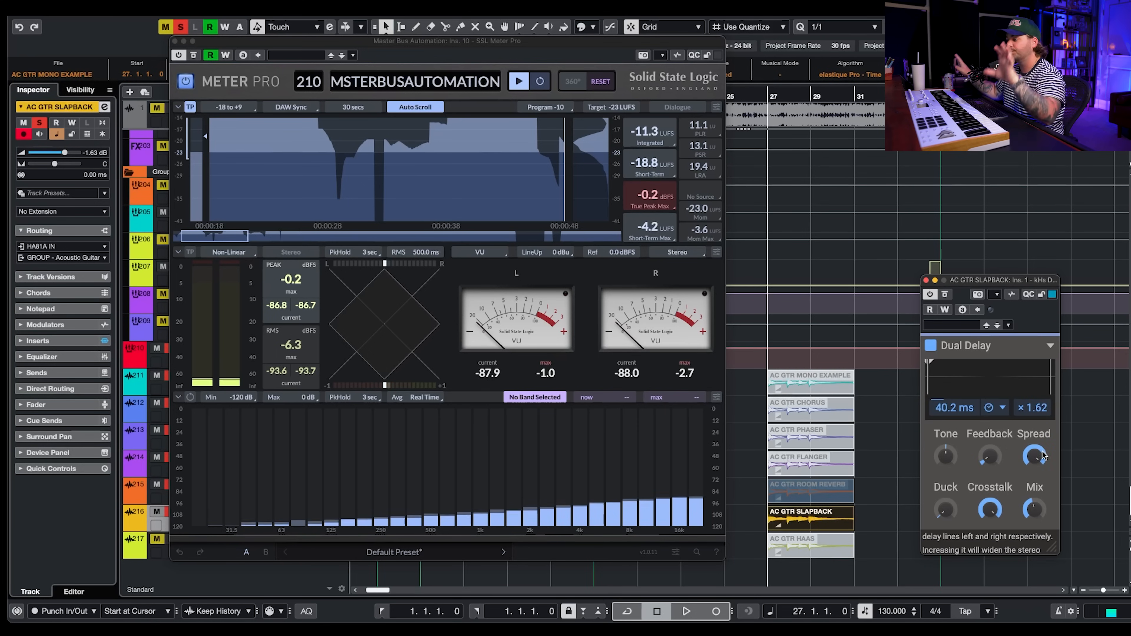
drag(1037, 510, 1038, 510)
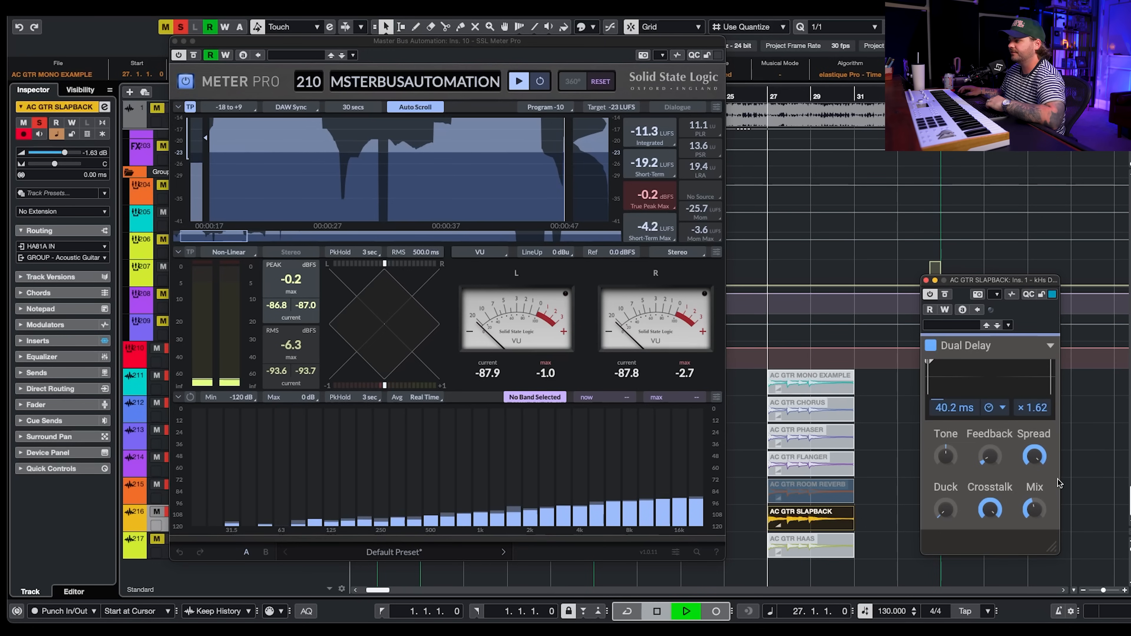
key(space)
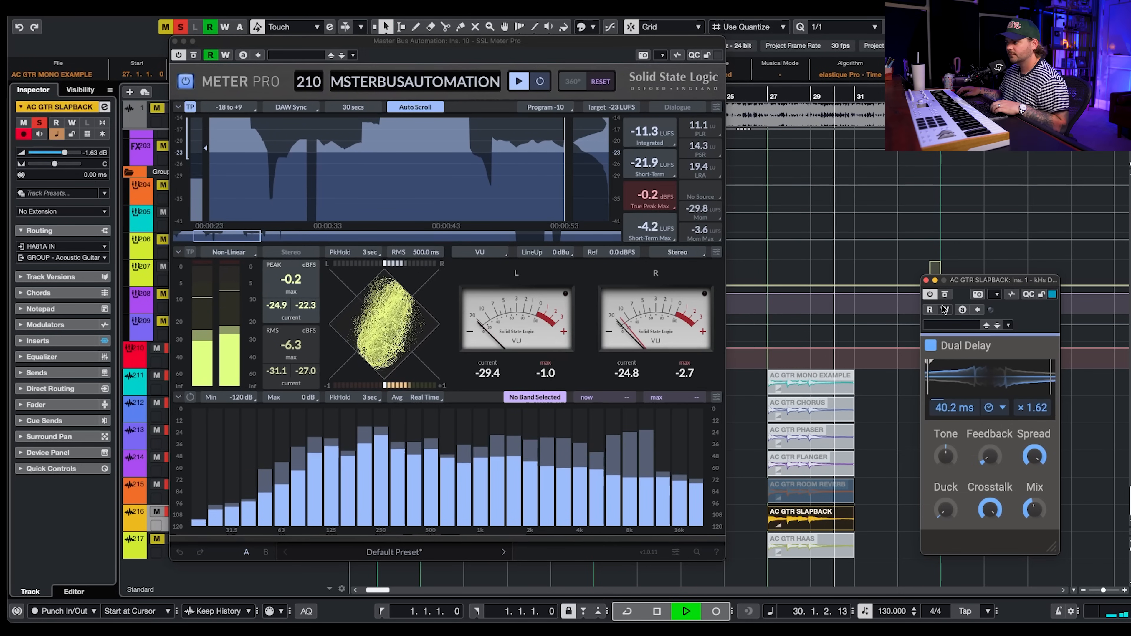
click(946, 295)
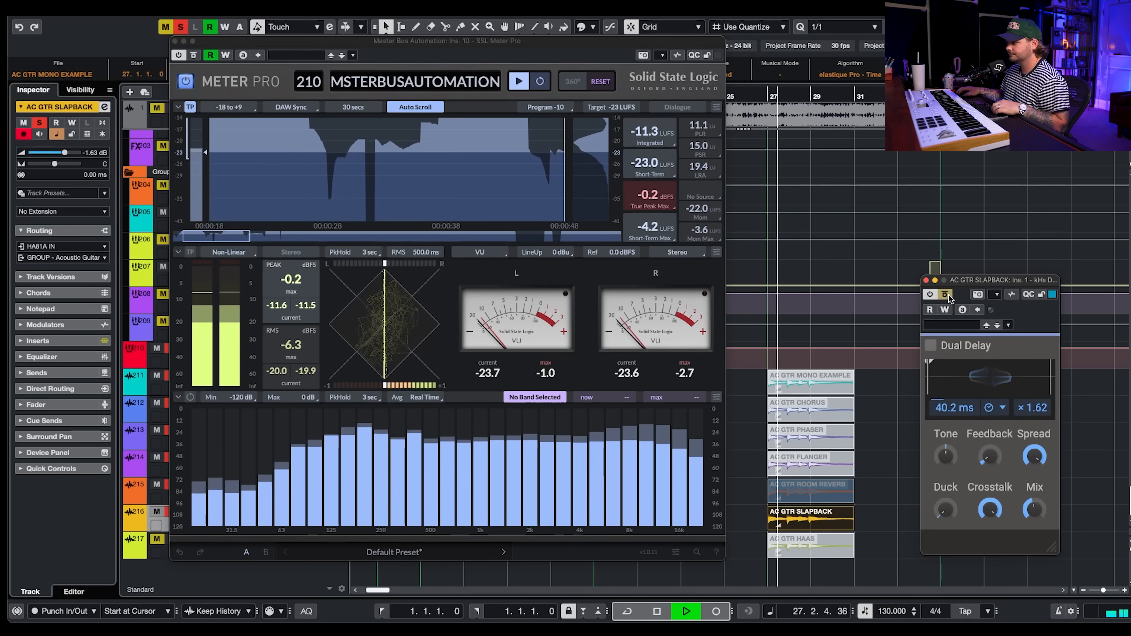
click(946, 295)
key(space)
- Change the Dual Delay's delay time during playback, ending at about 57 ms
drag(960, 413, 962, 413)
key(space)
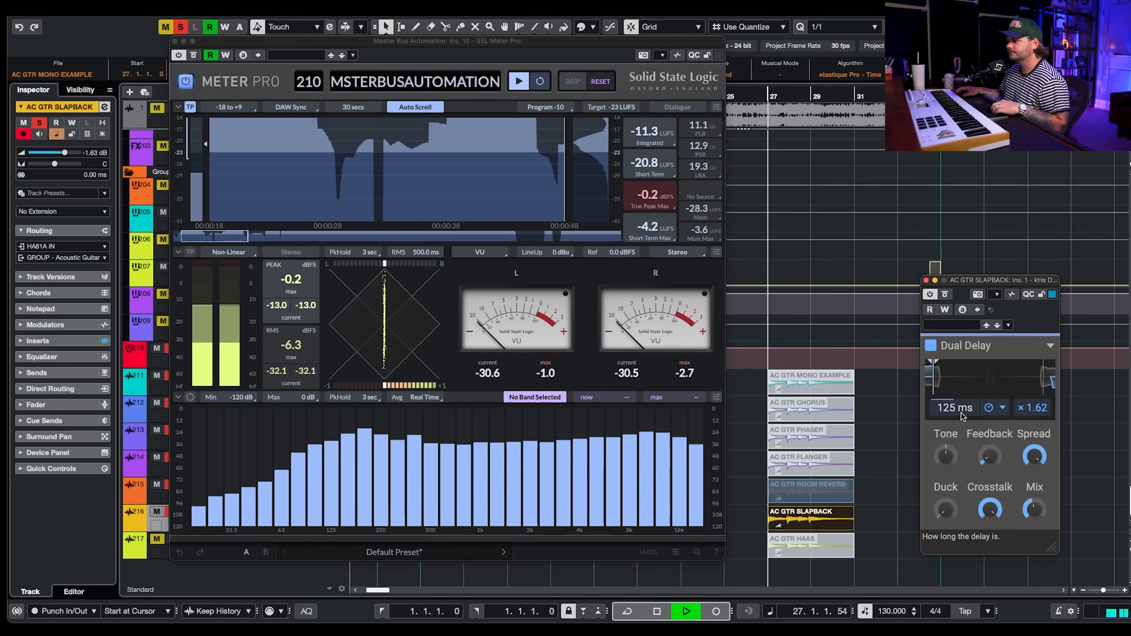
drag(962, 413, 970, 416)
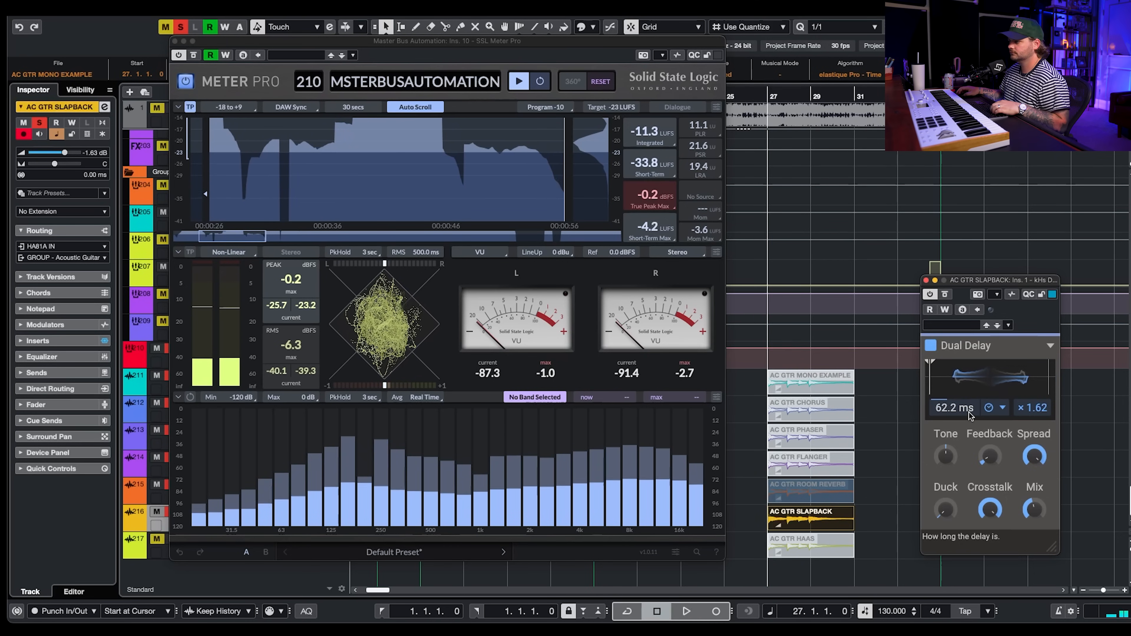
key(space)
drag(970, 415, 970, 414)
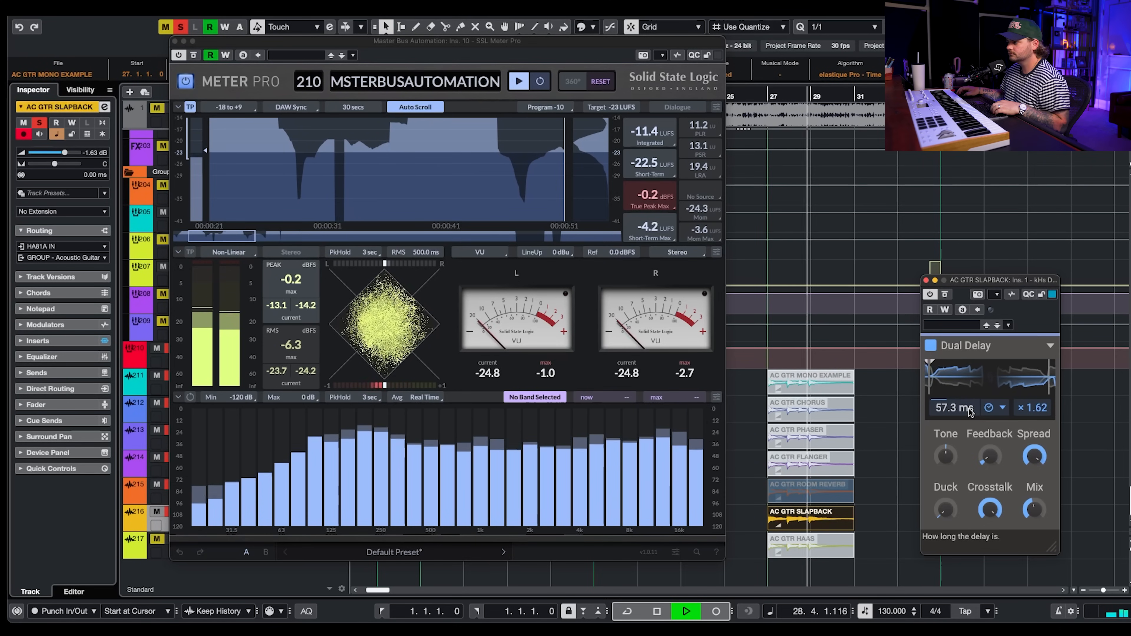
key(space)
- Shorten the delay time to about 18 ms and replay the slapback example to compare
drag(970, 414, 968, 410)
scroll(968, 411, down, 7)
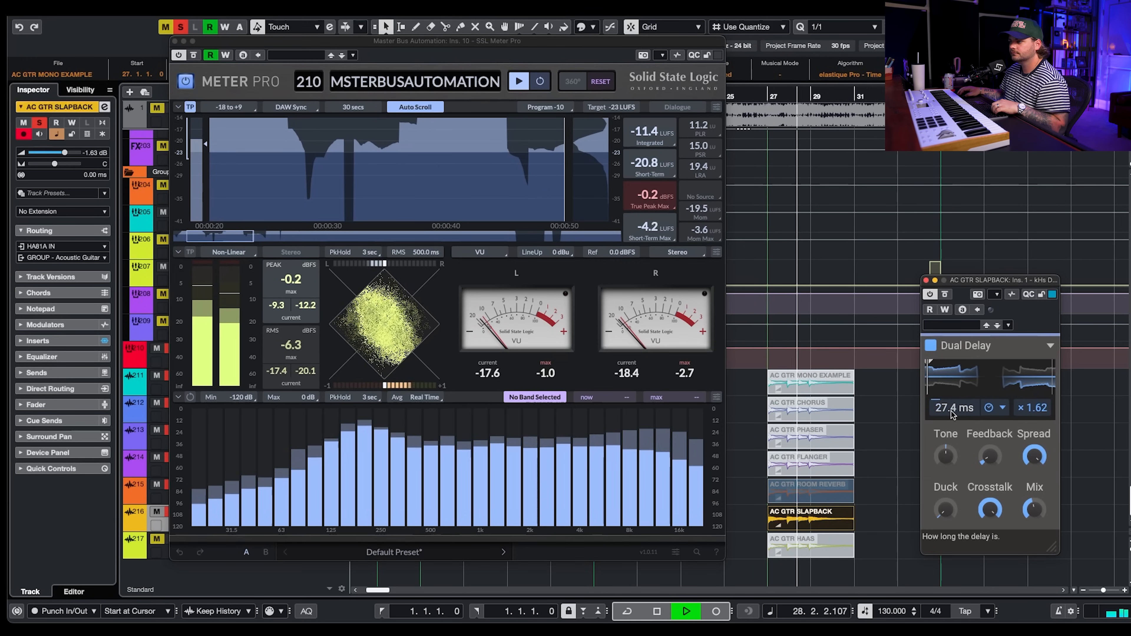
drag(953, 412, 956, 415)
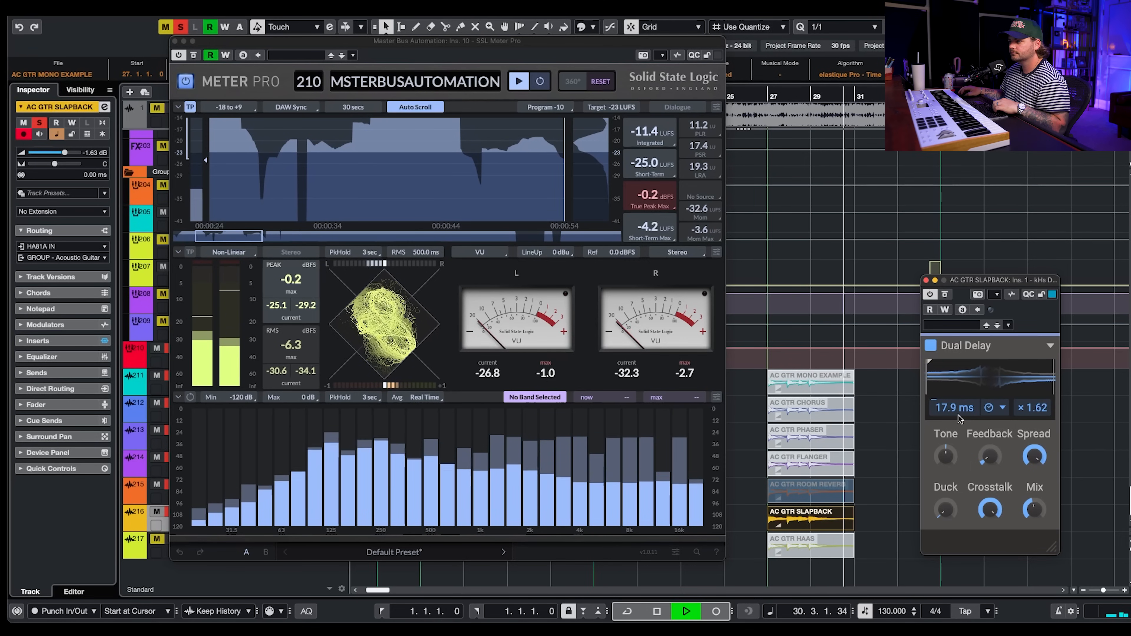
key(space)
key(space)
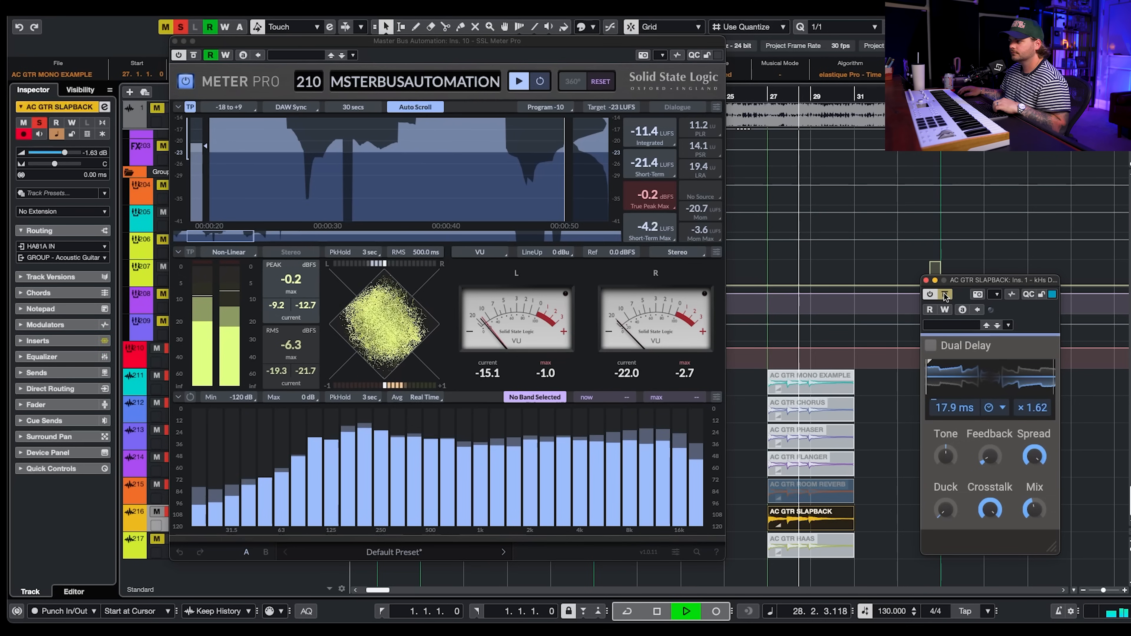
key(space)
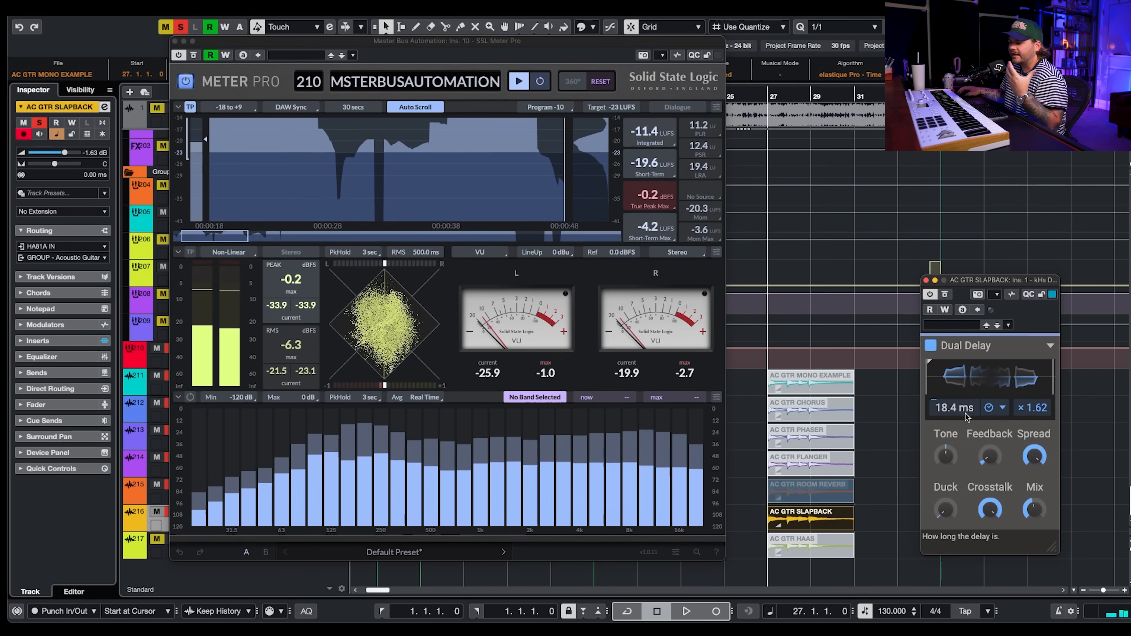
- Set the Dual Delay time to about 44 ms and play the slapback example to compare
drag(965, 414, 965, 376)
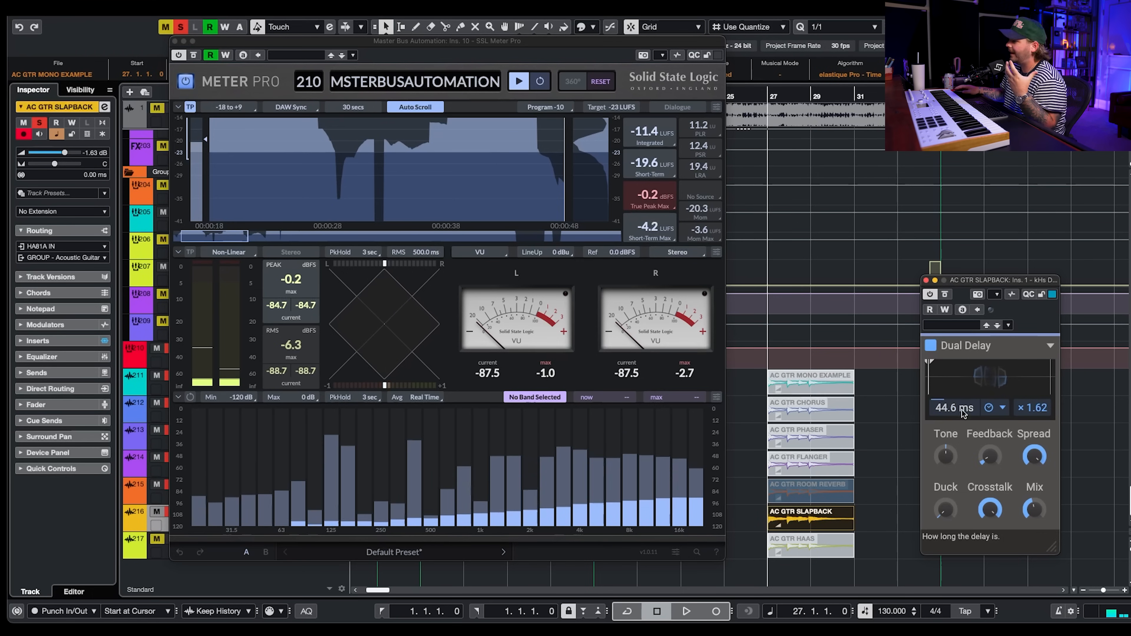
key(space)
drag(951, 415, 952, 417)
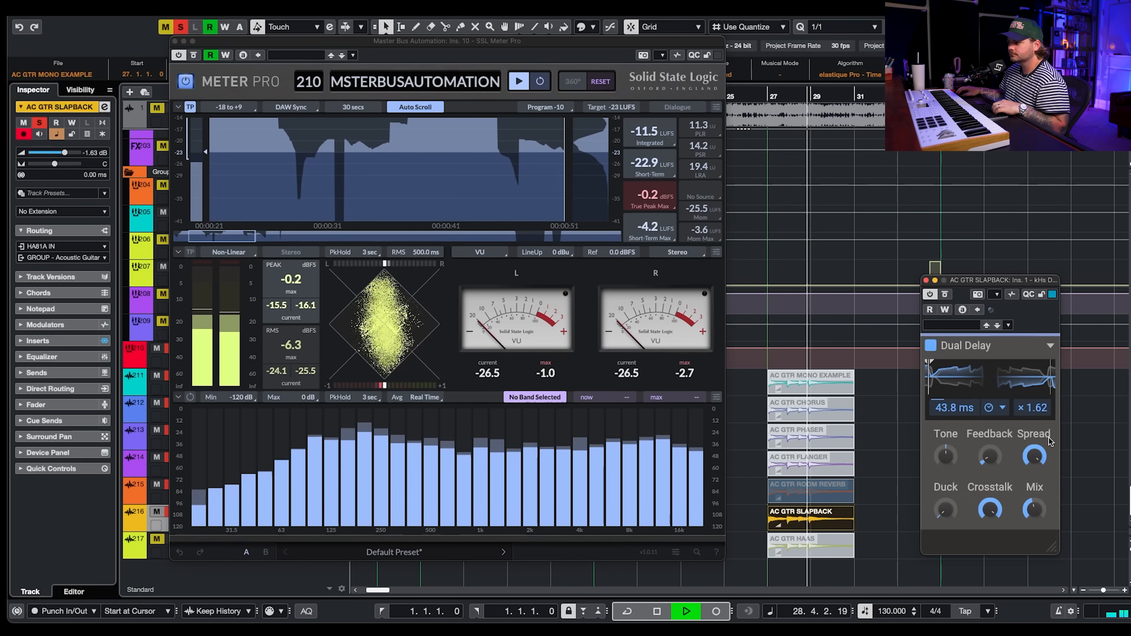
key(space)
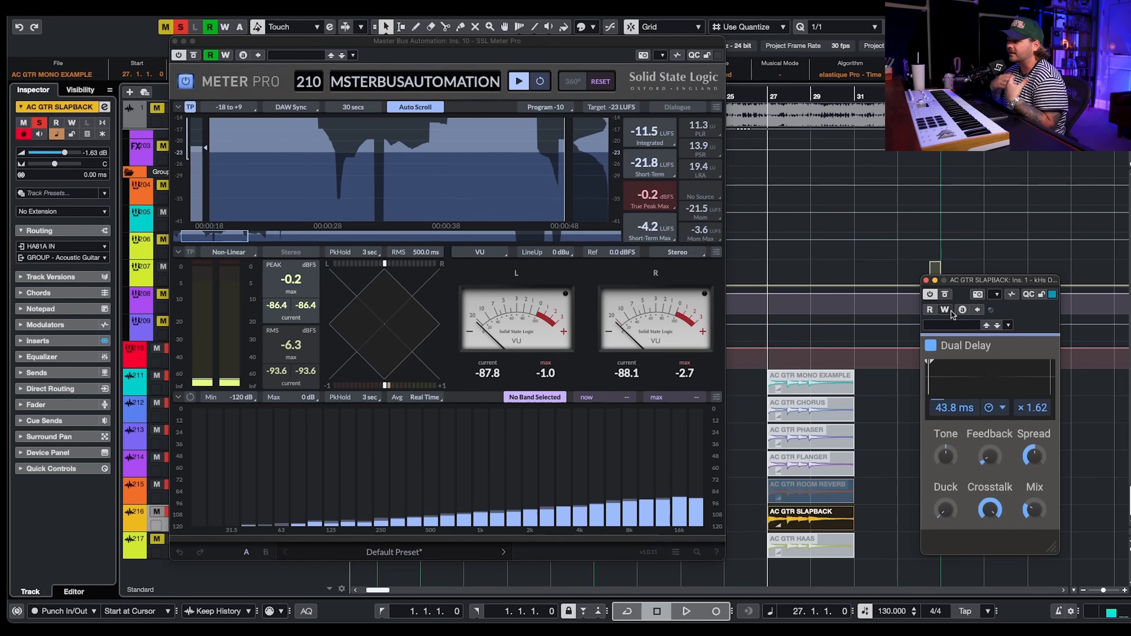
key(space)
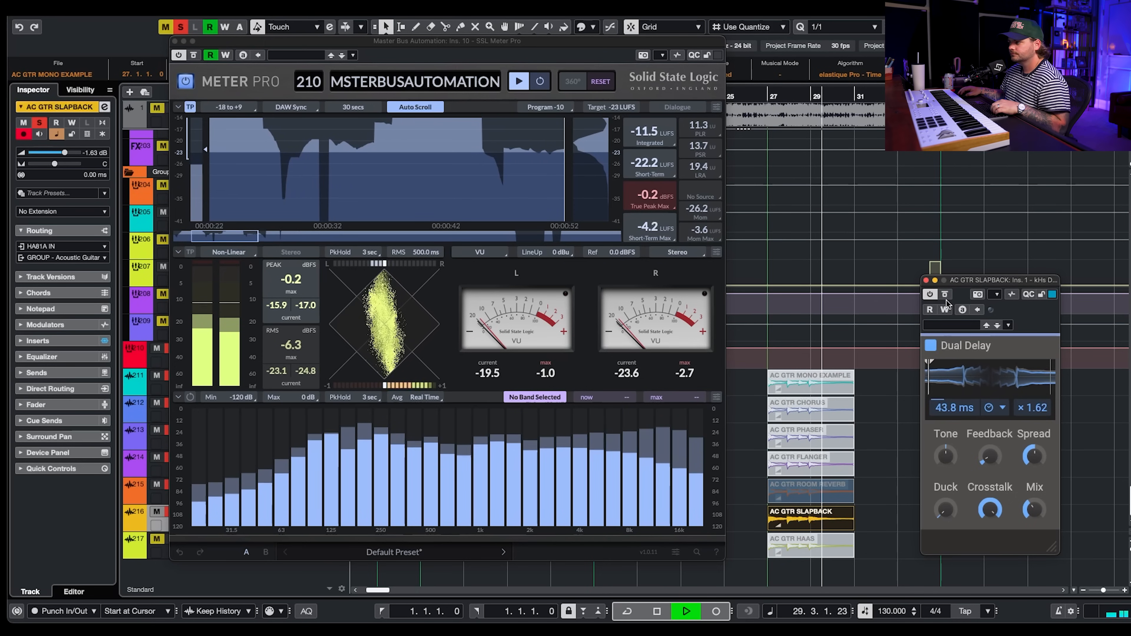
key(space)
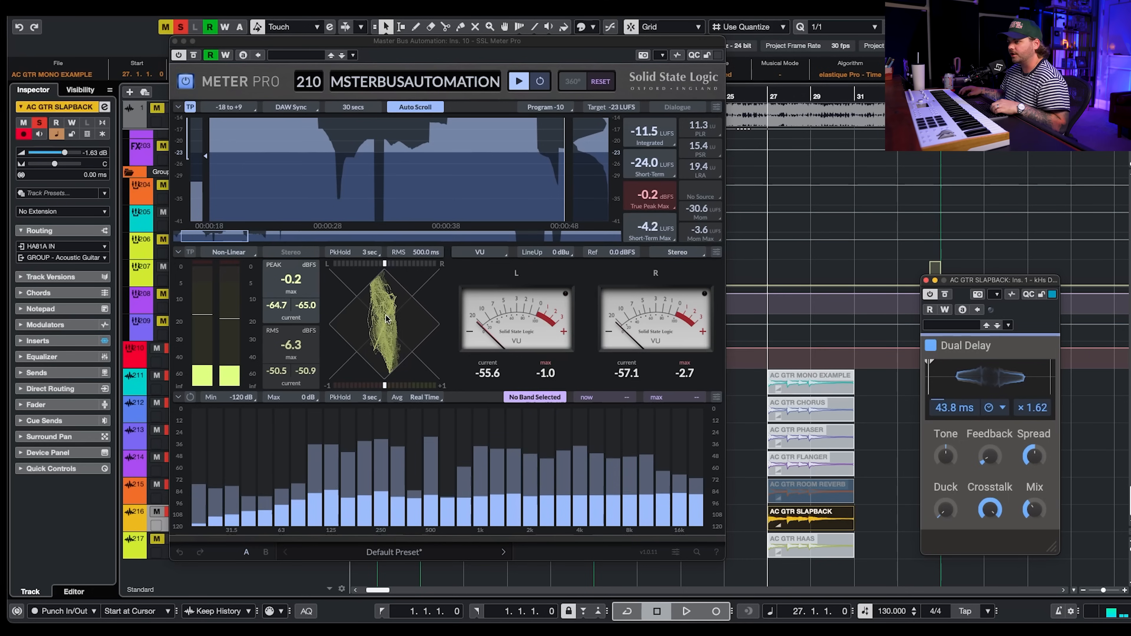
- Toggle the Dual Delay bypass off and on during playback to compare the meter
click(945, 295)
key(space)
click(945, 295)
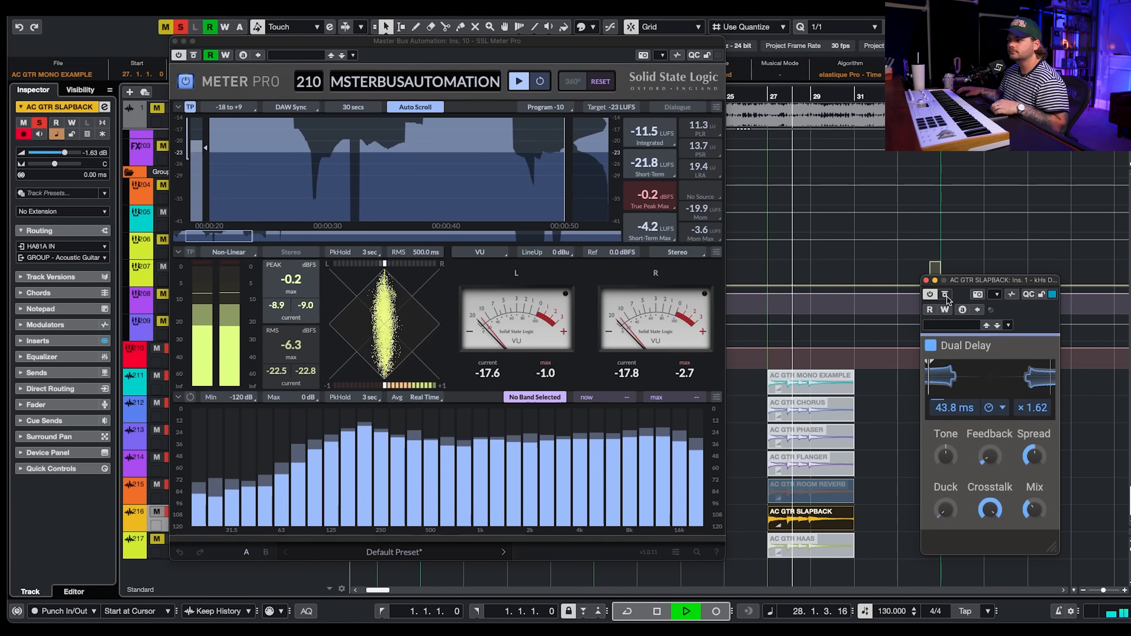
click(945, 296)
click(945, 295)
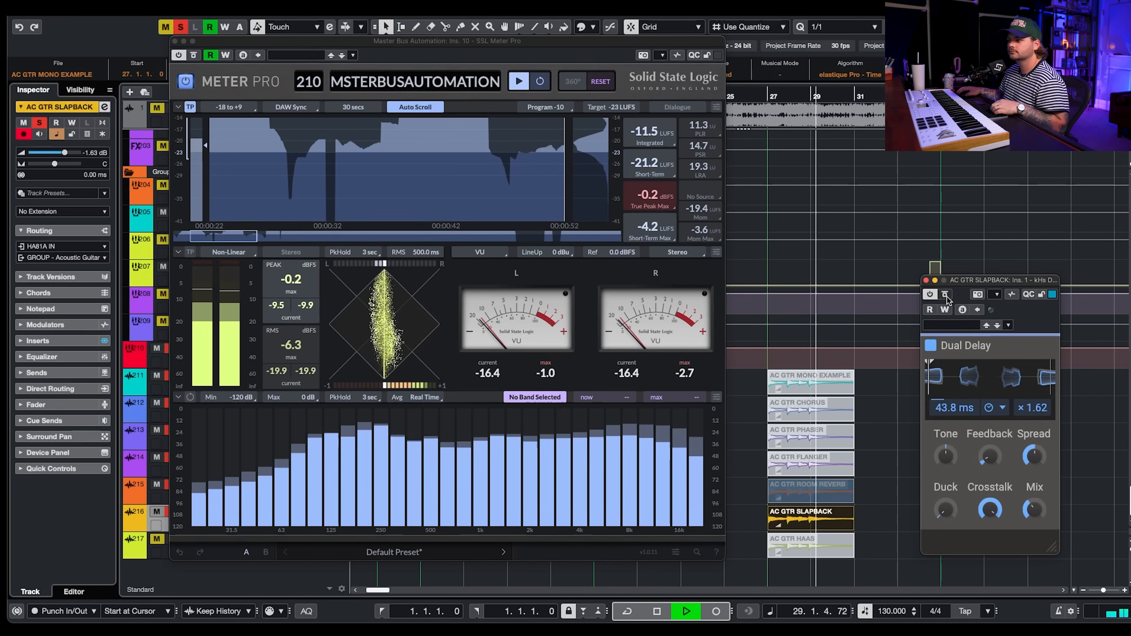
key(space)
- Close the Dual Delay window, select the AC GTR HAAS event, open its Haas plugin and play the example
click(926, 280)
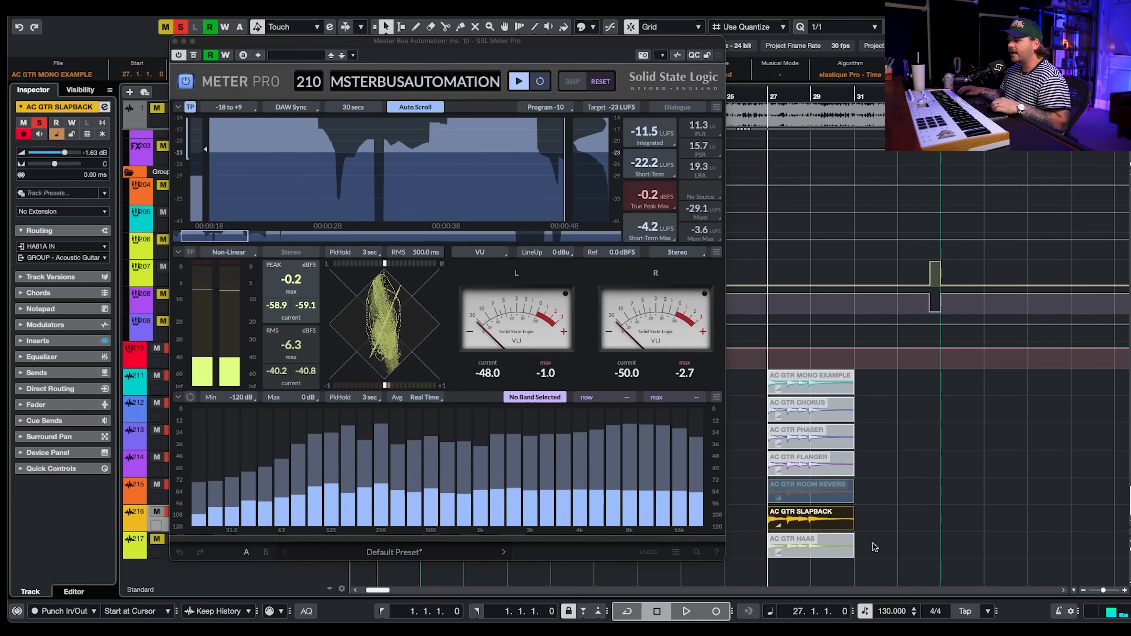
click(826, 546)
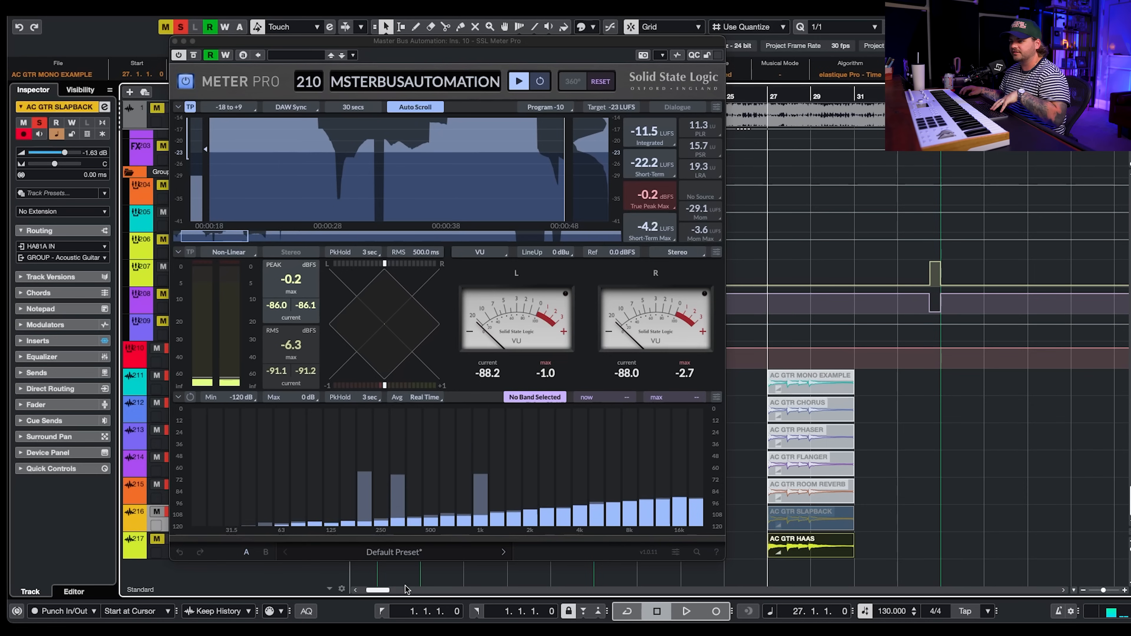
click(165, 553)
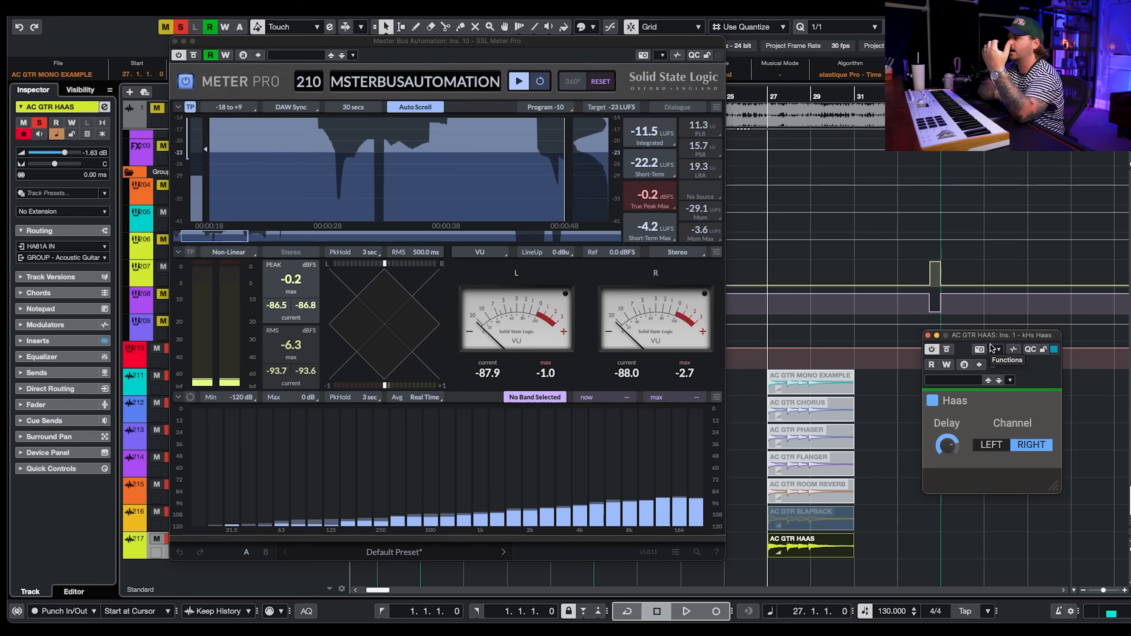
mouse_move(948, 444)
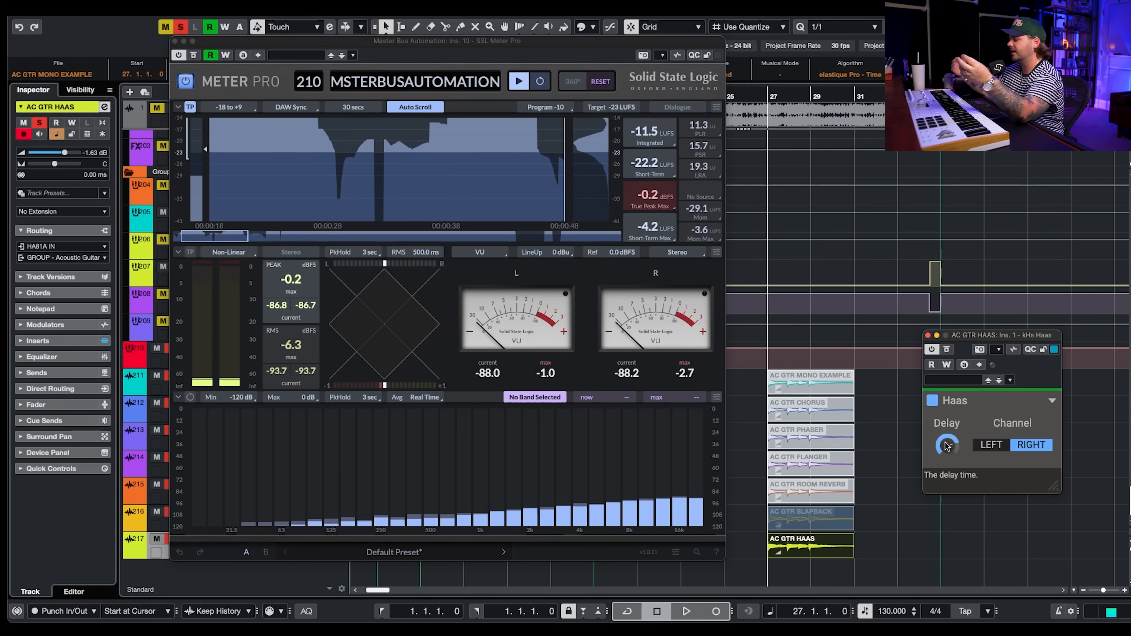
drag(947, 445, 947, 439)
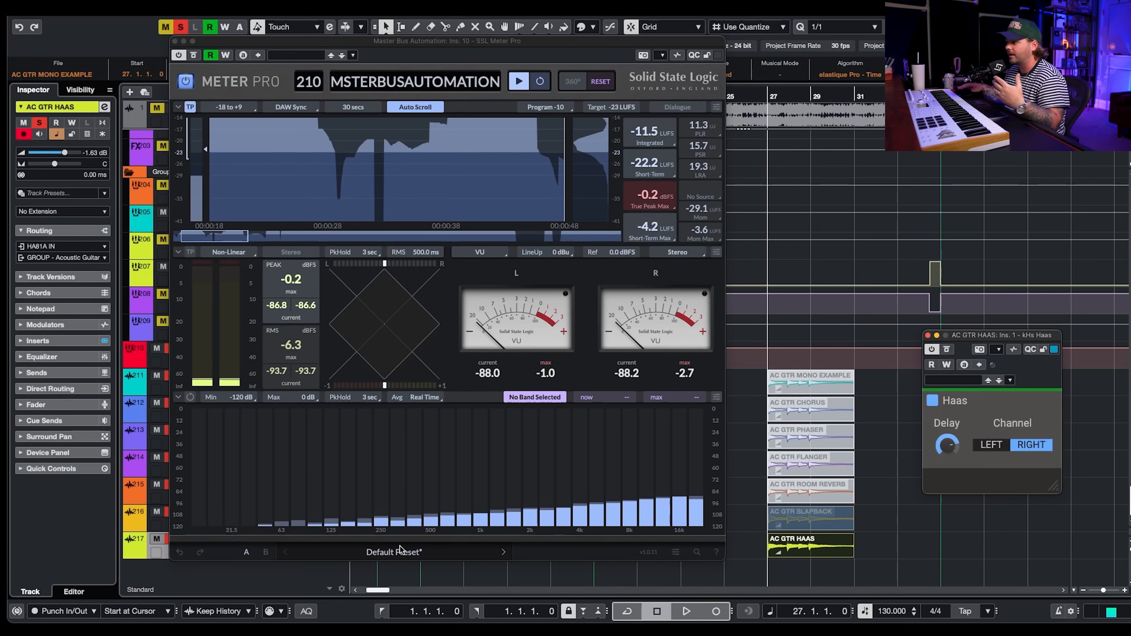
key(space)
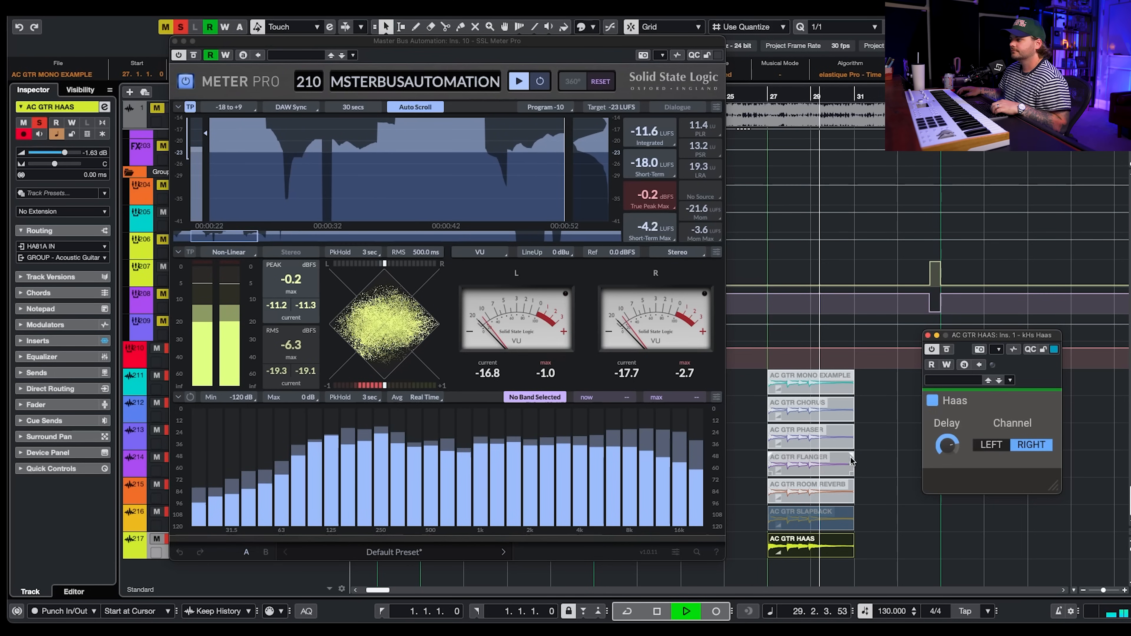
key(space)
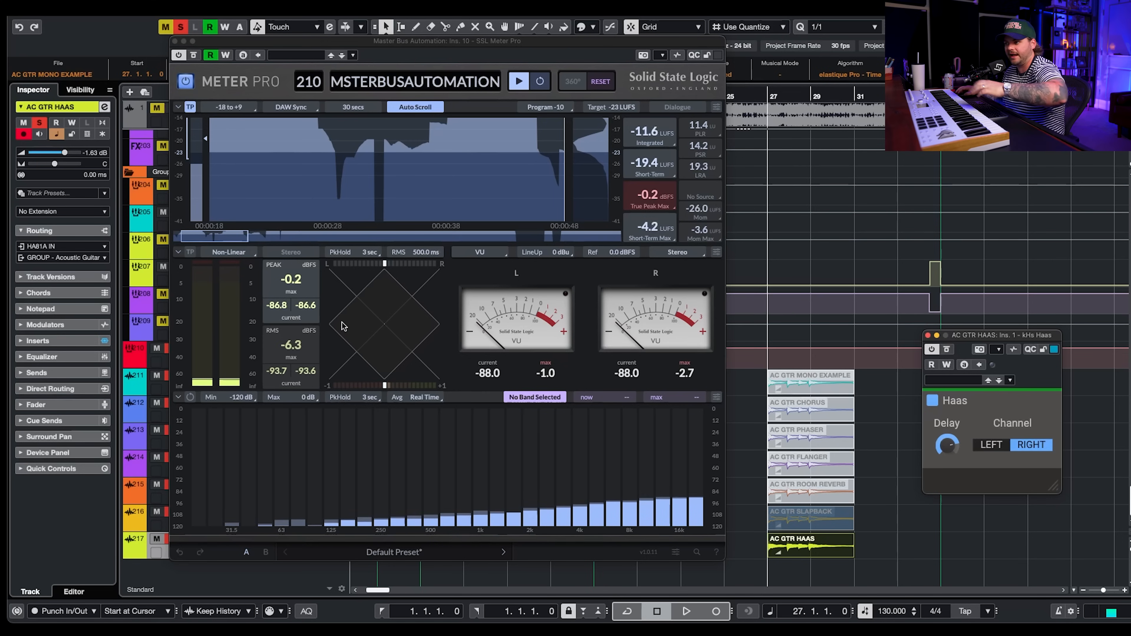
- Raise the Haas delay time during playback and replay the Haas example to compare
key(space)
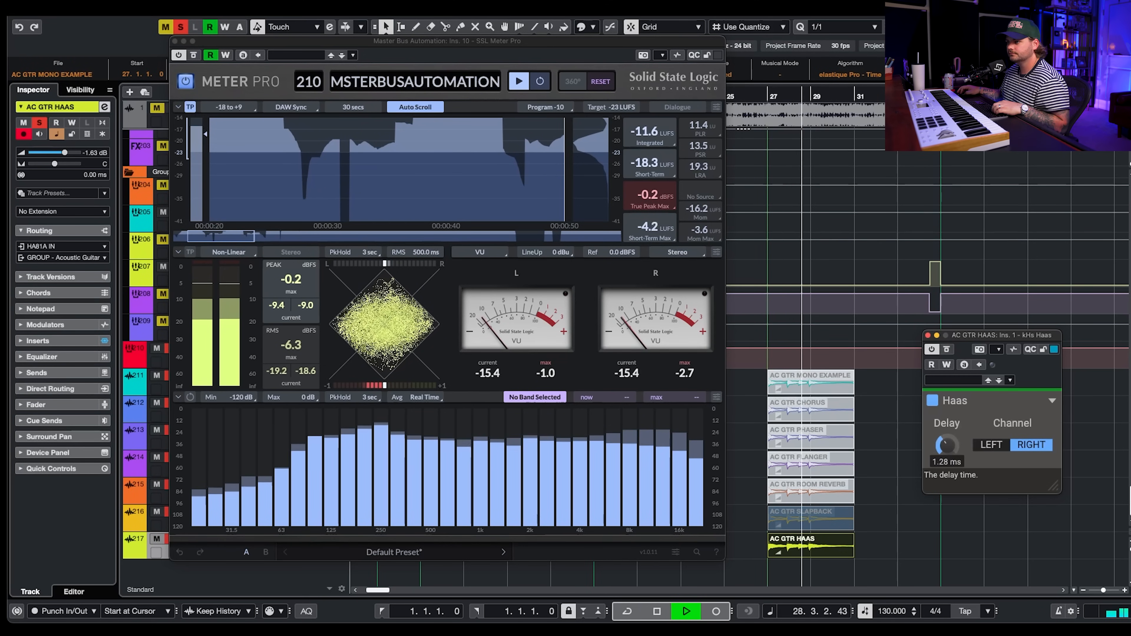
drag(950, 440, 950, 414)
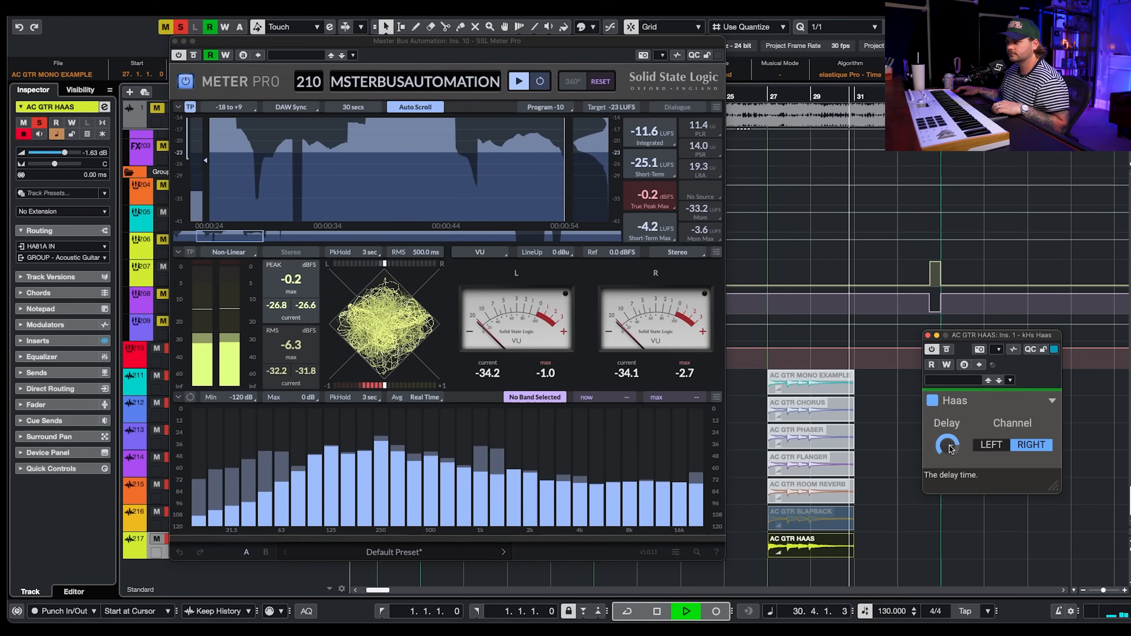
key(space)
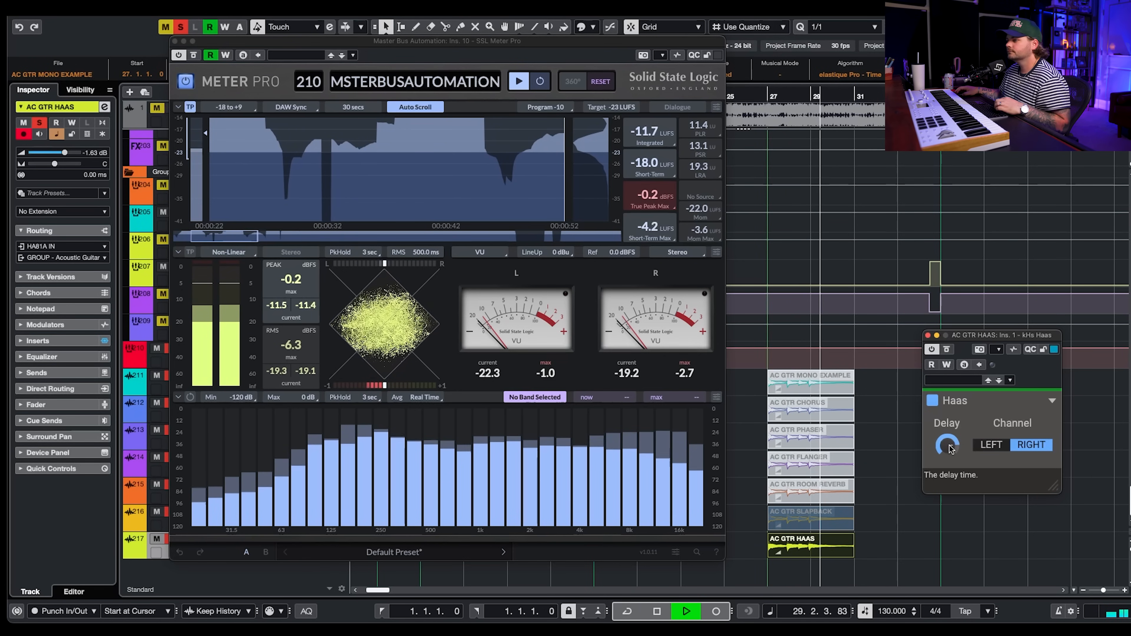
key(space)
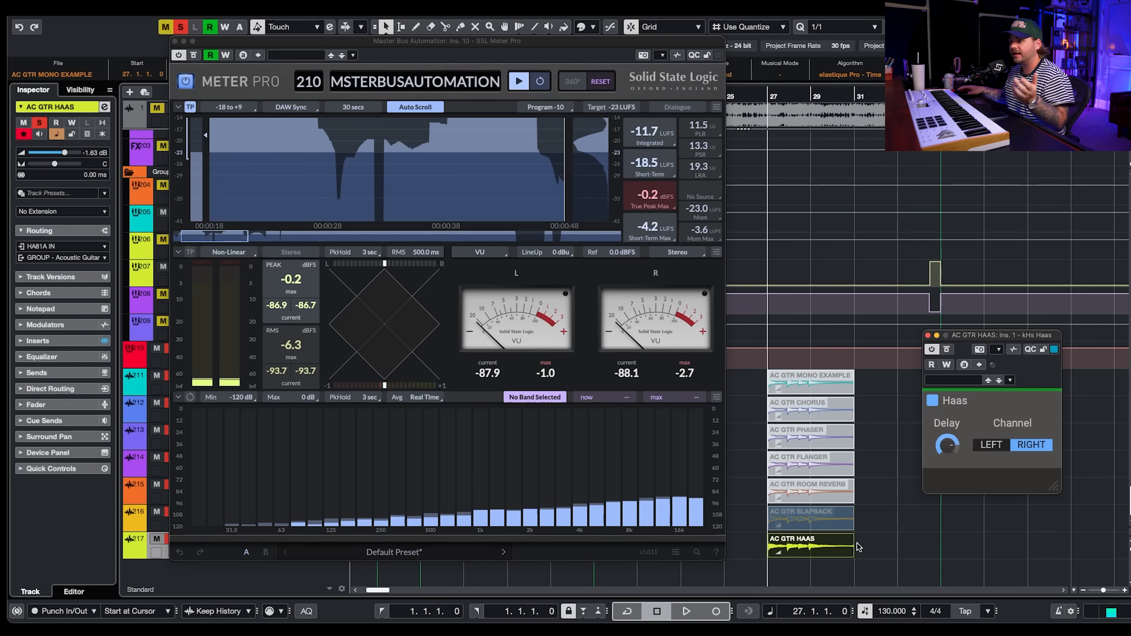
- Close the Haas and Meter Pro windows and clear all solos
scroll(857, 543, up, 5)
scroll(857, 544, right, 1)
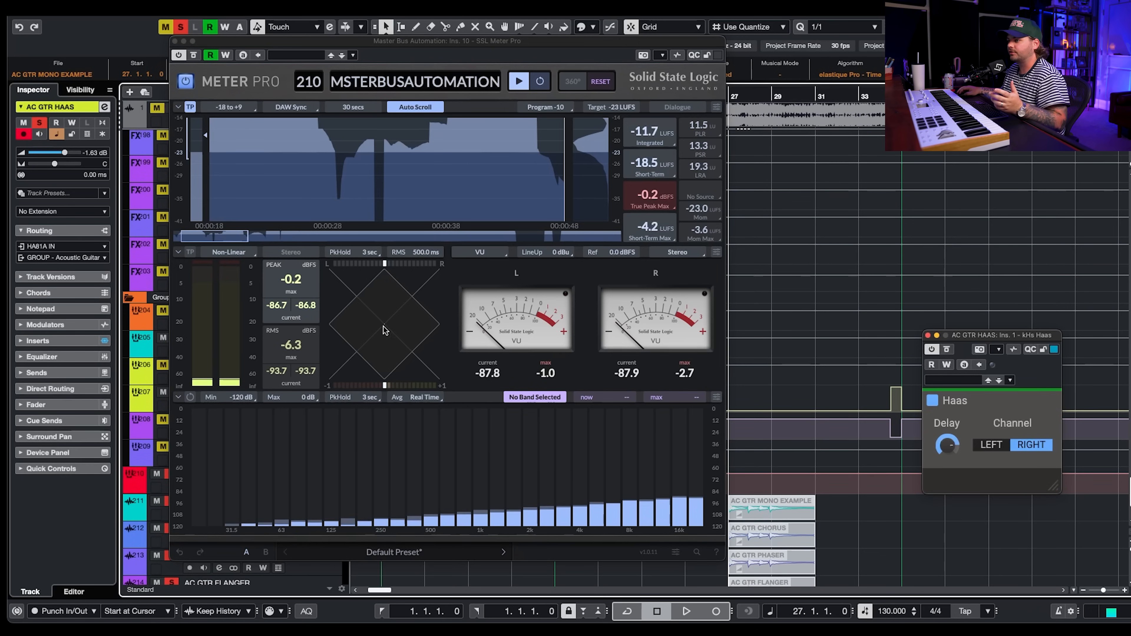
scroll(854, 510, down, 4)
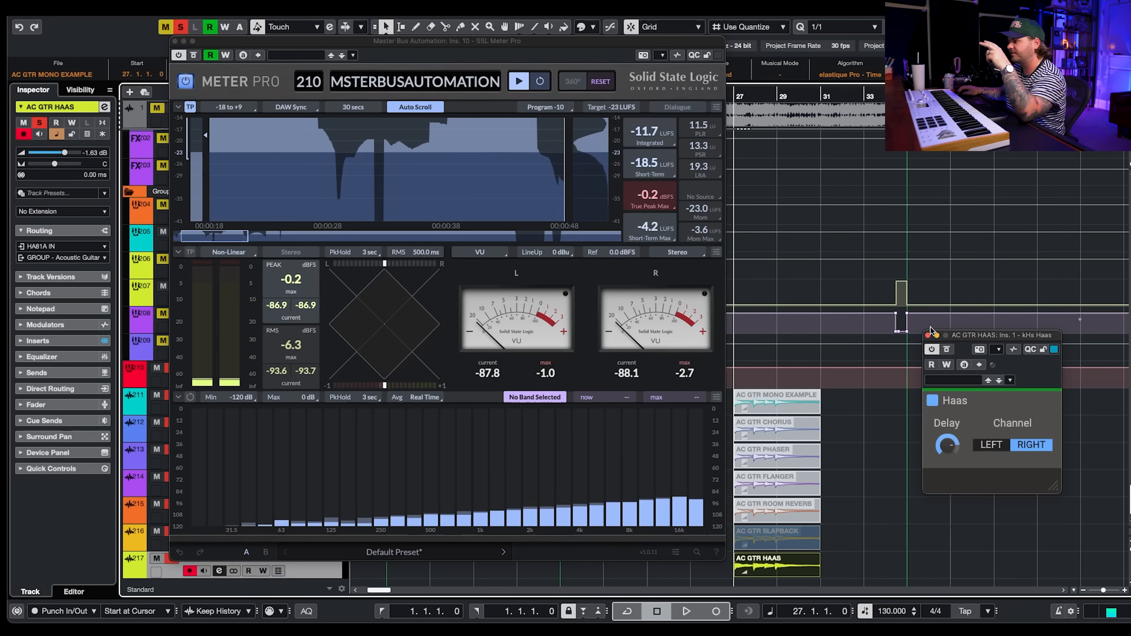
click(928, 335)
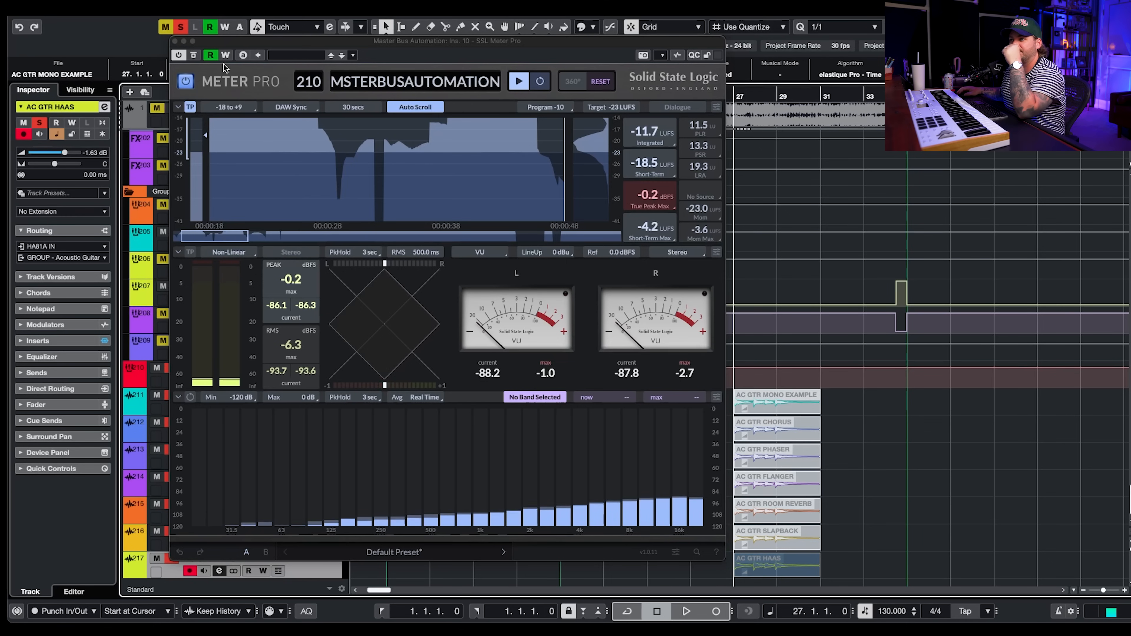
click(175, 41)
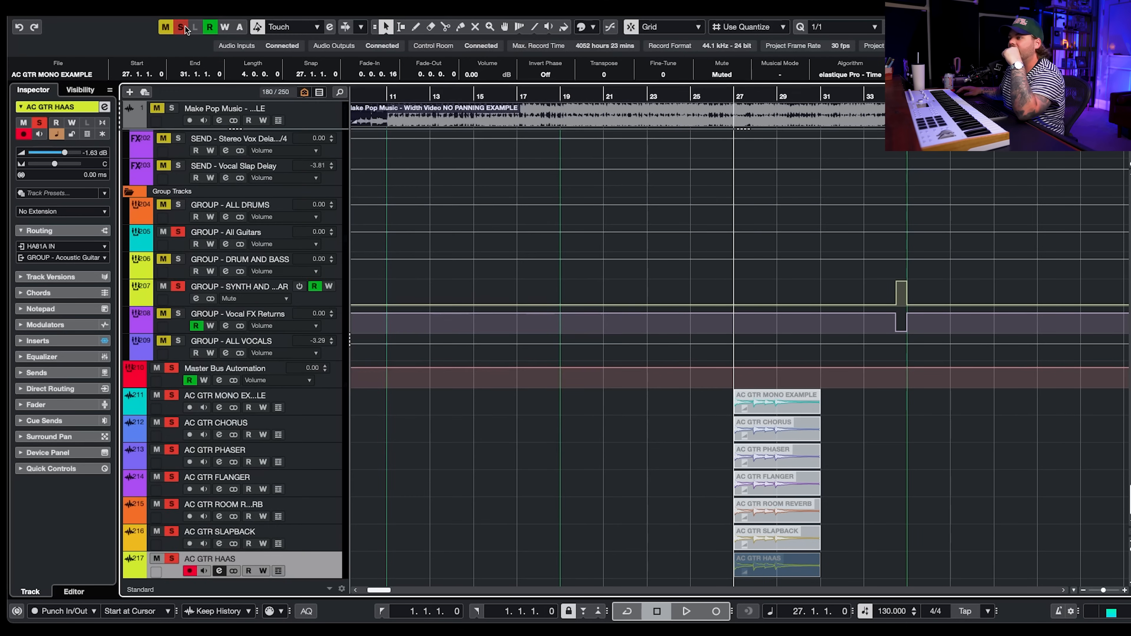
click(181, 27)
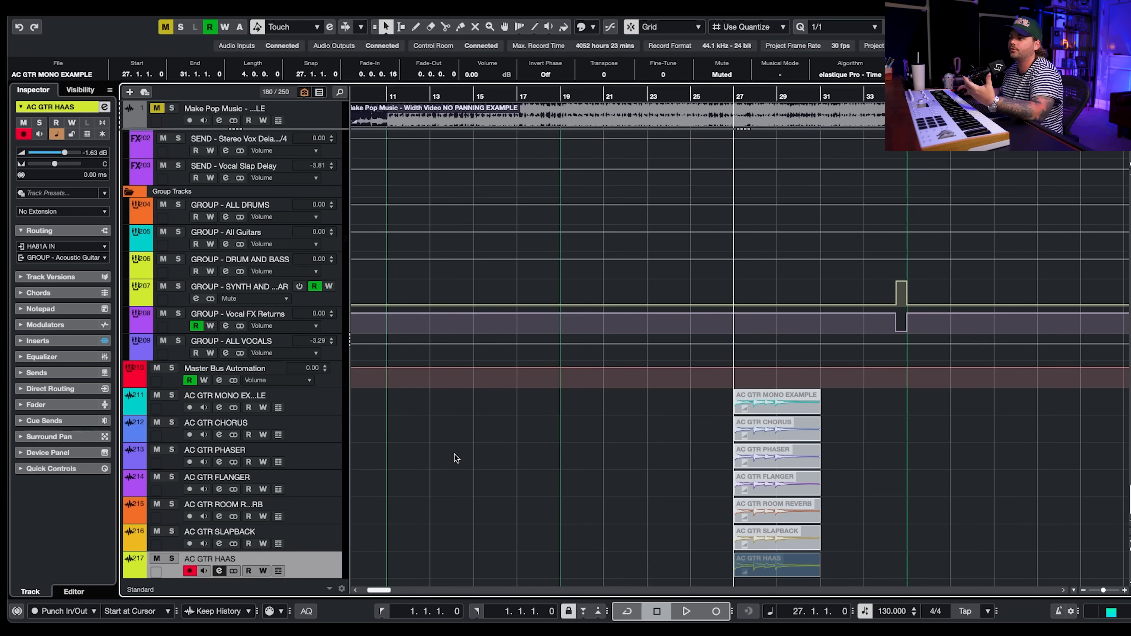
- Place the playback position at bar 11 and reopen the Master Bus Automation Meter Pro window
scroll(454, 455, up, 20)
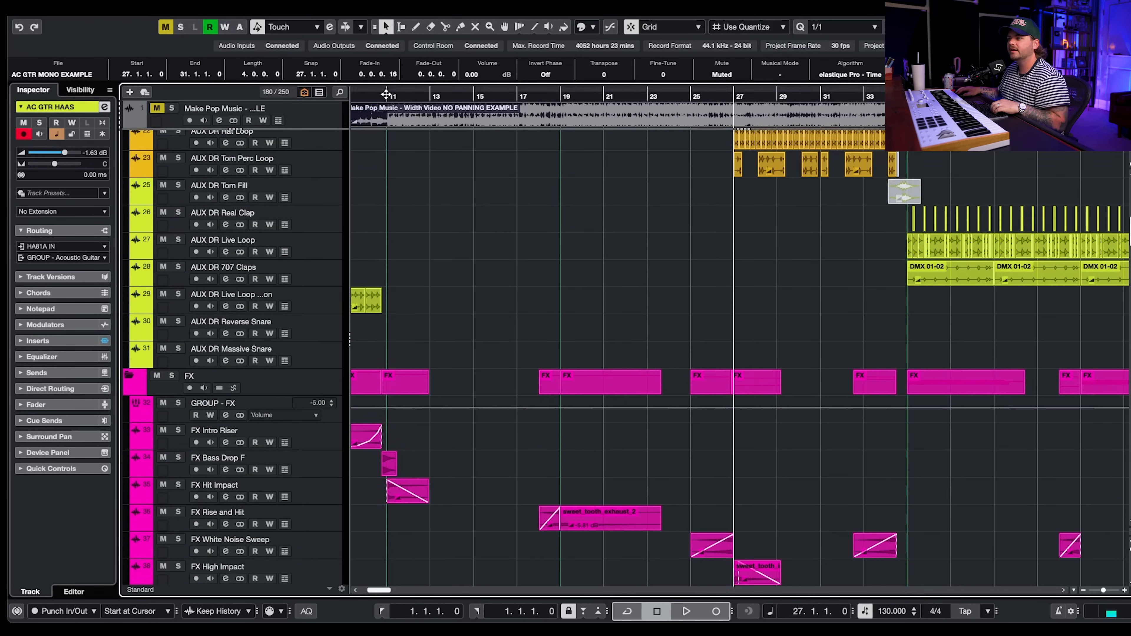
click(385, 95)
scroll(436, 268, down, 20)
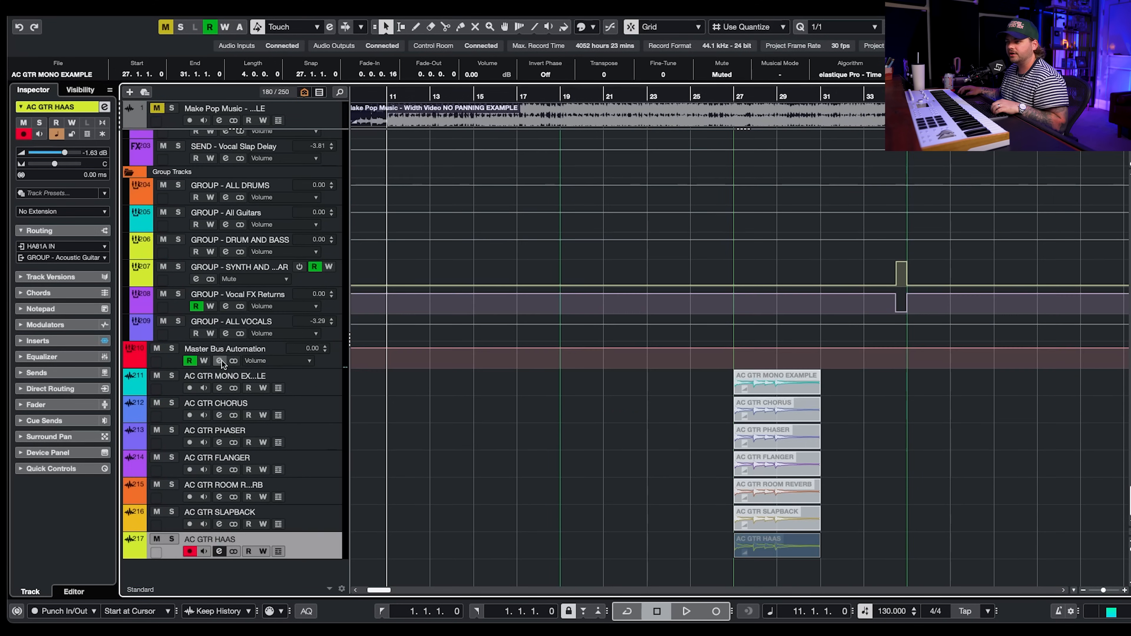
click(222, 364)
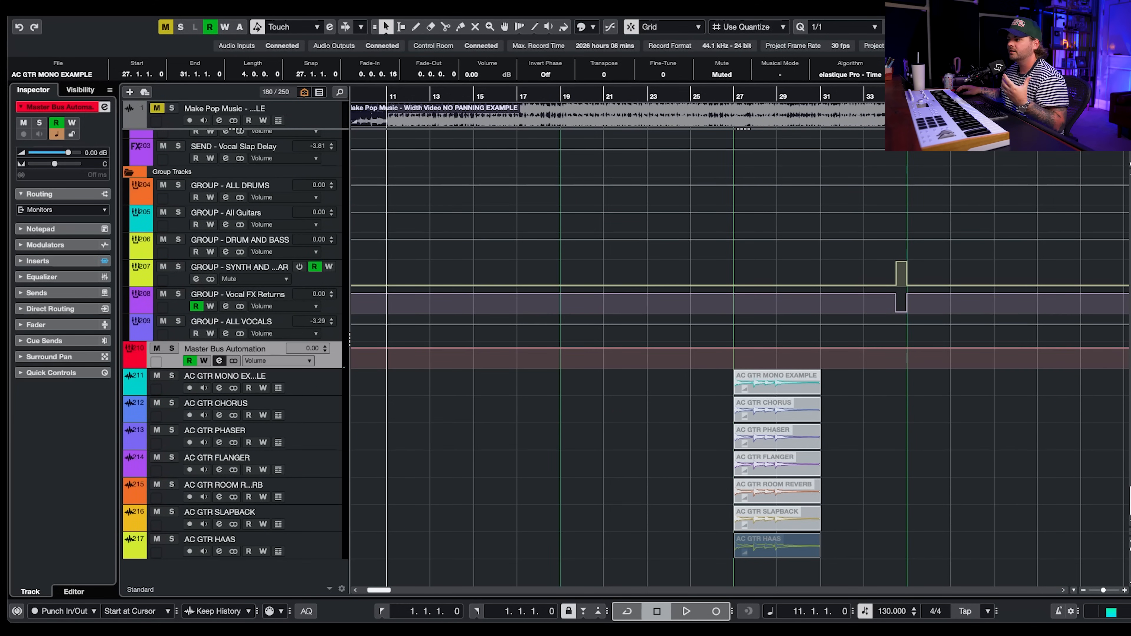
drag(550, 46, 554, 153)
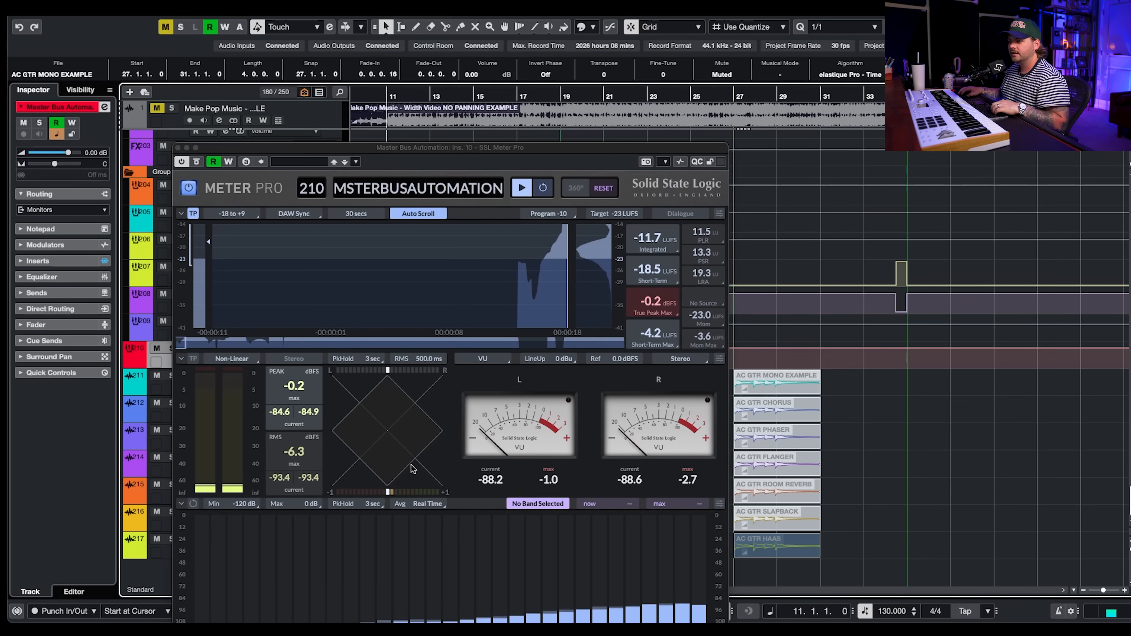
- Play the full mix from bar 11 and from later markers while watching Meter Pro's stereo width
key(space)
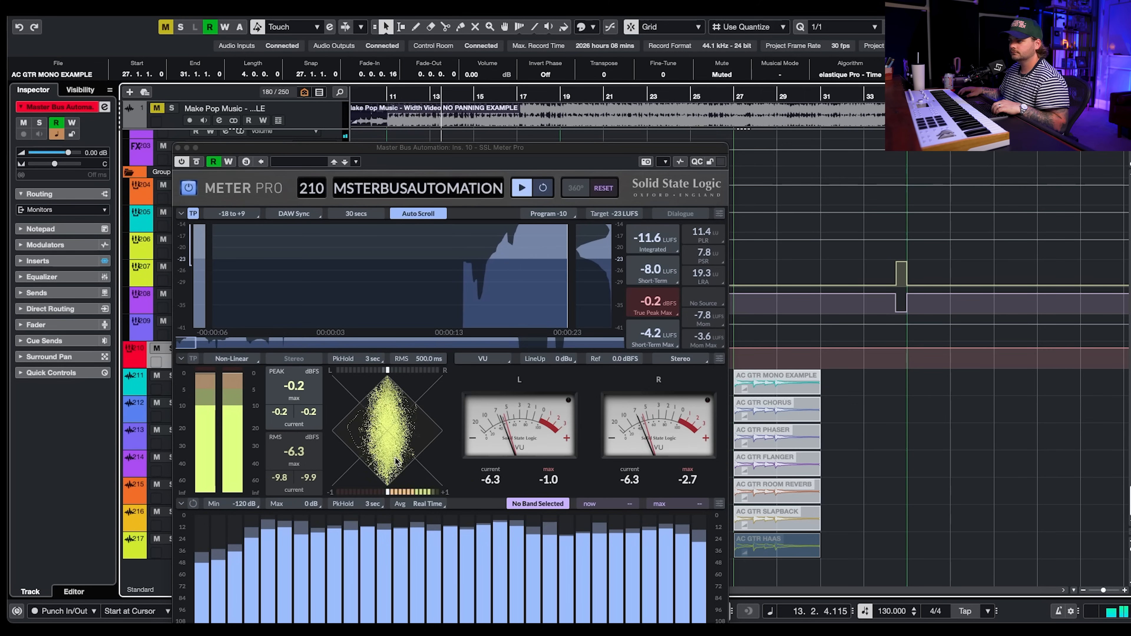
key(space)
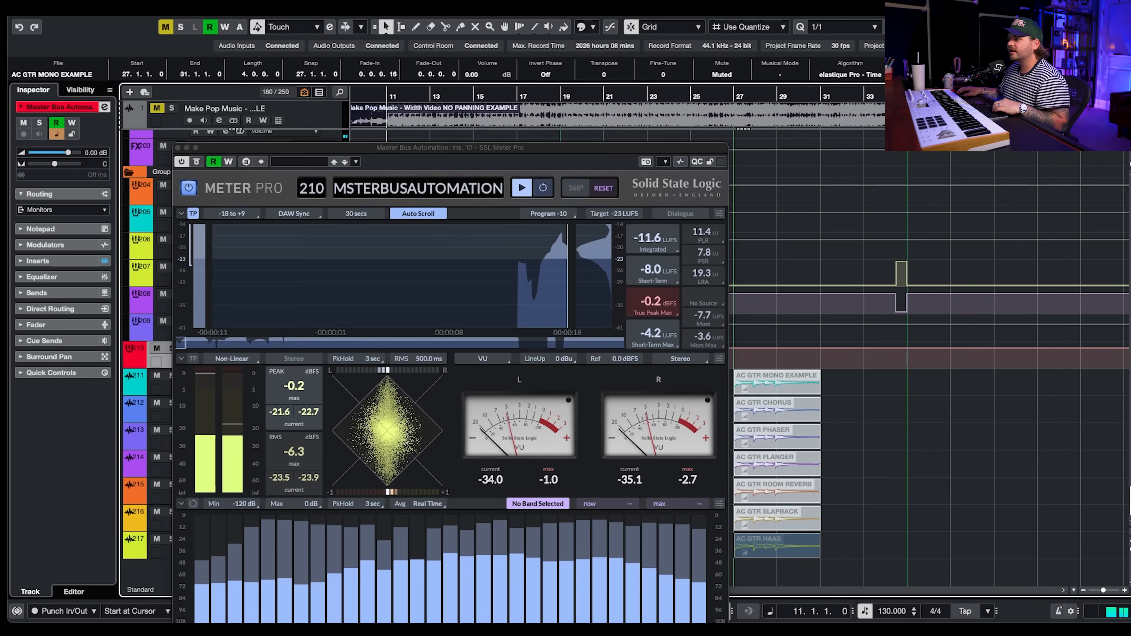
key(shift+n)
key(shift+n)
key(shift+n)
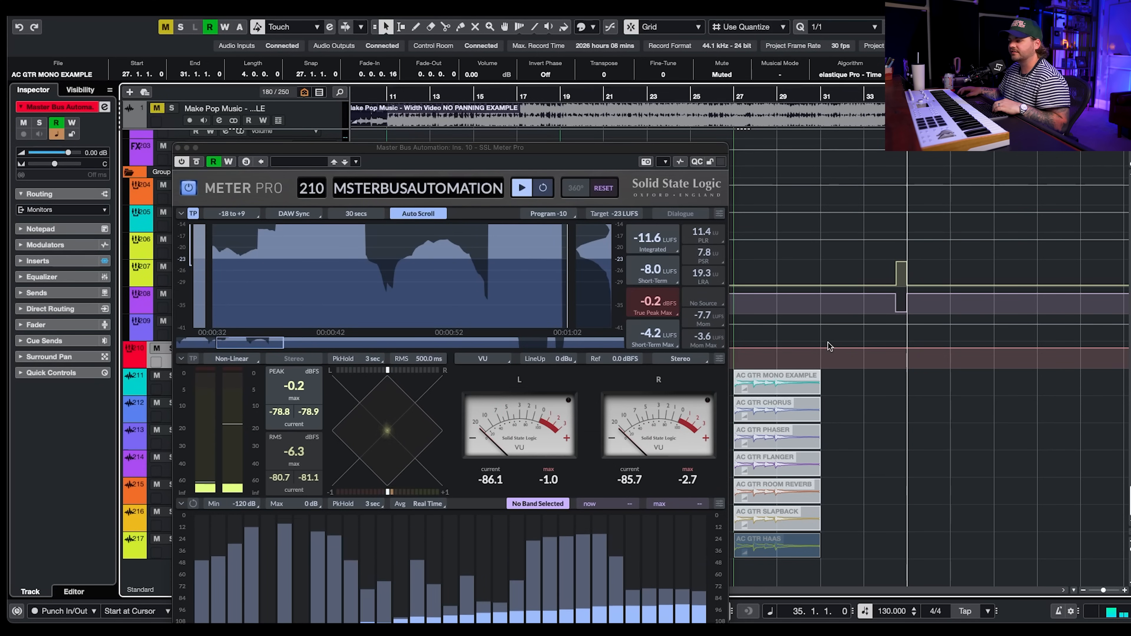
key(space)
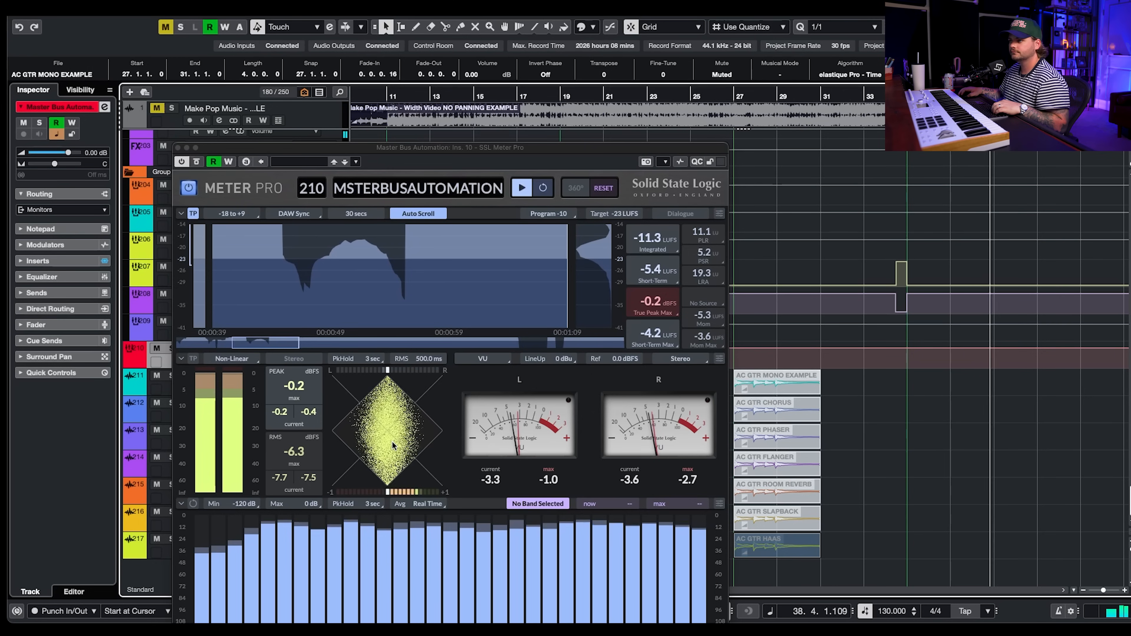
click(388, 95)
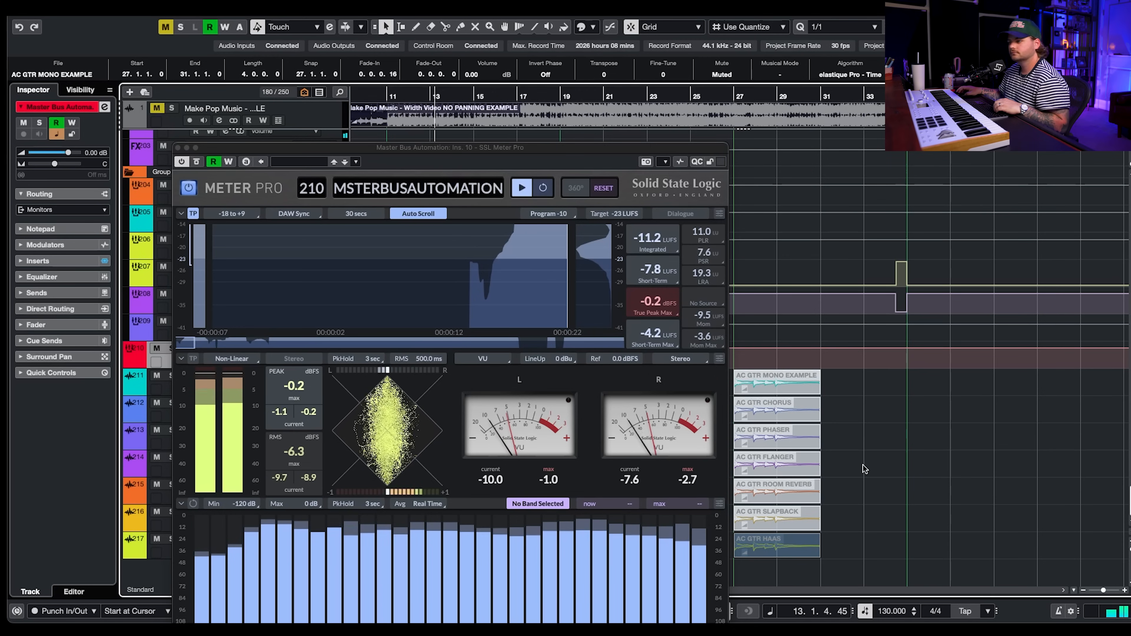
key(space)
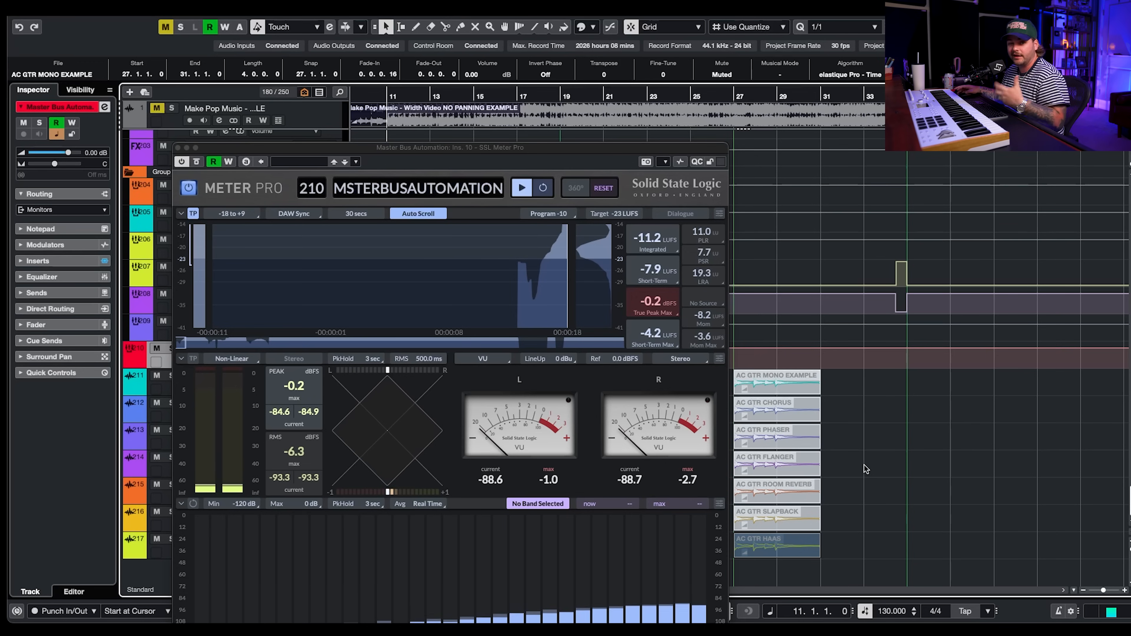
- Move further into the song and play the mix from bar 90 while watching the meter
click(894, 470)
scroll(896, 471, right, 15)
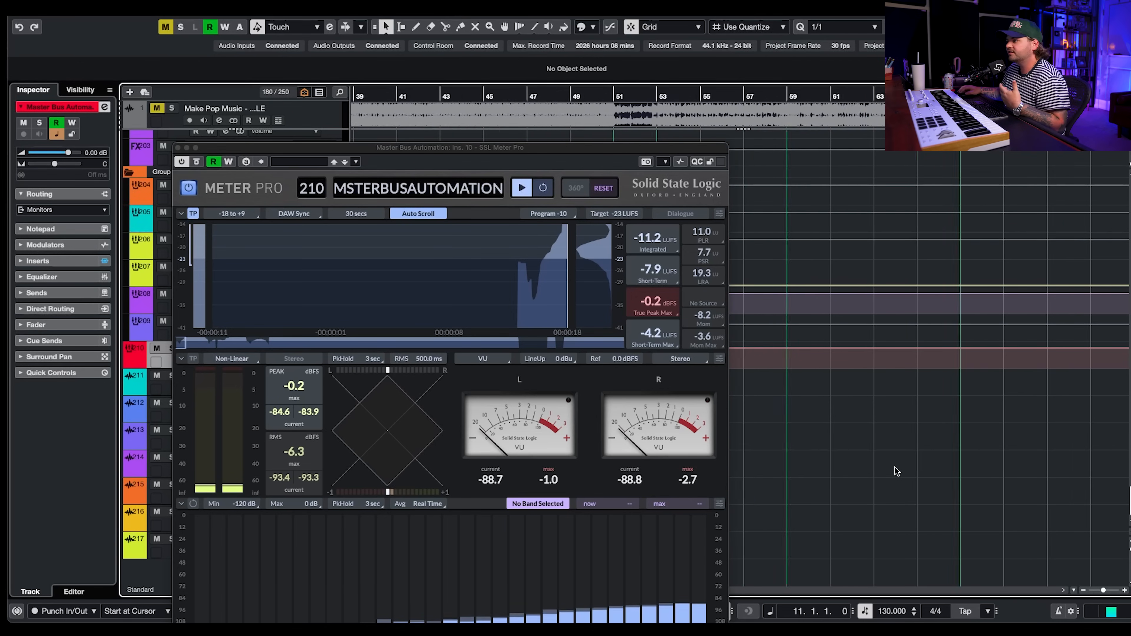
scroll(896, 472, right, 3)
click(899, 472)
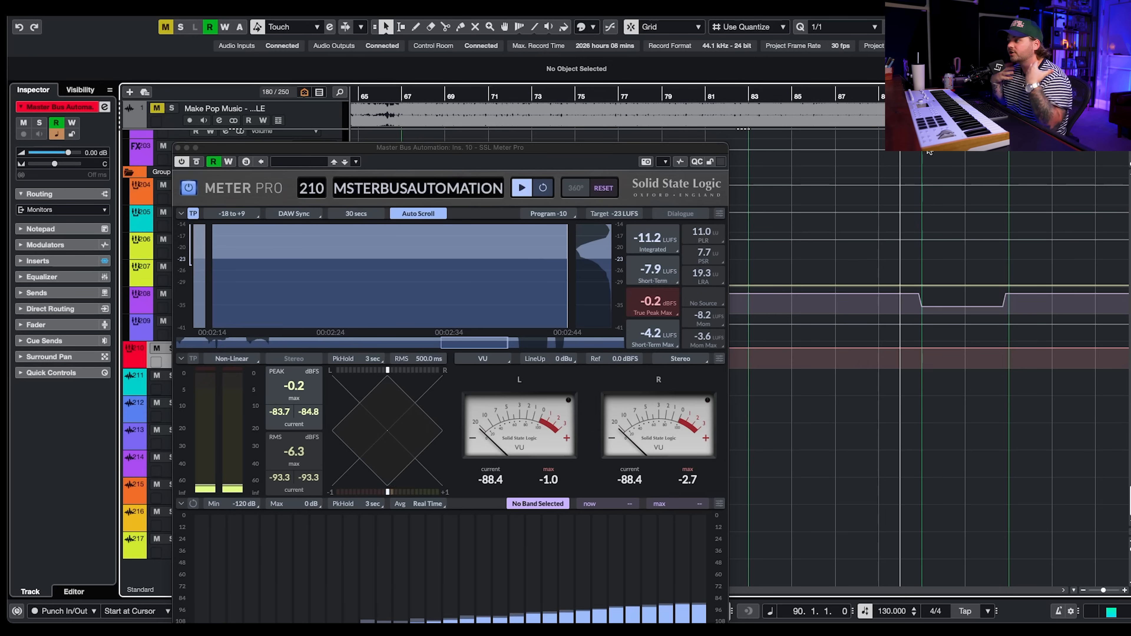
key(space)
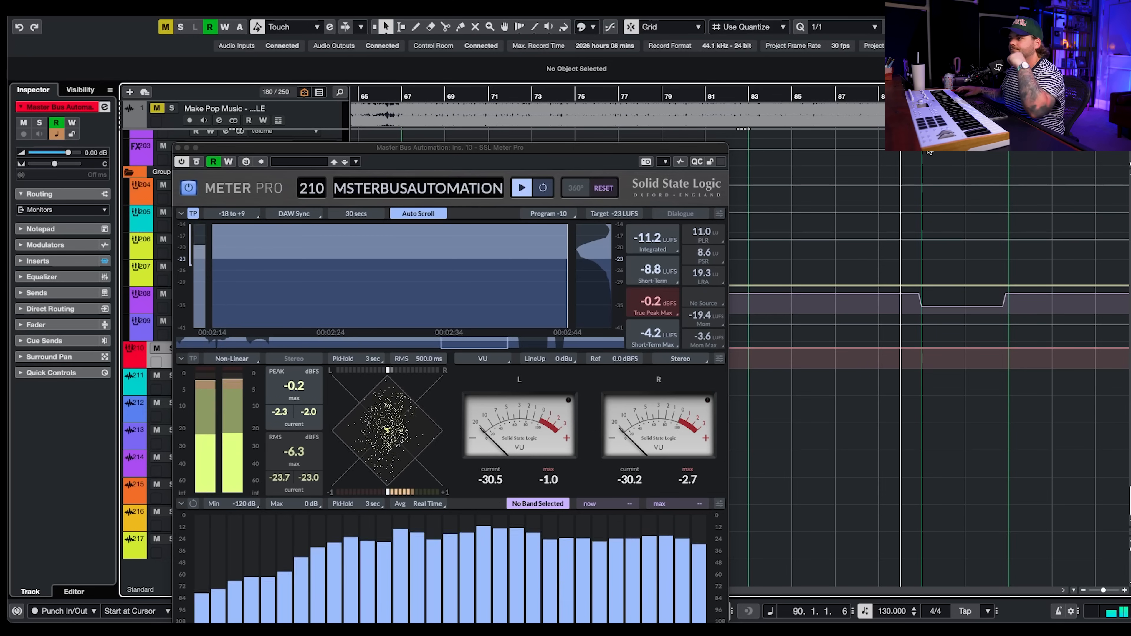